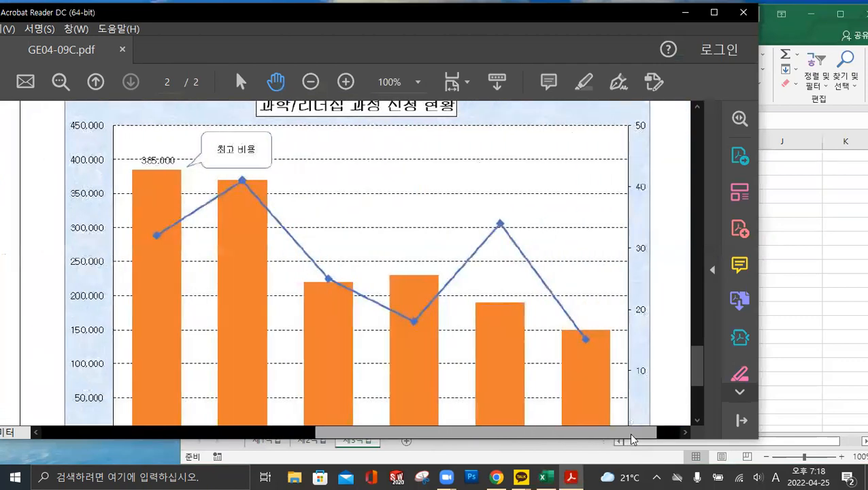
# - Examine the chart conditions and the sample output chart on page 2 of GE04-09C.pdf
pyautogui.scroll(-2, 440, 263)
pyautogui.scroll(4, 443, 262)
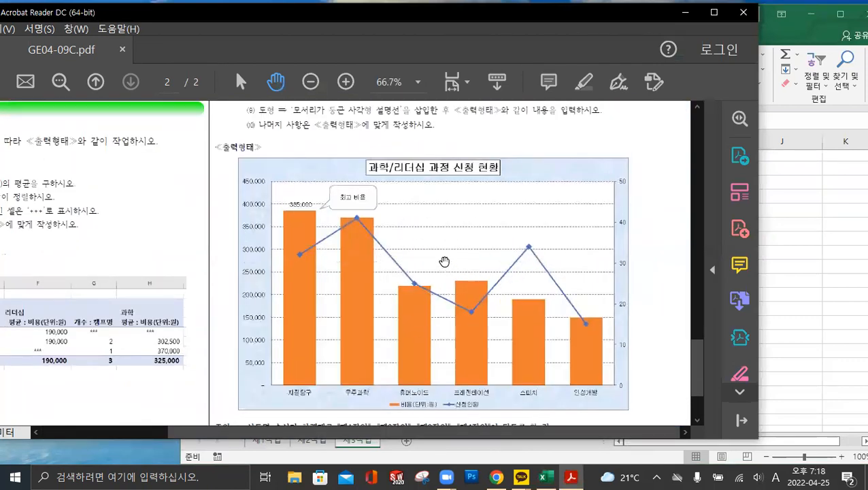
pyautogui.scroll(4, 445, 262)
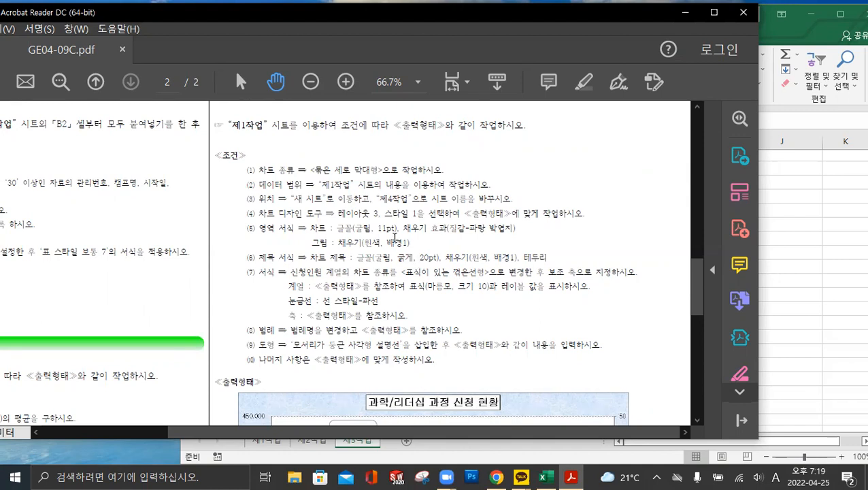
pyautogui.keyDown('ctrl'); pyautogui.scroll(2, 397, 239); pyautogui.keyUp('ctrl')
pyautogui.scroll(2, 393, 254)
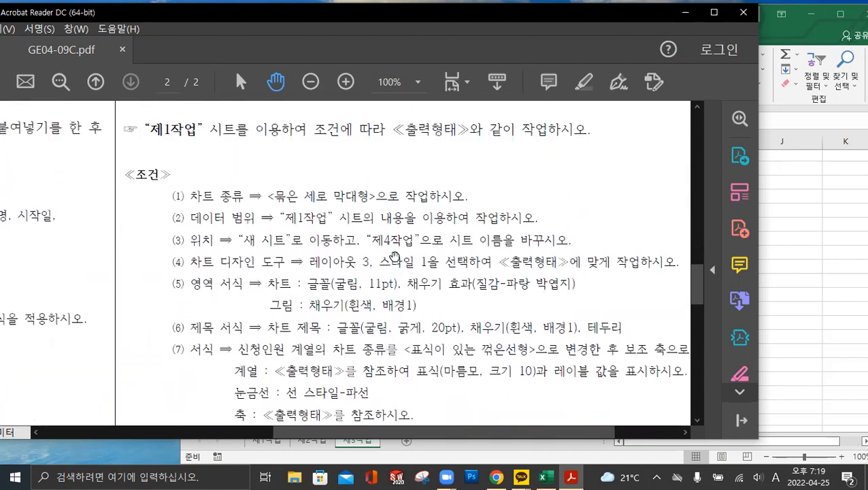
pyautogui.scroll(-5, 394, 255)
pyautogui.scroll(-3, 395, 256)
pyautogui.keyDown('ctrl'); pyautogui.scroll(-1, 395, 256); pyautogui.keyUp('ctrl')
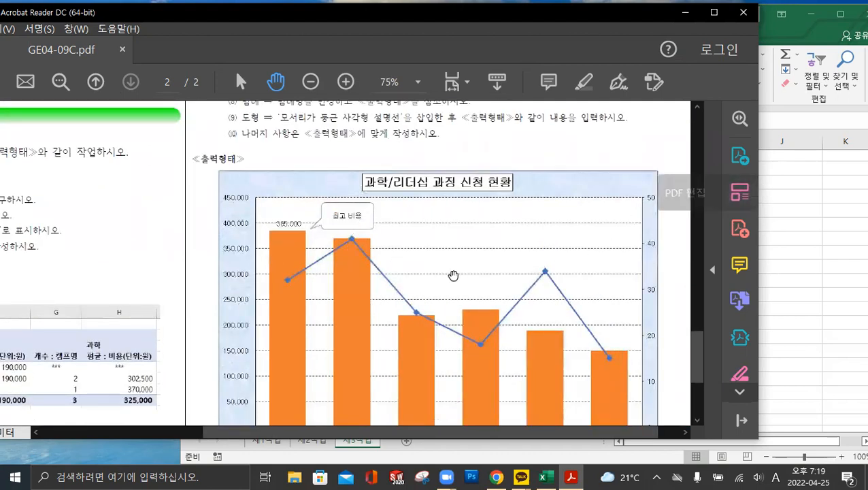
pyautogui.keyDown('ctrl'); pyautogui.scroll(2, 453, 275); pyautogui.keyUp('ctrl')
pyautogui.keyDown('ctrl'); pyautogui.scroll(-1, 452, 276); pyautogui.keyUp('ctrl')
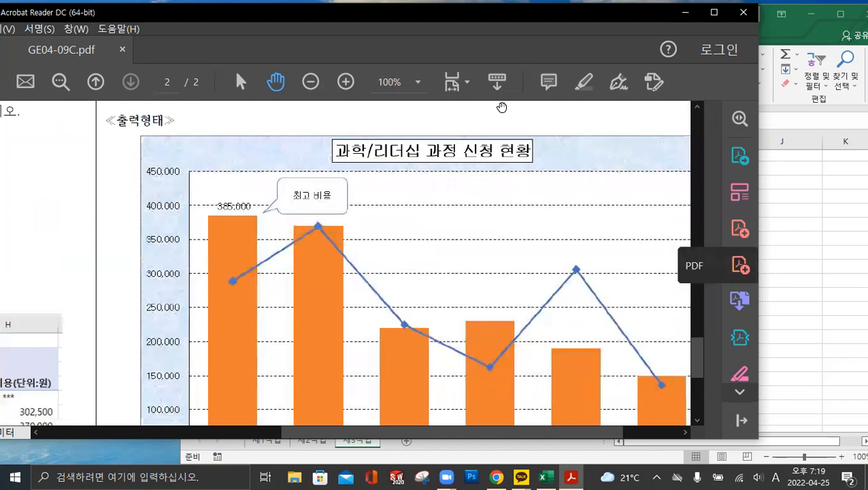
pyautogui.moveTo(372, 28); pyautogui.dragTo(481, 37)
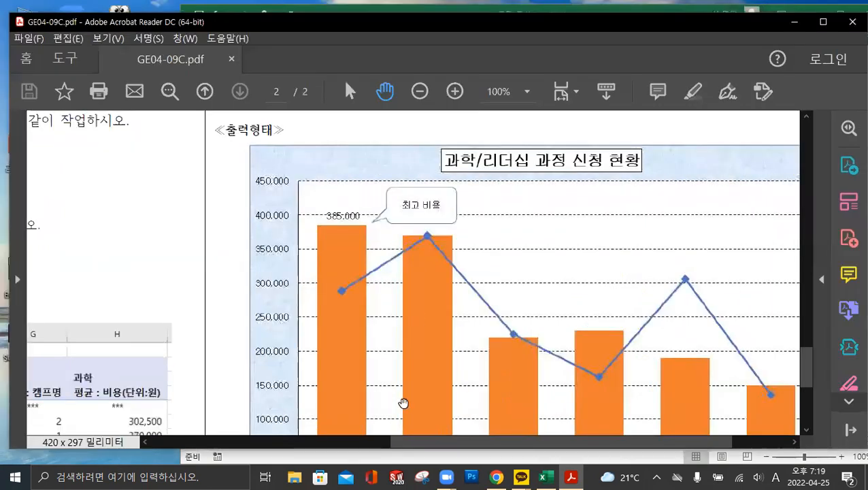
pyautogui.moveTo(425, 442); pyautogui.dragTo(499, 444)
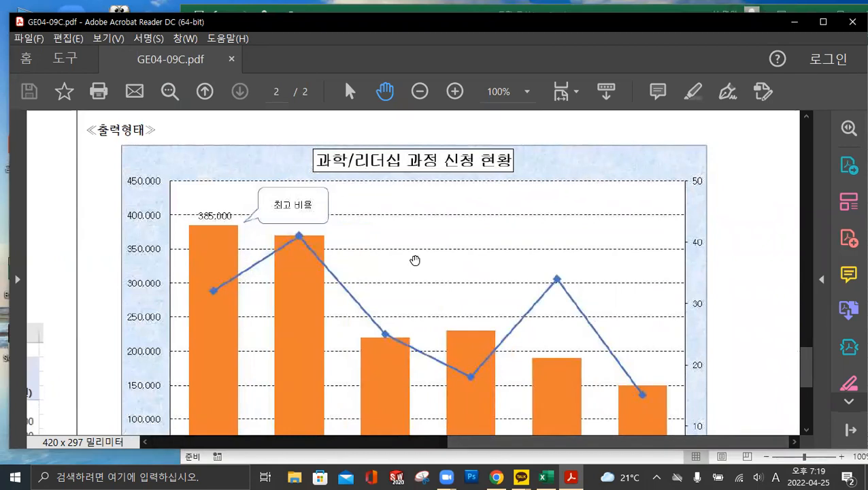
# - Switch to Excel, open the 제1작업 sheet and compare its camp data with the sample chart's categories and series in the PDF
pyautogui.click(544, 476)
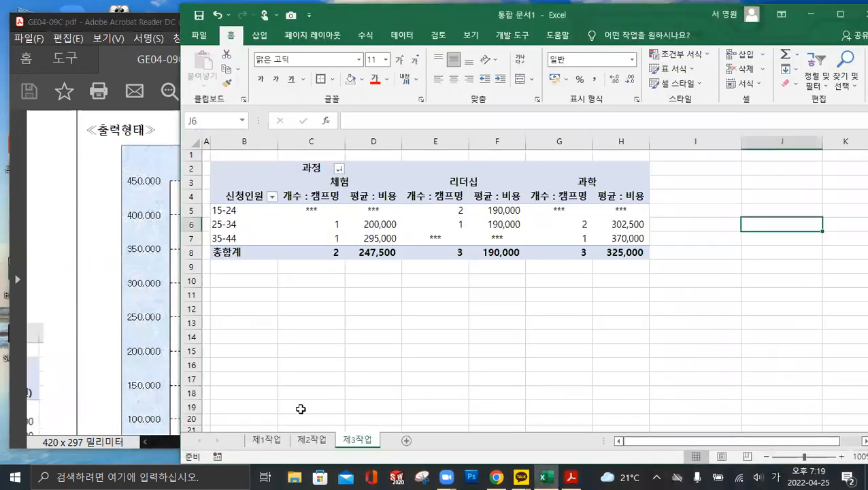
pyautogui.click(268, 440)
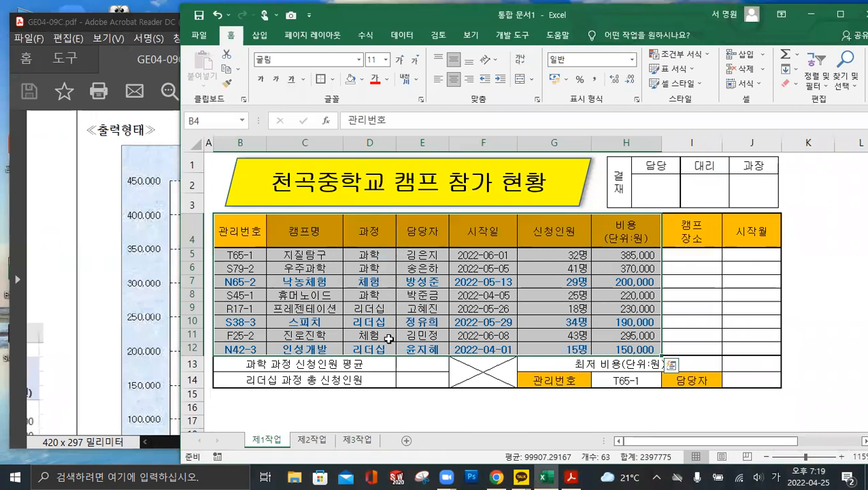
pyautogui.click(83, 214)
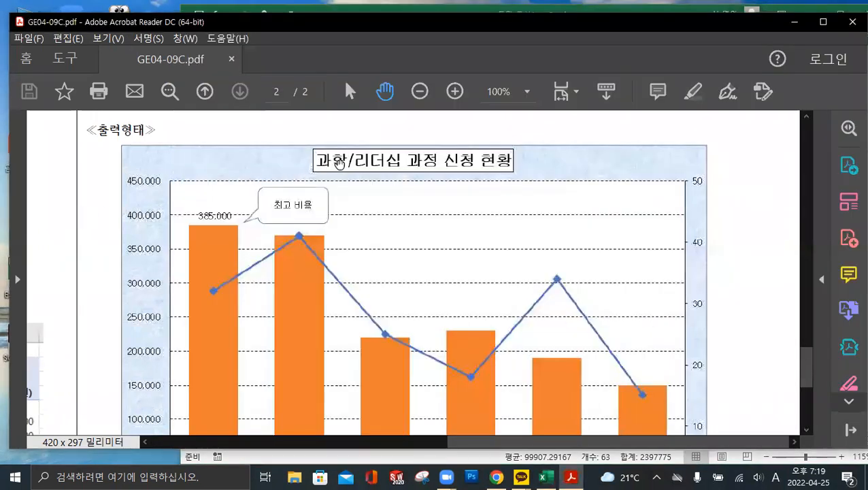
pyautogui.scroll(-1, 383, 234)
pyautogui.scroll(-3, 383, 235)
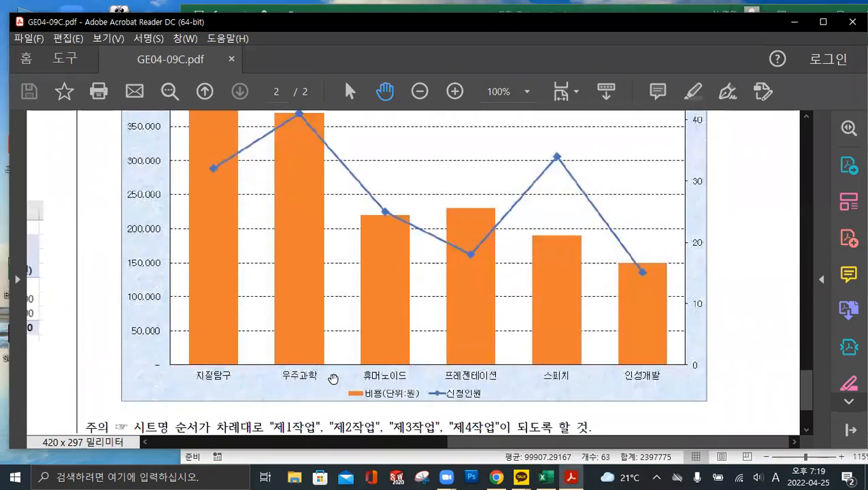
pyautogui.click(544, 476)
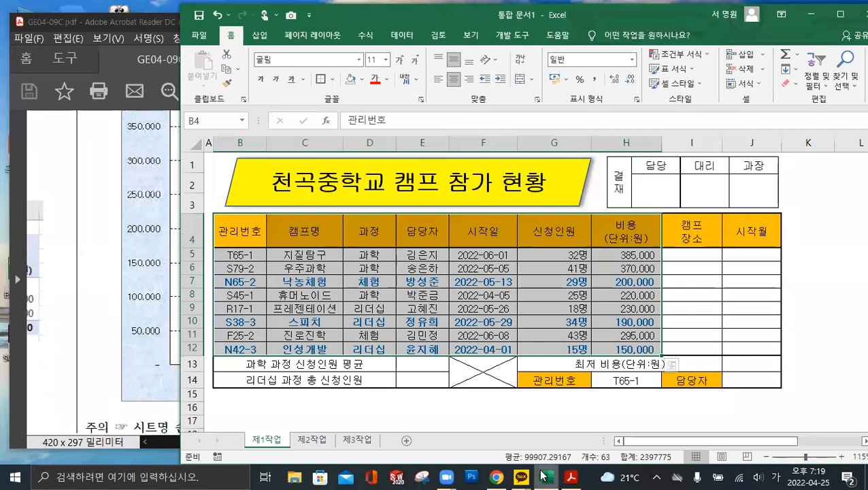
# - Select the full 캠프명 column C4:C12 together with 신청인원 and 비용 in G4:H12, checking against the sample chart in the PDF
pyautogui.moveTo(299, 229); pyautogui.dragTo(301, 348)
pyautogui.click(146, 354)
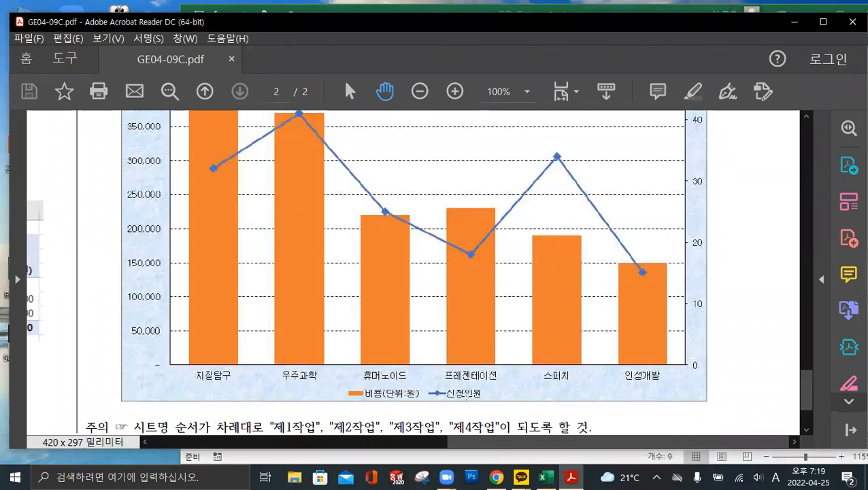
pyautogui.click(544, 476)
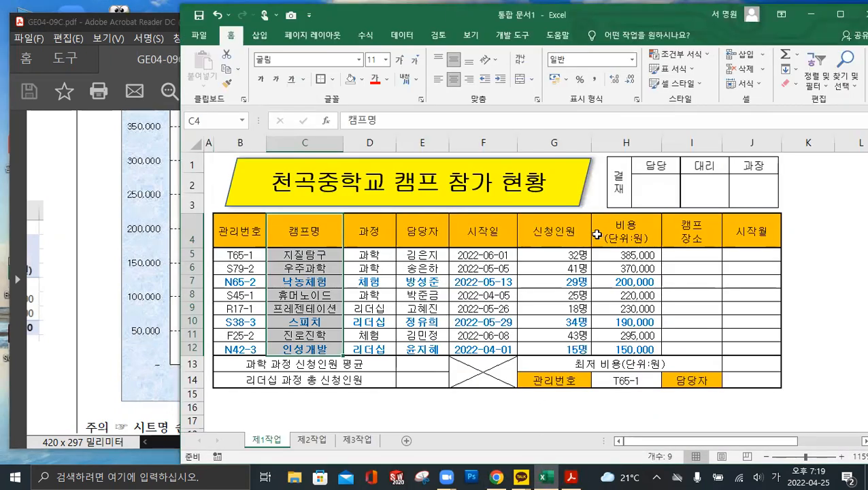
pyautogui.moveTo(552, 234); pyautogui.dragTo(619, 348)
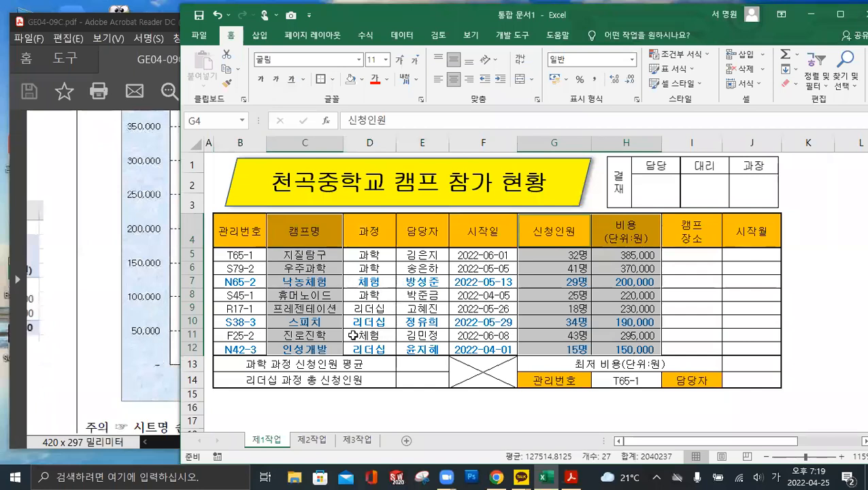
pyautogui.click(96, 219)
pyautogui.scroll(4, 465, 215)
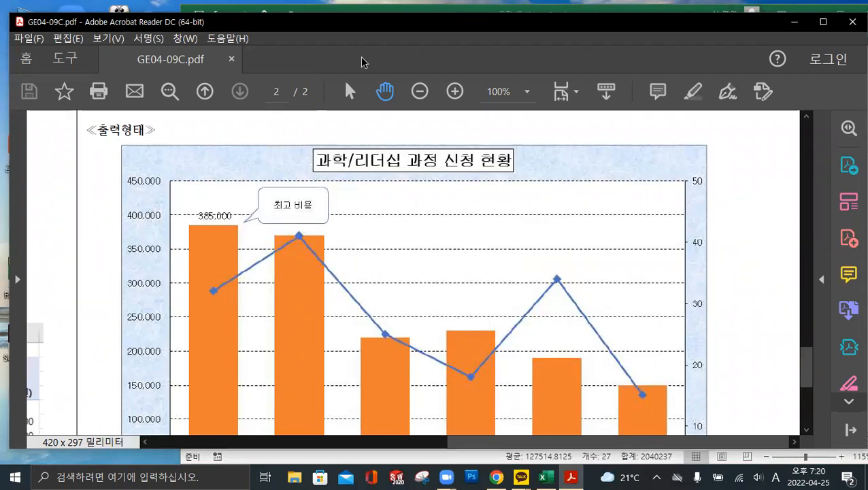
# - Send the message "수업시작합니다" in the KakaoTalk class chat and return to the PDF
pyautogui.click(522, 476)
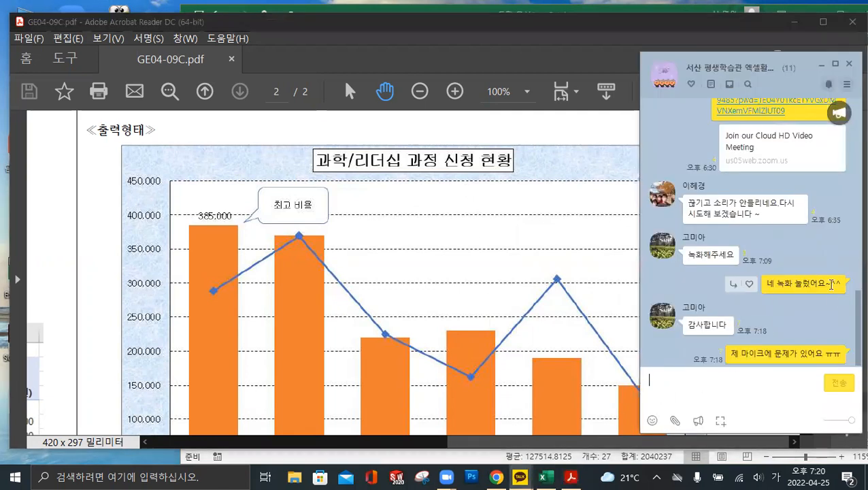
pyautogui.write('수업시작합니다')
pyautogui.press('Return')
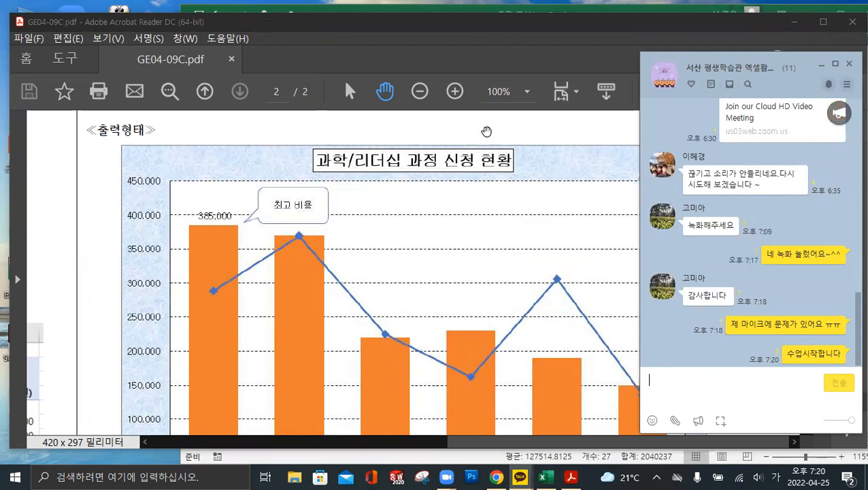
pyautogui.click(488, 130)
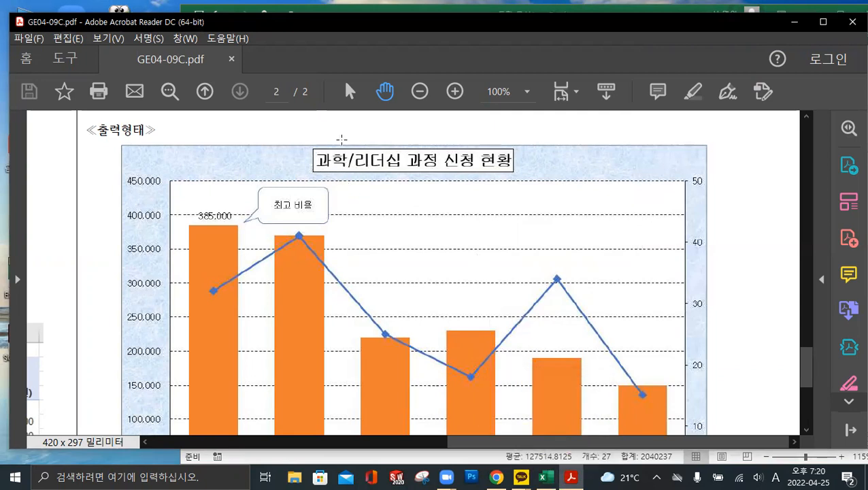
# - Check the sample chart's categories, then in Excel select only the matching 캠프명 cells C4:C6, C8:C10 and C12
pyautogui.scroll(-5, 400, 260)
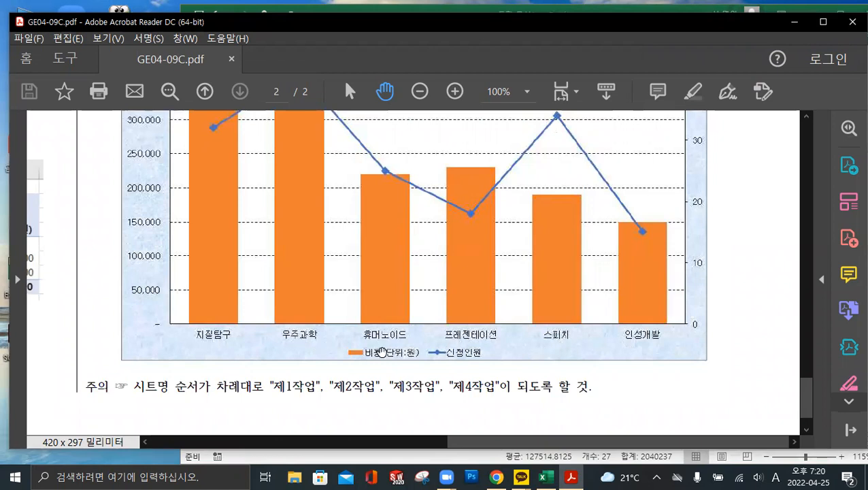
pyautogui.click(545, 477)
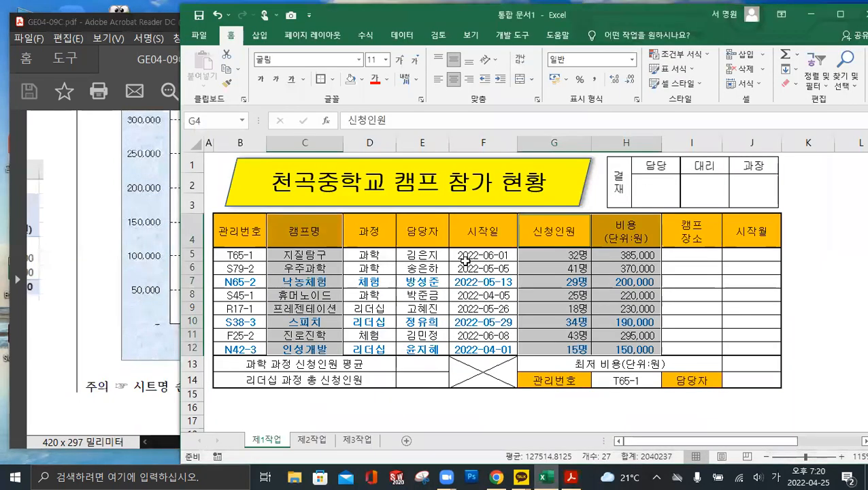
pyautogui.click(303, 230)
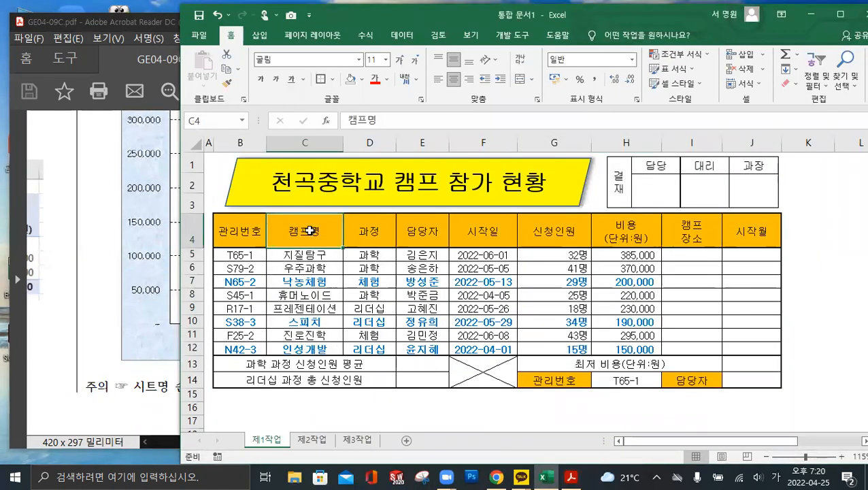
pyautogui.moveTo(310, 250); pyautogui.dragTo(309, 265)
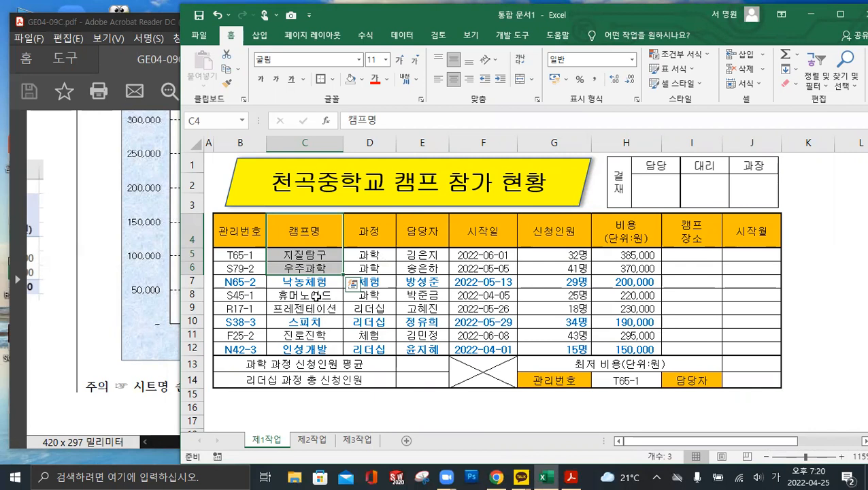
pyautogui.moveTo(317, 297); pyautogui.dragTo(321, 324)
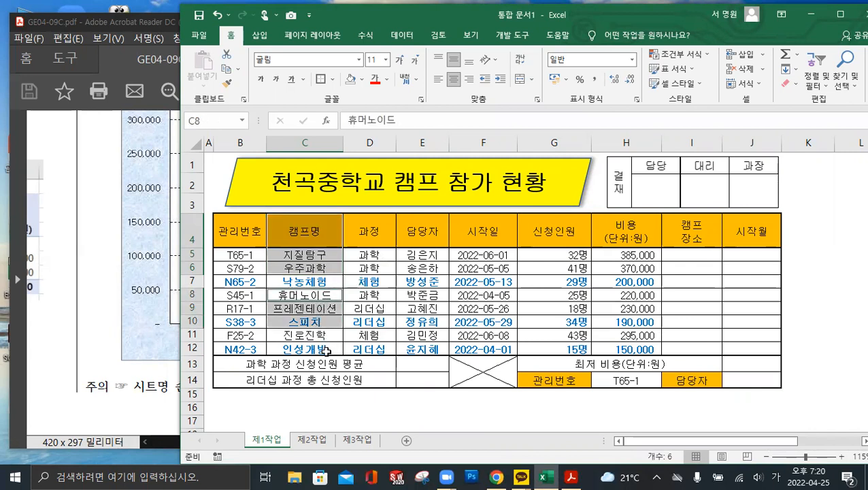
pyautogui.keyDown('ctrl'); pyautogui.click(327, 350); pyautogui.keyUp('ctrl')
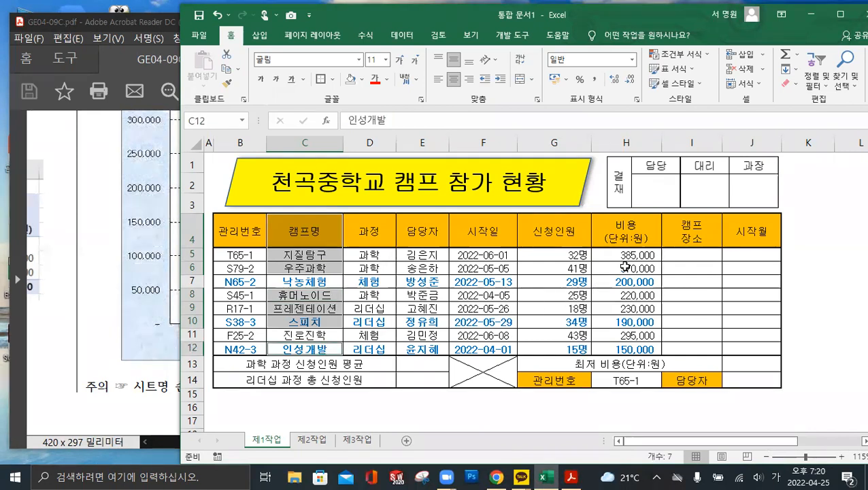
# - Add the matching 신청인원 and 비용 cells G4:H6, G8:H10 and G12:H12 to the selection
pyautogui.keyDown('ctrl'); pyautogui.click(556, 232); pyautogui.keyUp('ctrl')
pyautogui.moveTo(555, 233); pyautogui.dragTo(626, 268)
pyautogui.moveTo(561, 294); pyautogui.dragTo(614, 324)
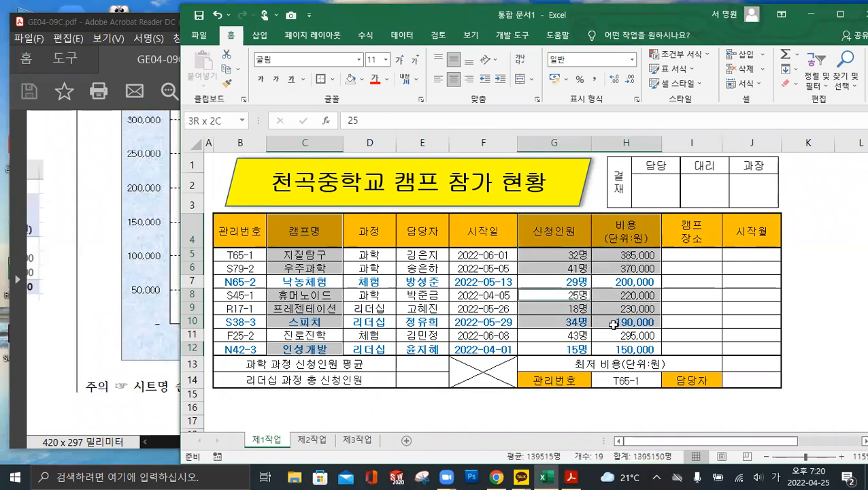
pyautogui.keyDown('ctrl'); pyautogui.click(573, 351); pyautogui.keyUp('ctrl')
pyautogui.moveTo(573, 351); pyautogui.dragTo(665, 352)
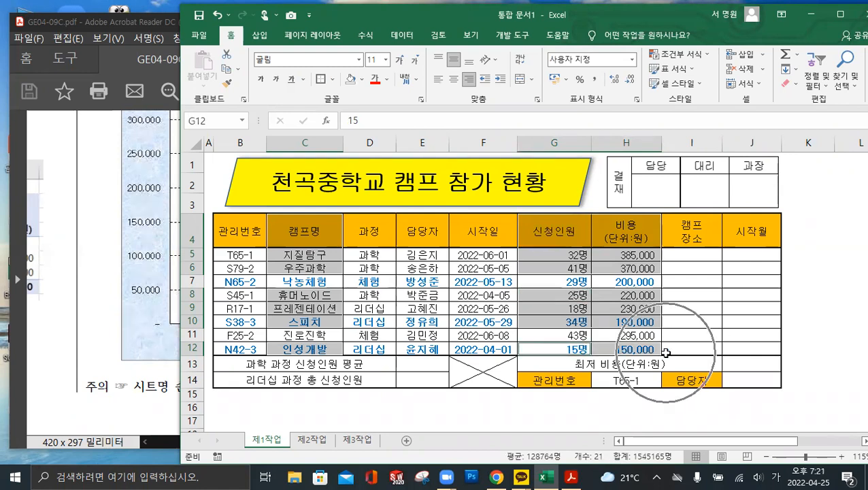
# - Insert a 2-D clustered column chart from the selected camp data and delete it again
pyautogui.click(263, 38)
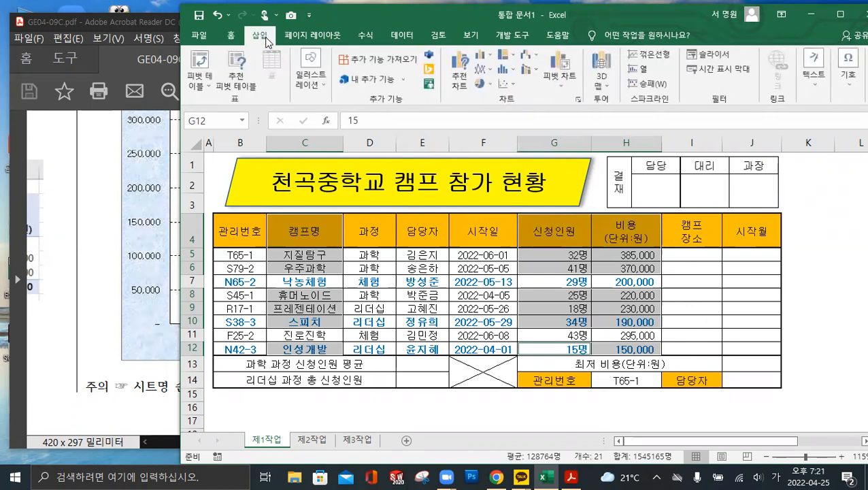
pyautogui.click(490, 62)
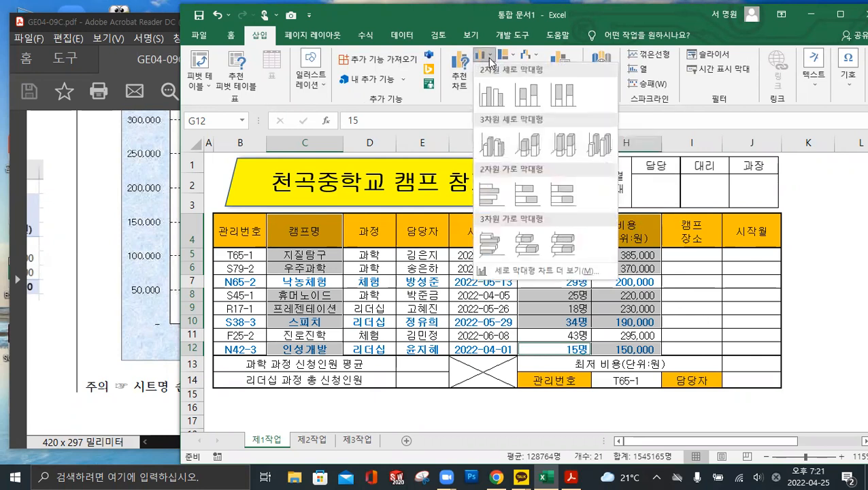
pyautogui.click(490, 62)
pyautogui.click(490, 62)
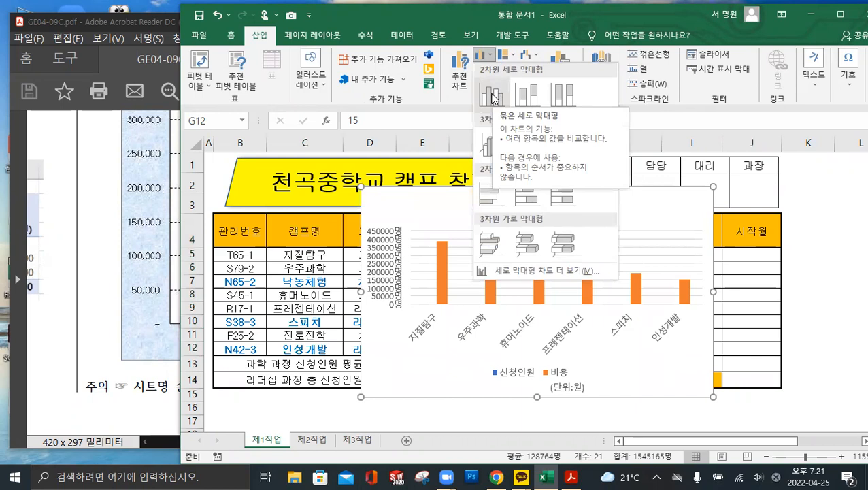
pyautogui.click(492, 98)
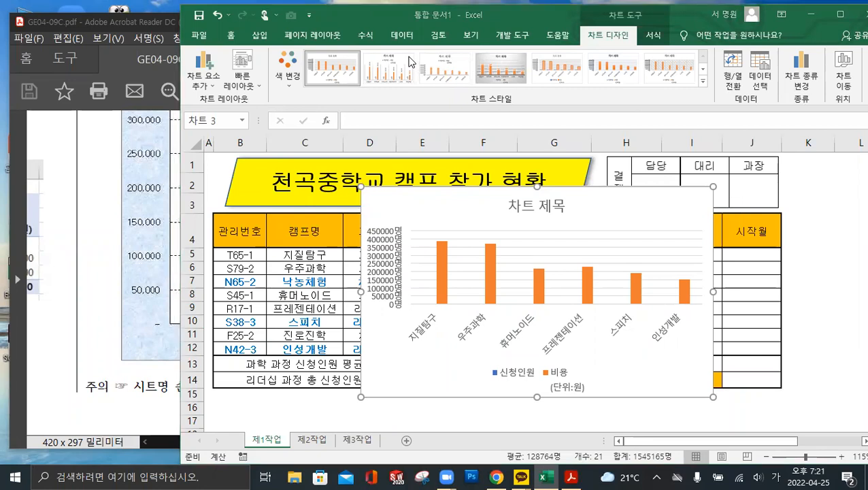
pyautogui.press('Hangul')
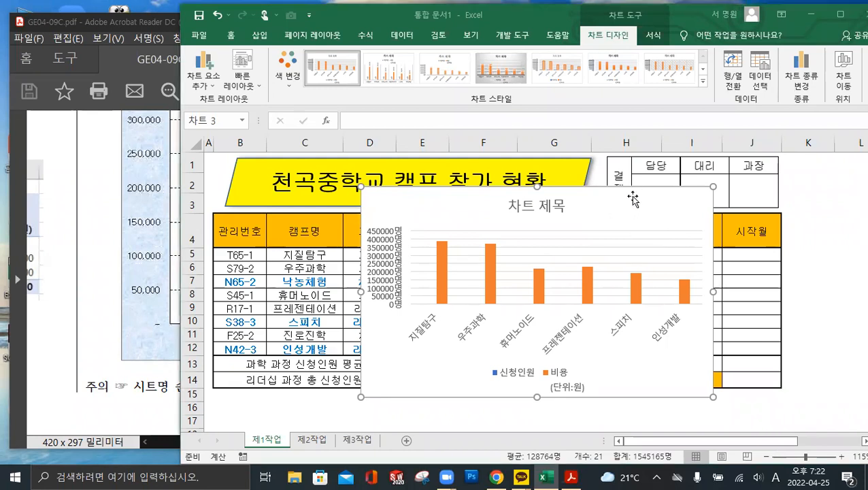
pyautogui.press('Delete')
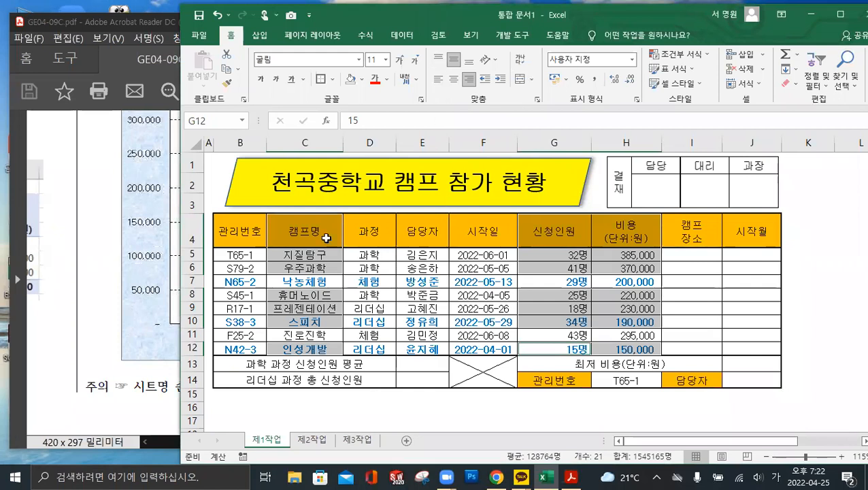
# - Insert a 2-D clustered column chart from the selected camp names, applicants and costs
pyautogui.click(259, 35)
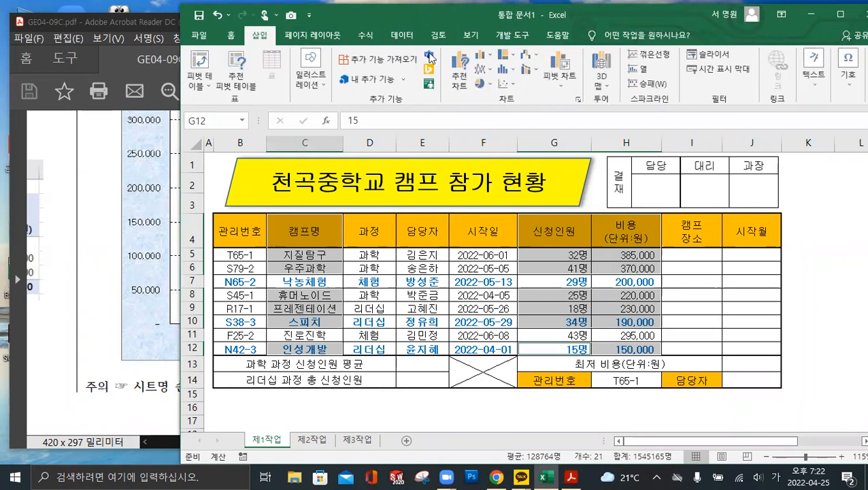
pyautogui.click(488, 56)
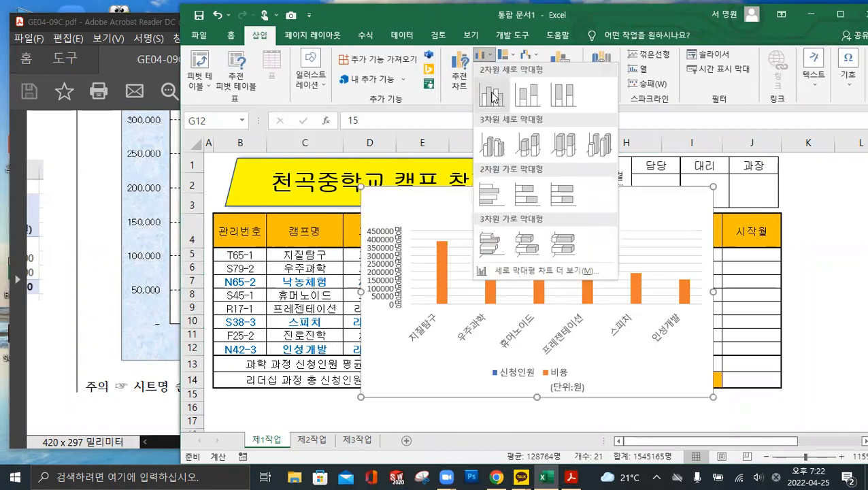
pyautogui.click(493, 97)
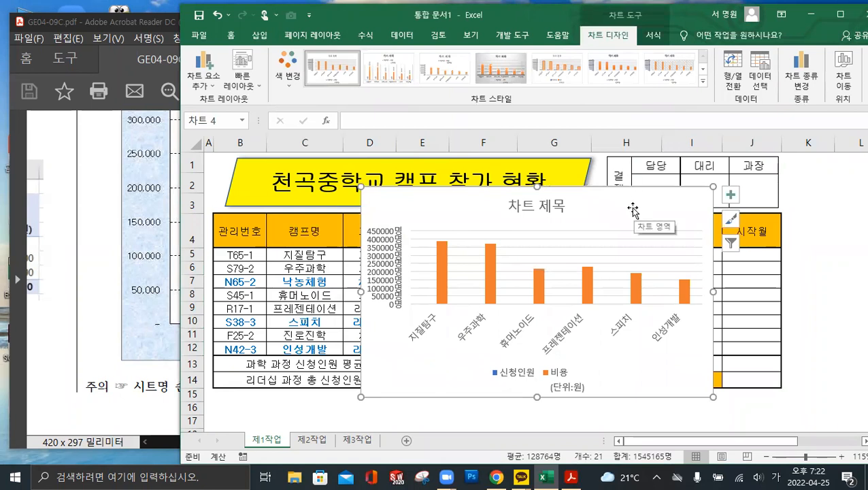
pyautogui.press('ctrl')
pyautogui.press('ctrl')
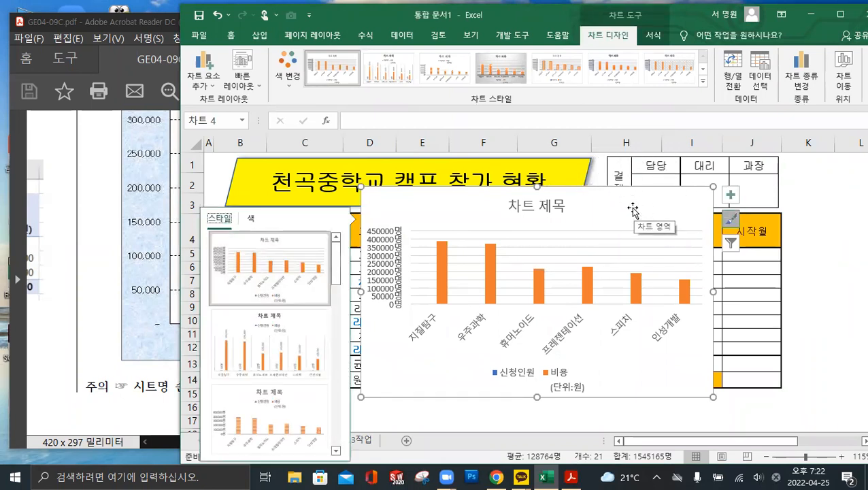
# - Move the chart to a new sheet named 제4작업 and place that sheet after 제3작업
pyautogui.rightClick(632, 207)
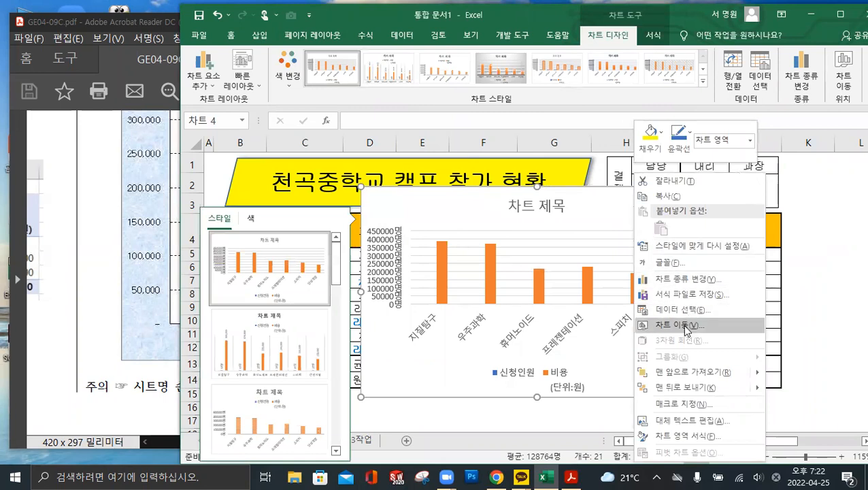
pyautogui.click(680, 325)
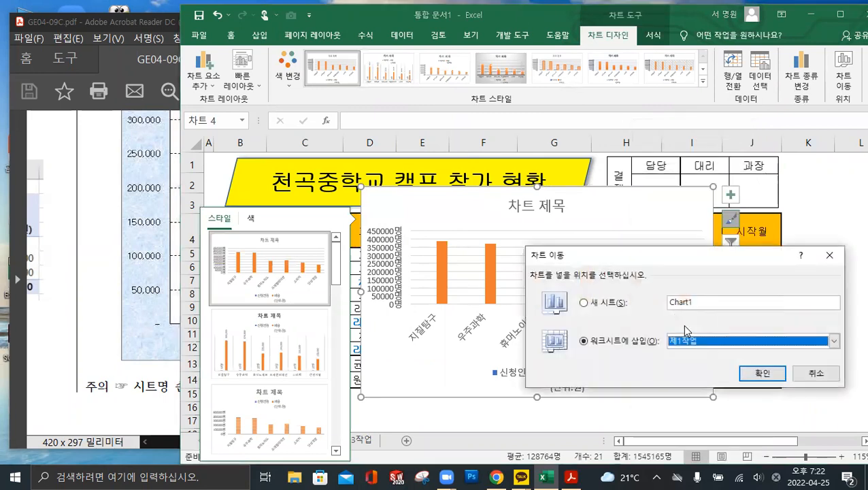
pyautogui.click(611, 308)
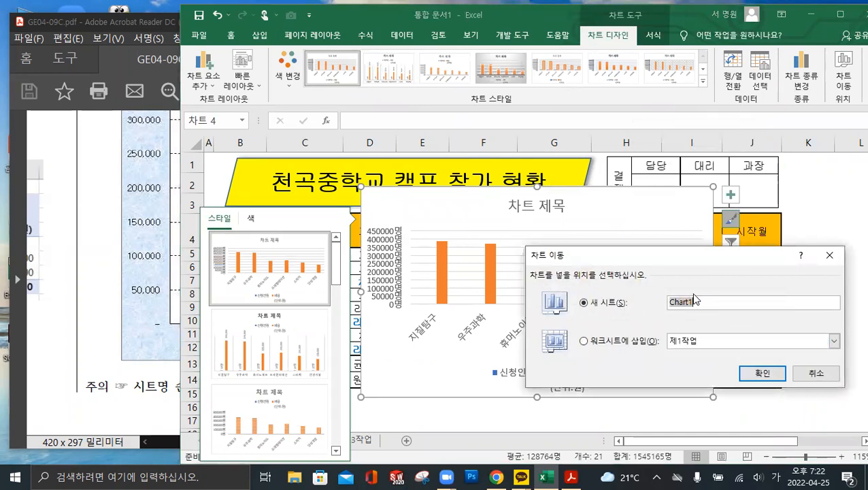
pyautogui.write('ㅊ')
pyautogui.write('4작업')
pyautogui.click(761, 373)
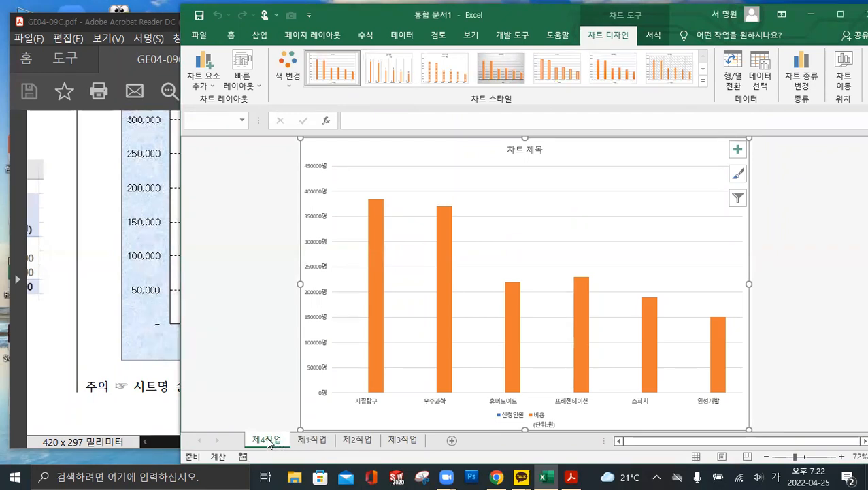
pyautogui.moveTo(272, 438); pyautogui.dragTo(438, 446)
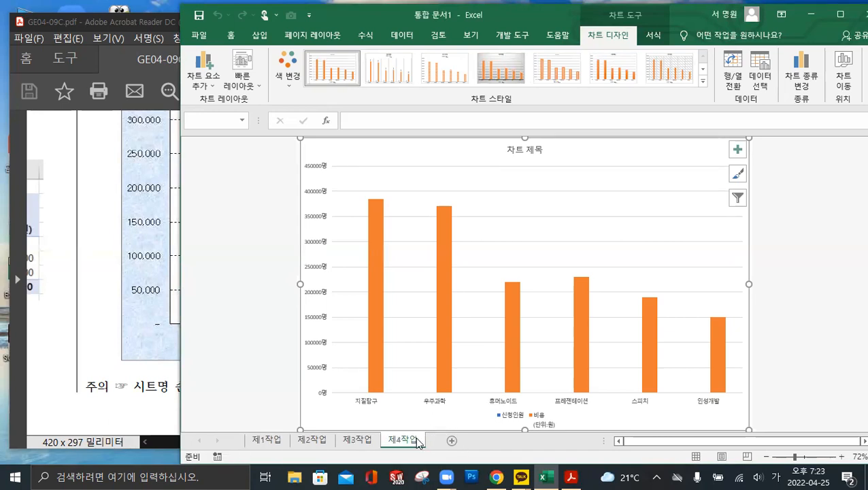
# - Check the chart design conditions in the PDF, then apply Style 1 and Layout 3 to the chart in Excel
pyautogui.click(112, 210)
pyautogui.scroll(3, 315, 244)
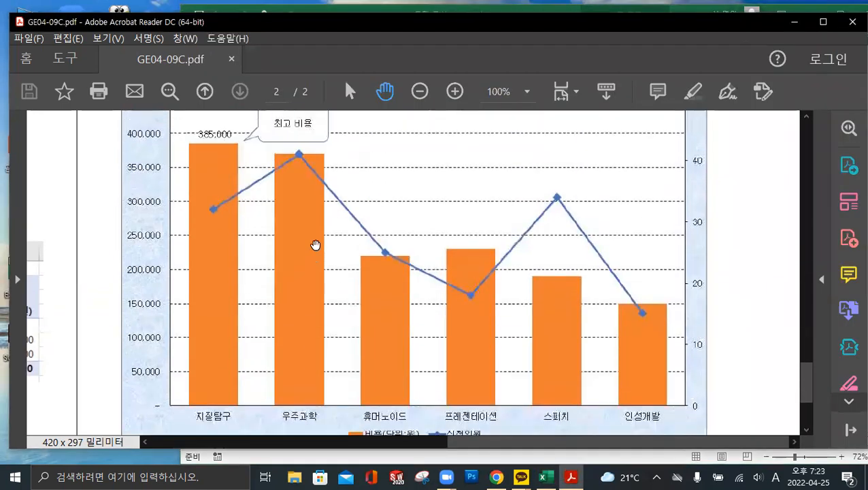
pyautogui.scroll(10, 320, 241)
pyautogui.scroll(3, 337, 236)
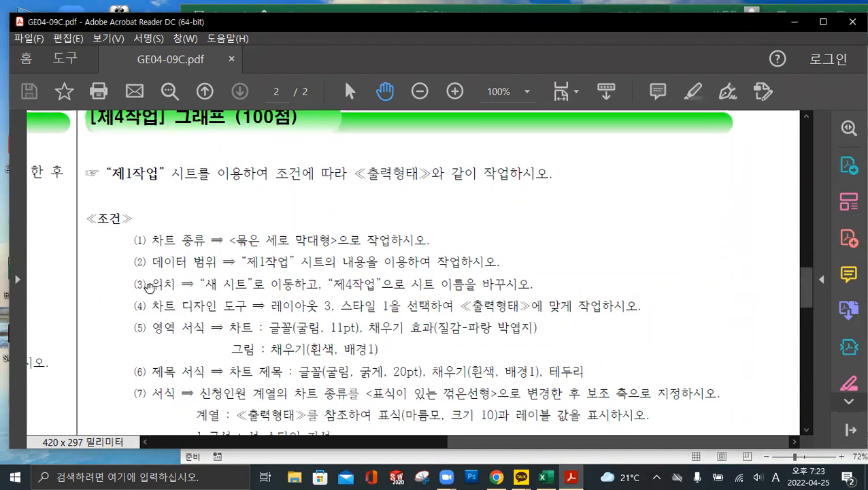
pyautogui.scroll(-1, 168, 289)
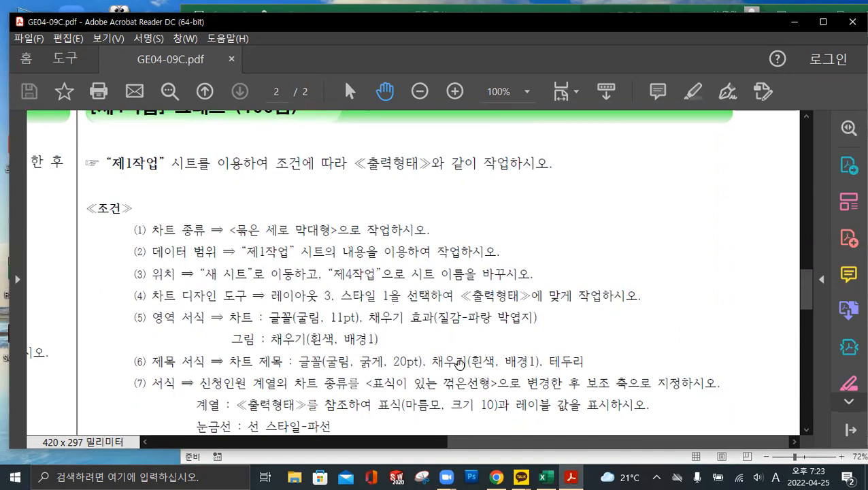
pyautogui.click(543, 476)
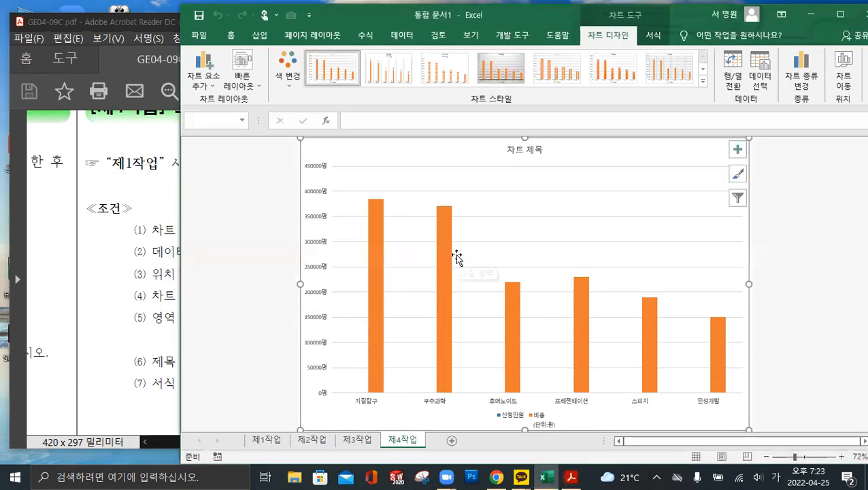
pyautogui.click(341, 75)
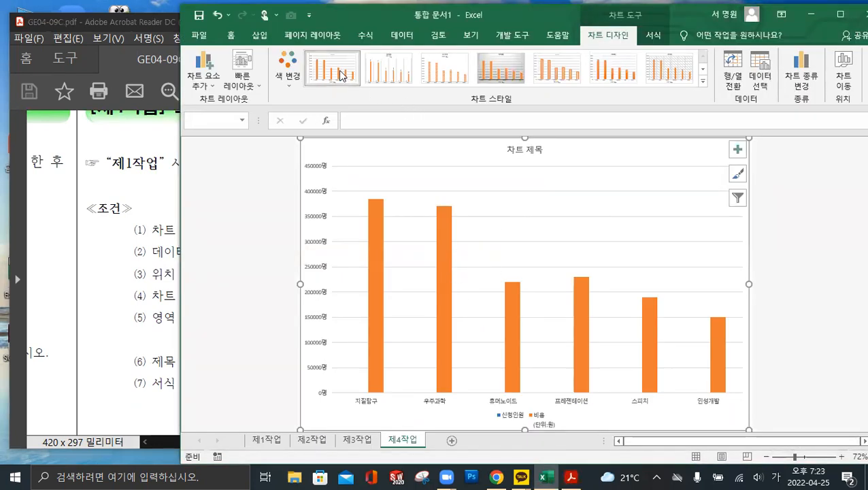
pyautogui.click(252, 90)
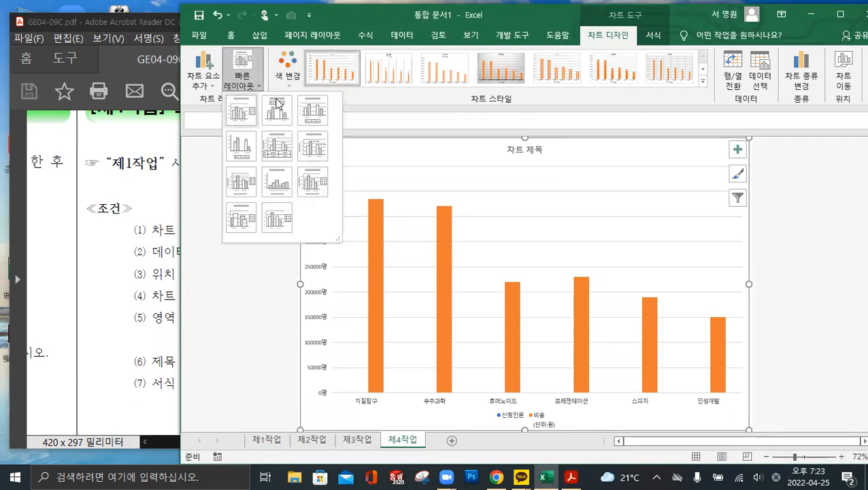
pyautogui.click(308, 115)
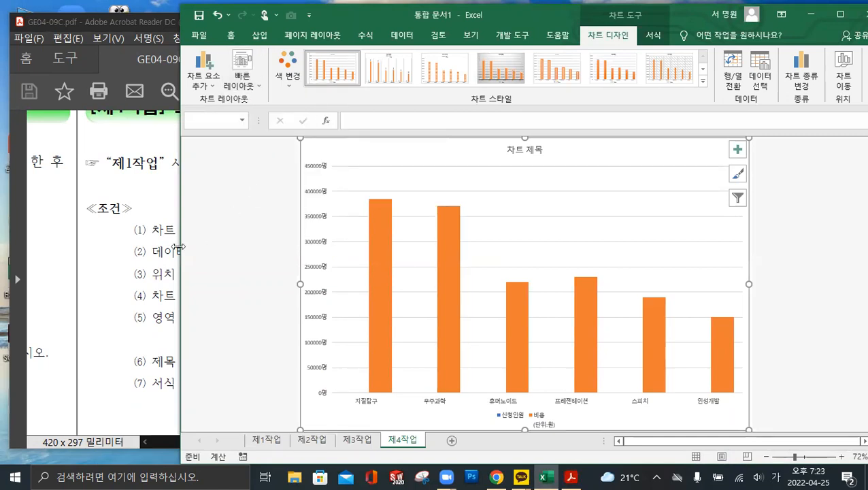
# - Recheck the design condition in the PDF and reapply Layout 3 to the chart in Excel
pyautogui.click(130, 253)
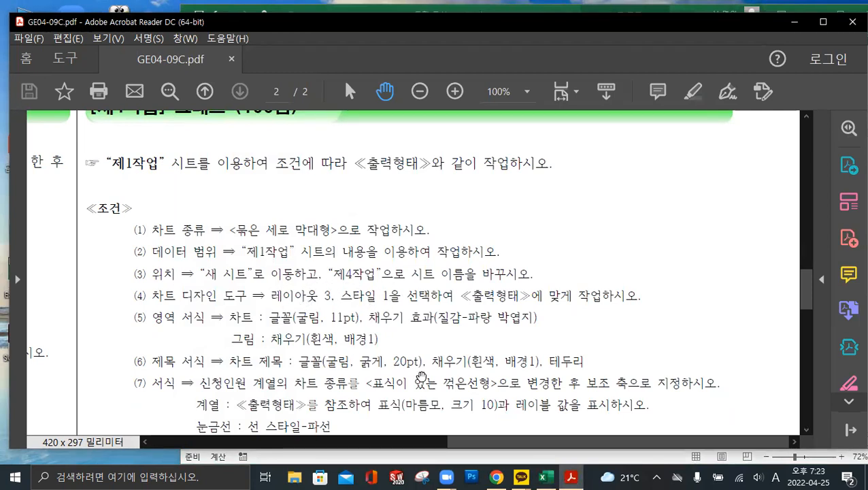
pyautogui.click(545, 476)
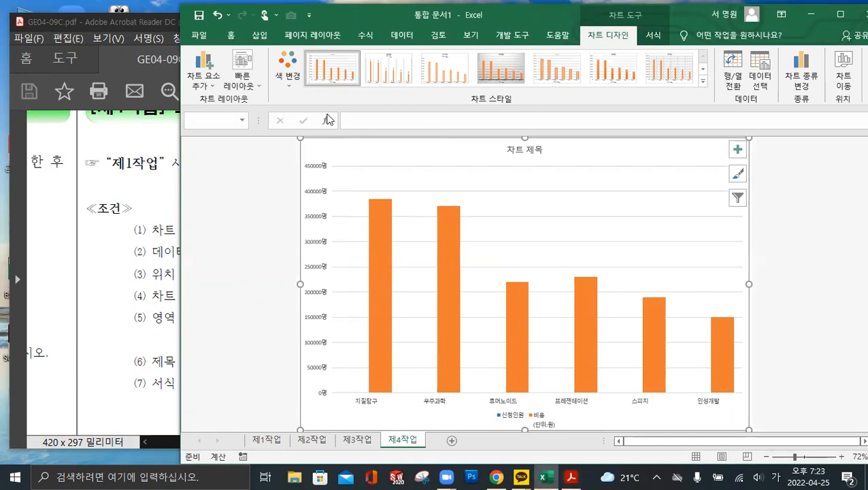
pyautogui.click(239, 73)
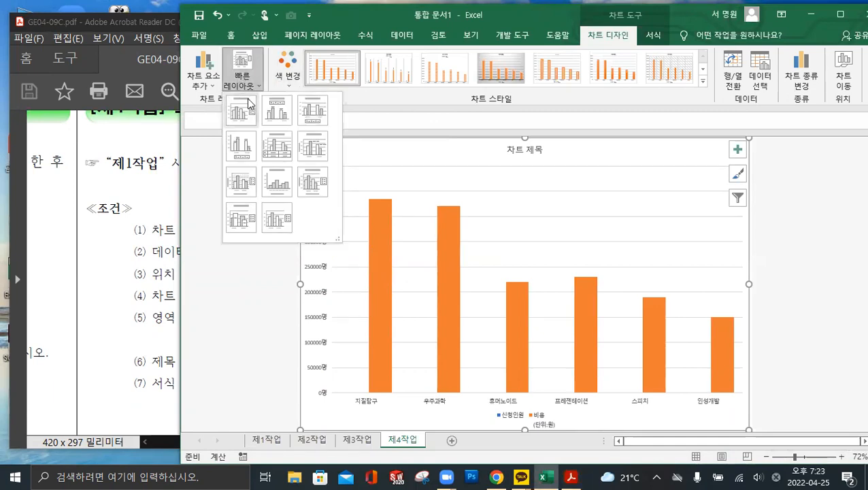
pyautogui.click(305, 113)
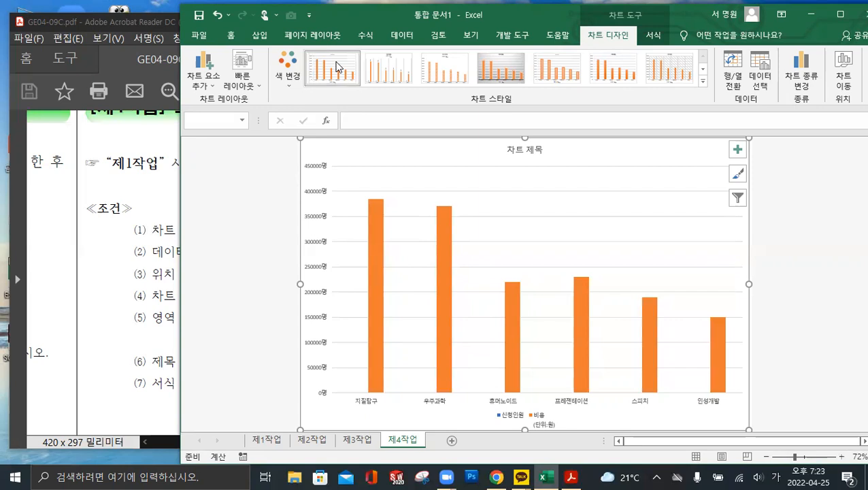
pyautogui.click(243, 72)
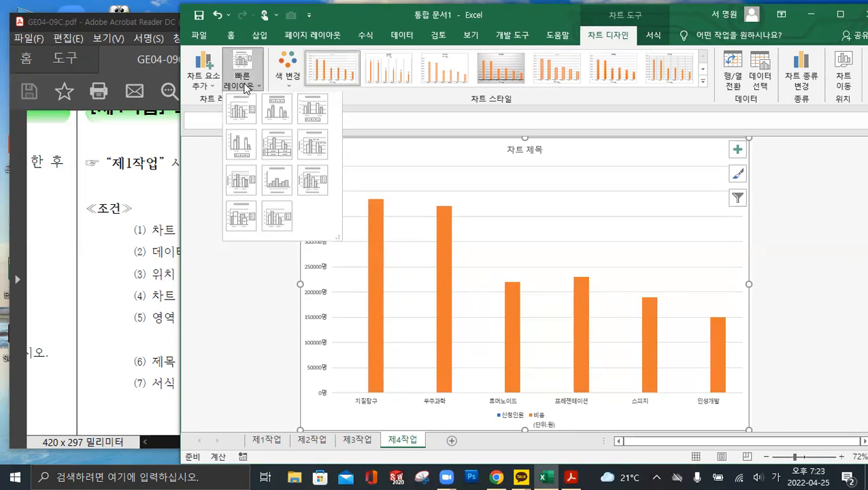
pyautogui.click(316, 114)
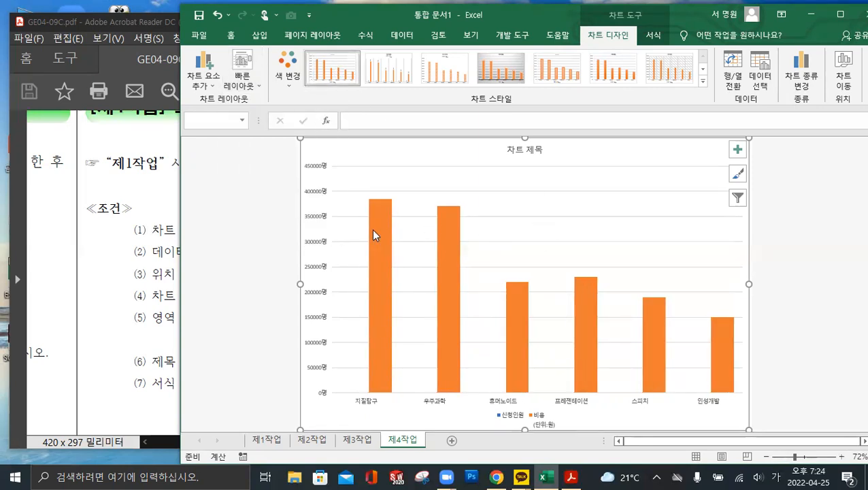
pyautogui.moveTo(460, 255)
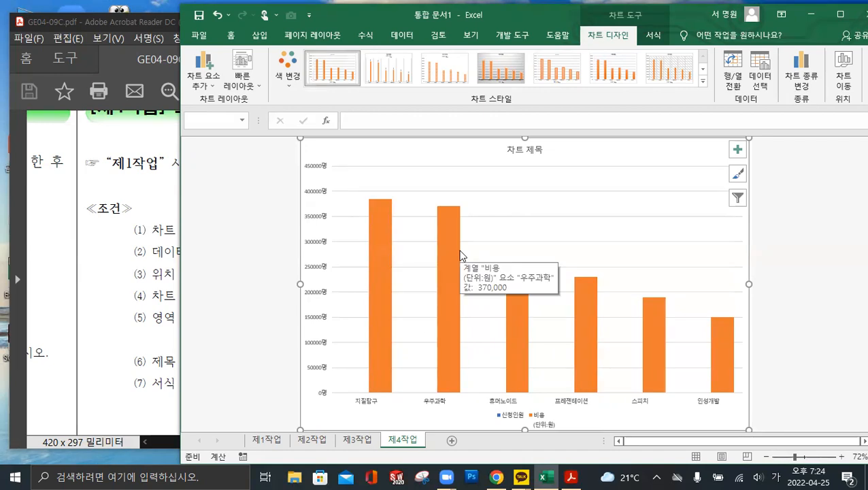
# - Check the area format condition in the PDF, then set the chart area's font to 굴림, 11 pt in Excel
pyautogui.click(123, 276)
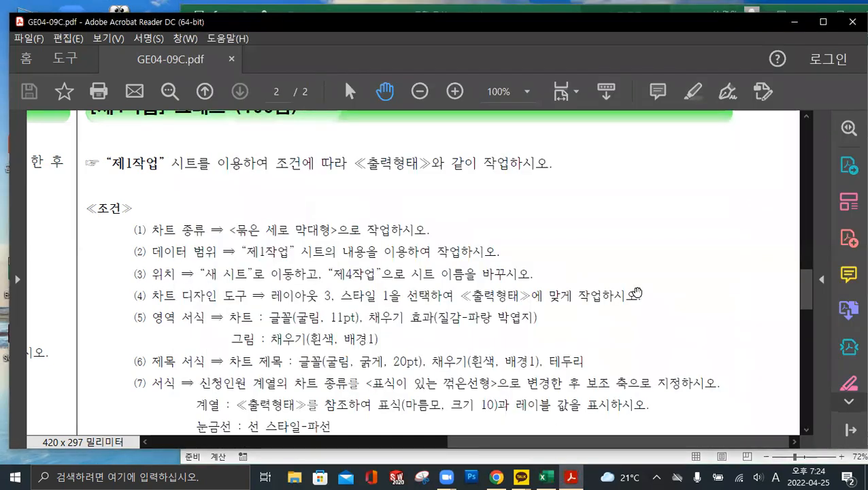
pyautogui.scroll(-3, 242, 238)
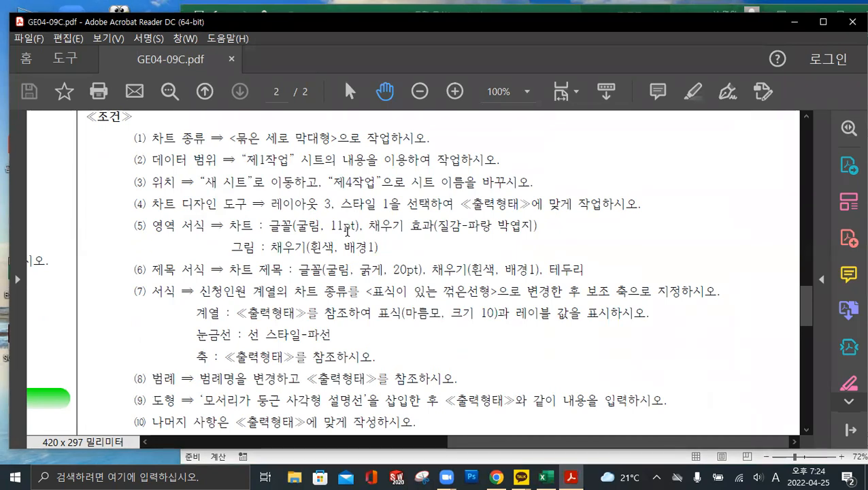
pyautogui.click(552, 457)
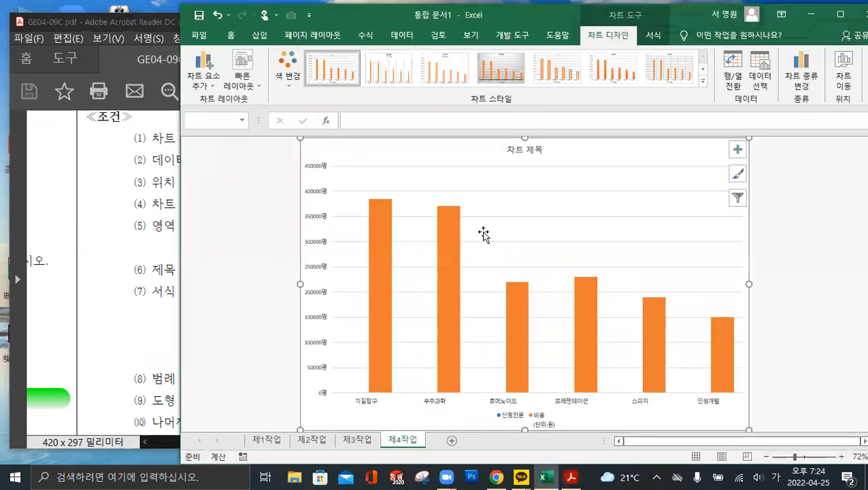
pyautogui.click(230, 35)
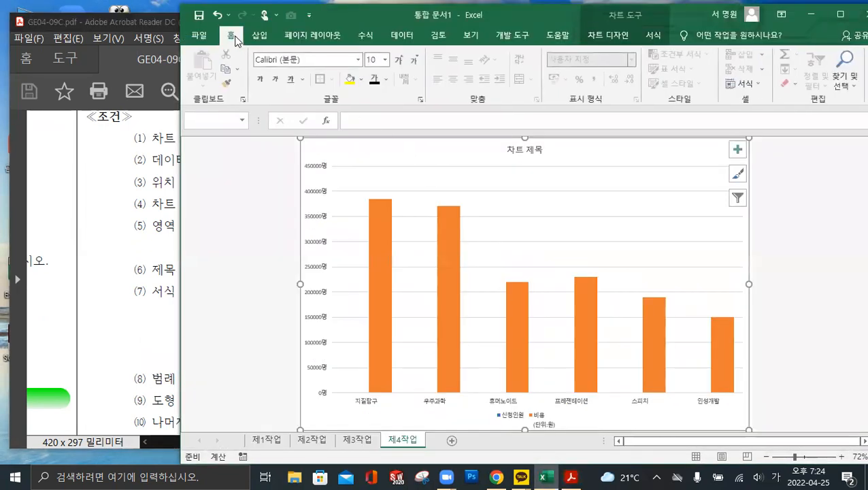
pyautogui.click(359, 59)
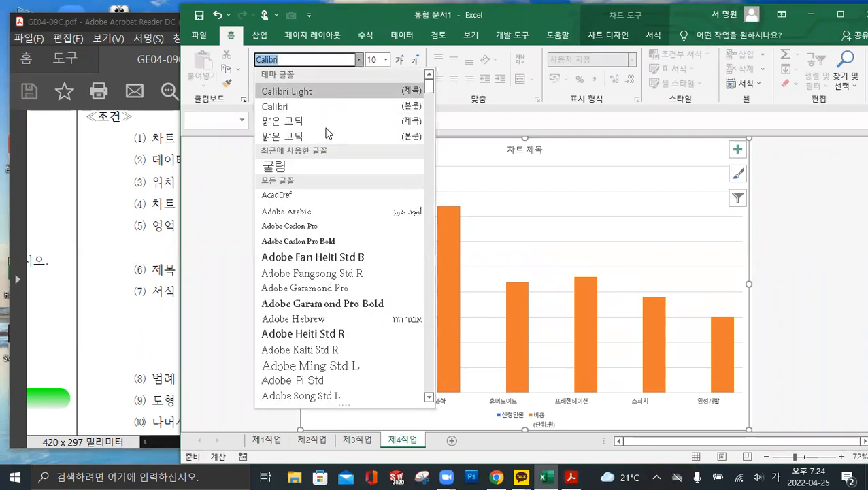
pyautogui.click(316, 167)
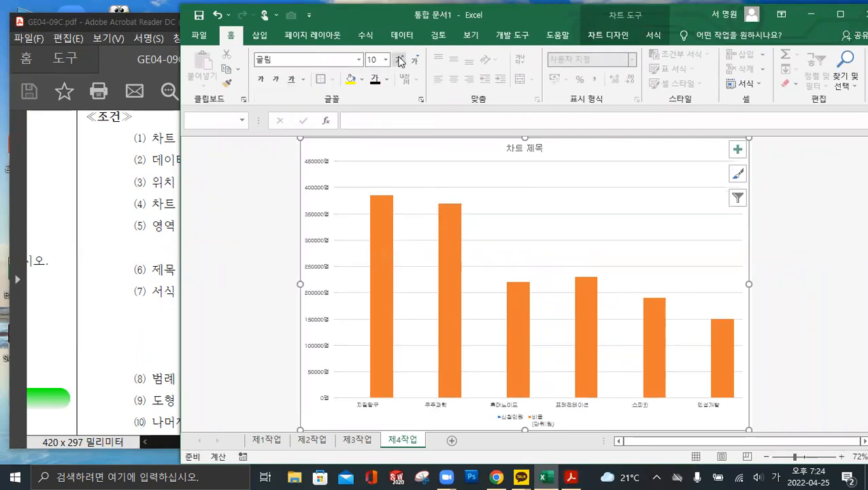
pyautogui.click(399, 61)
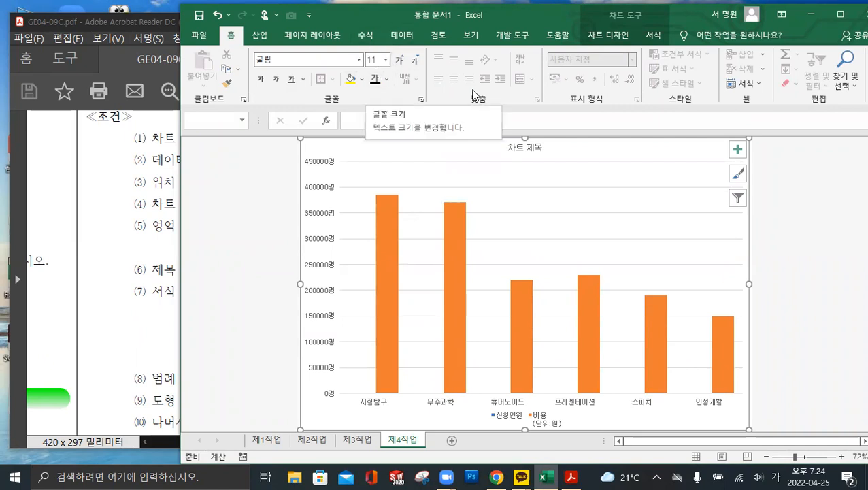
# - Check the chart area fill condition in the PDF, then apply the 파랑 박엽지 texture fill to the chart area in Excel
pyautogui.click(654, 35)
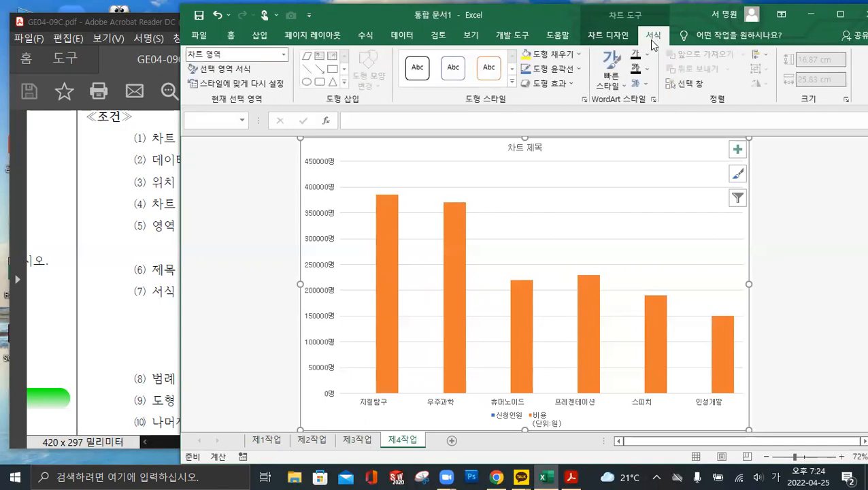
pyautogui.click(578, 55)
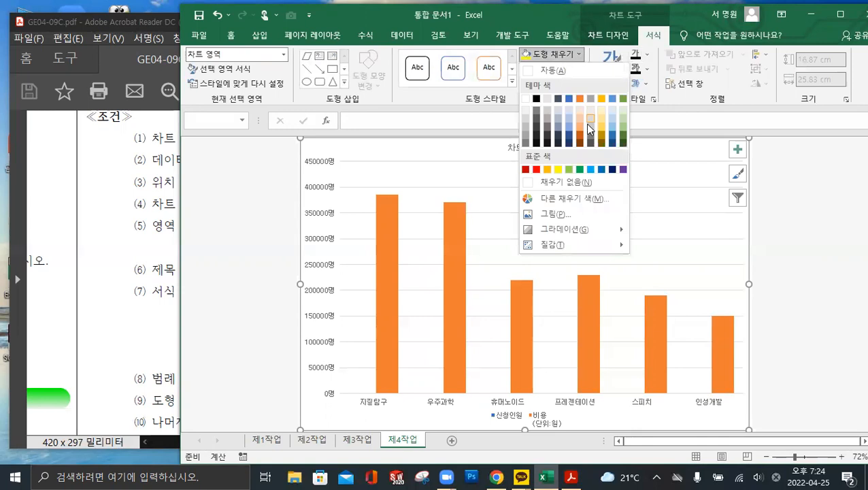
pyautogui.moveTo(580, 249)
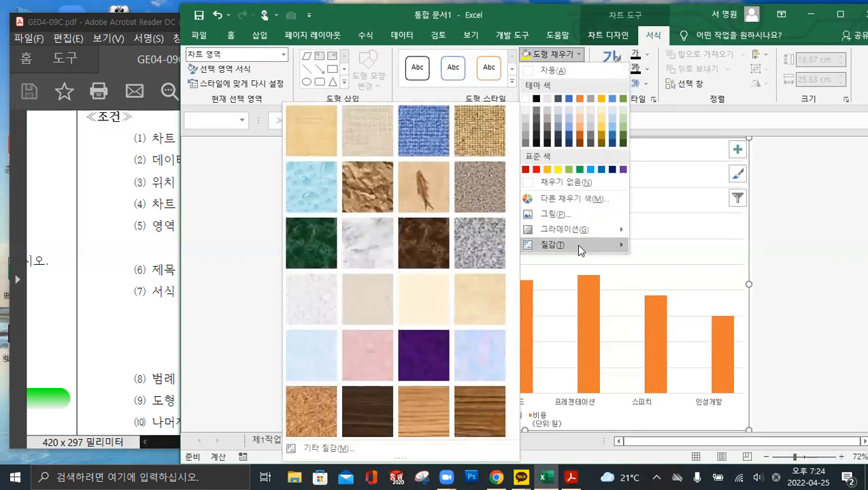
pyautogui.click(111, 246)
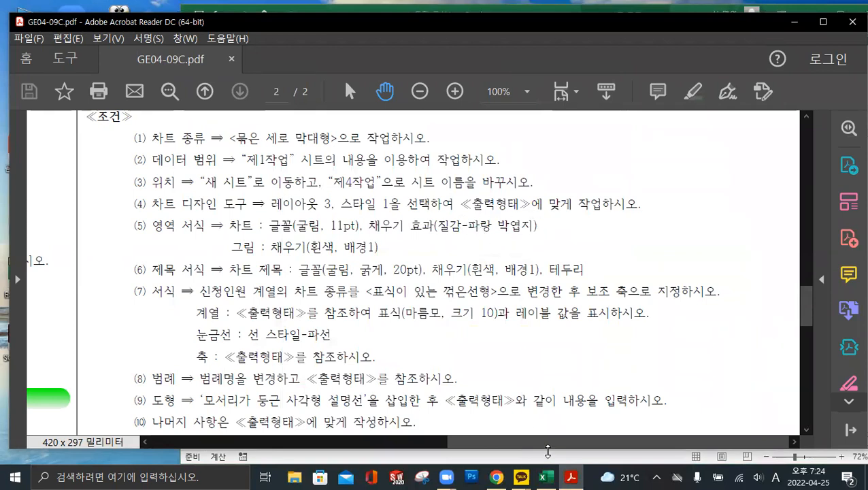
pyautogui.click(544, 476)
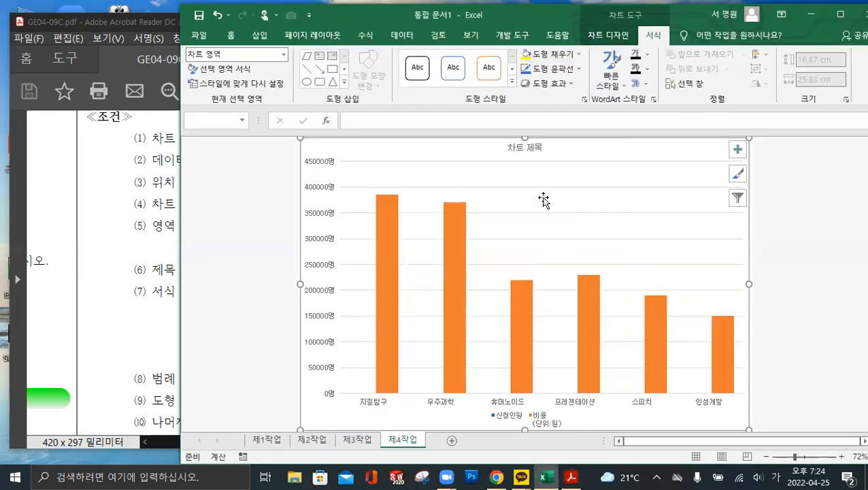
pyautogui.click(577, 54)
pyautogui.moveTo(580, 248)
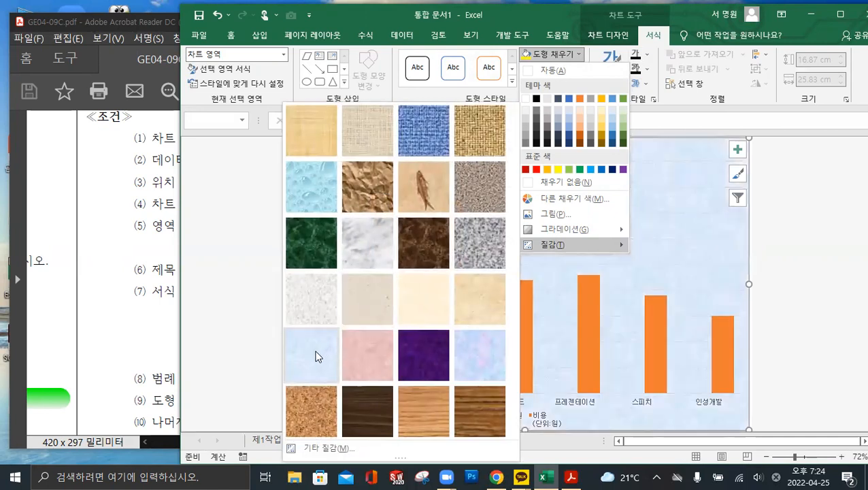
pyautogui.click(314, 356)
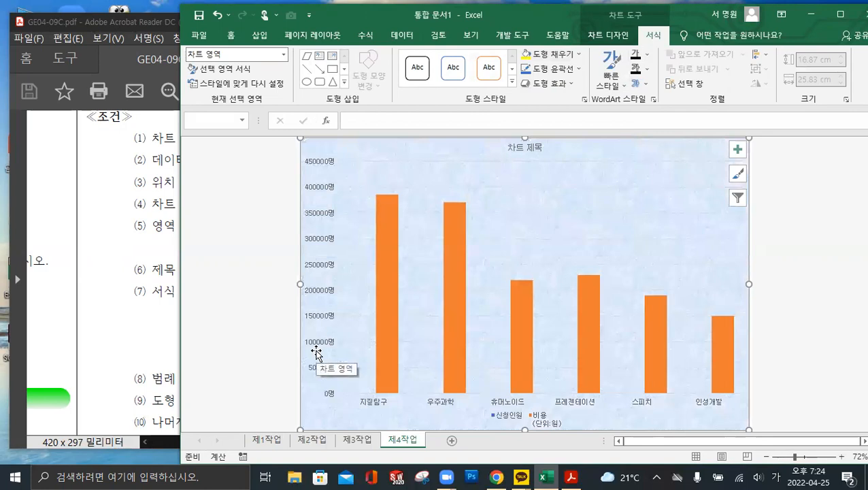
# - Check the plot area condition in the PDF, then set the plot area's fill to automatic (자동) white in Excel
pyautogui.click(129, 236)
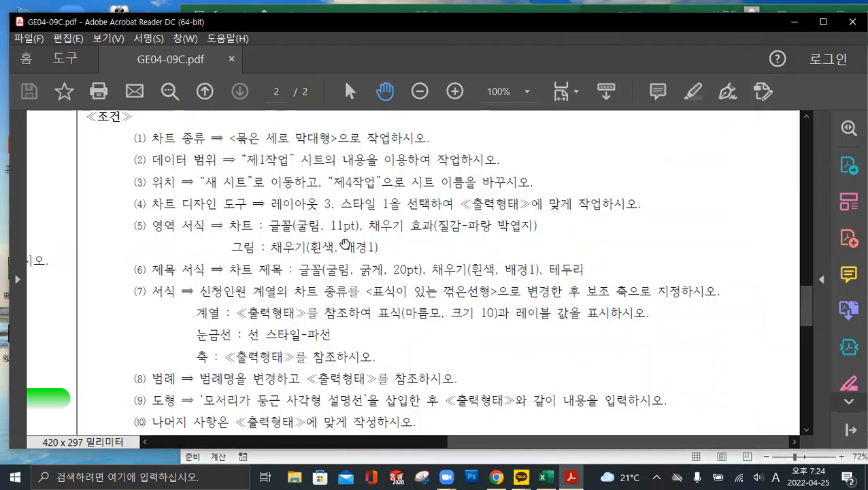
pyautogui.click(537, 477)
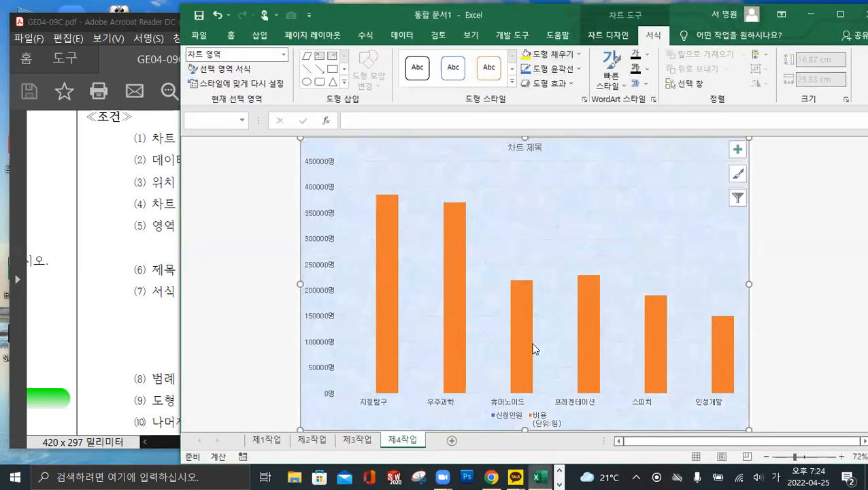
pyautogui.click(537, 226)
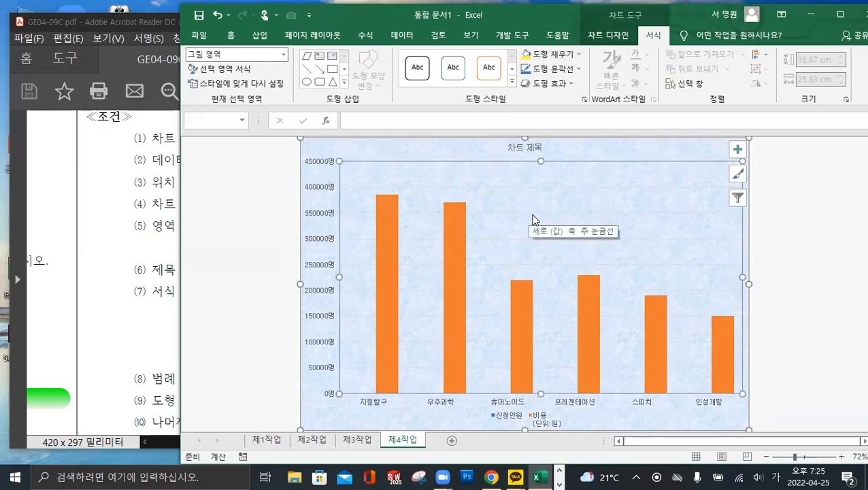
pyautogui.click(566, 54)
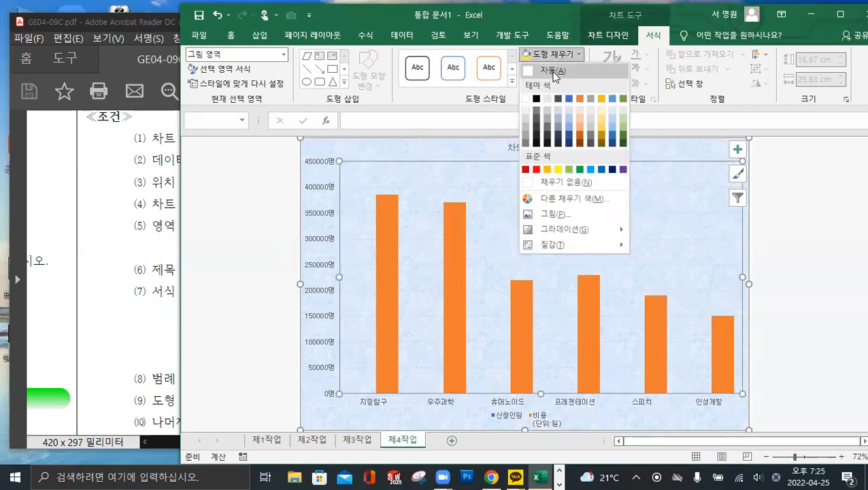
pyautogui.click(552, 70)
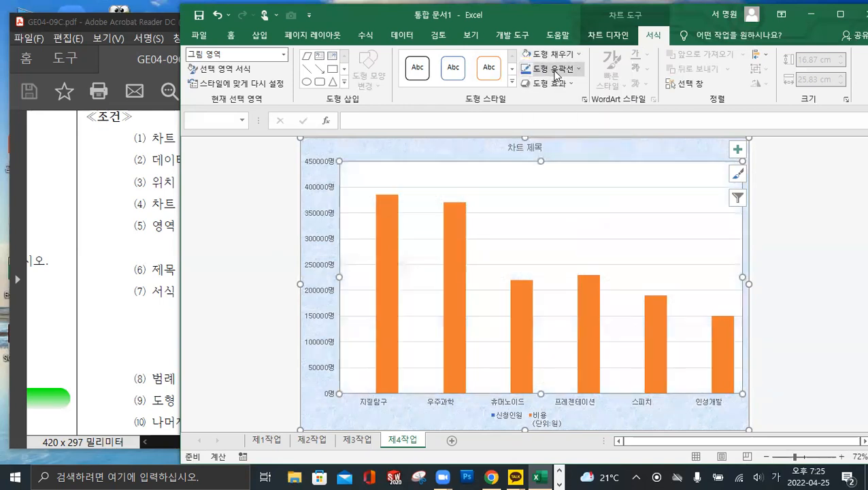
# - Check the title format condition in the PDF, then make the chart title bold at 20 pt in Excel
pyautogui.click(121, 225)
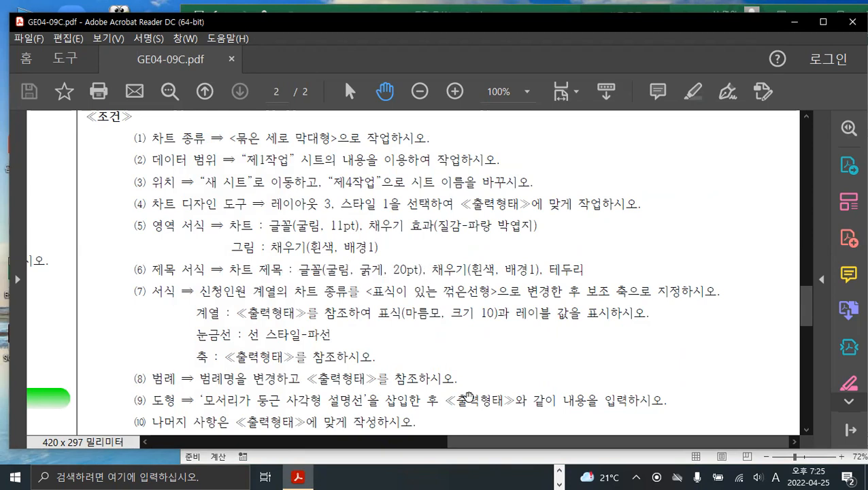
pyautogui.click(558, 470)
pyautogui.click(536, 477)
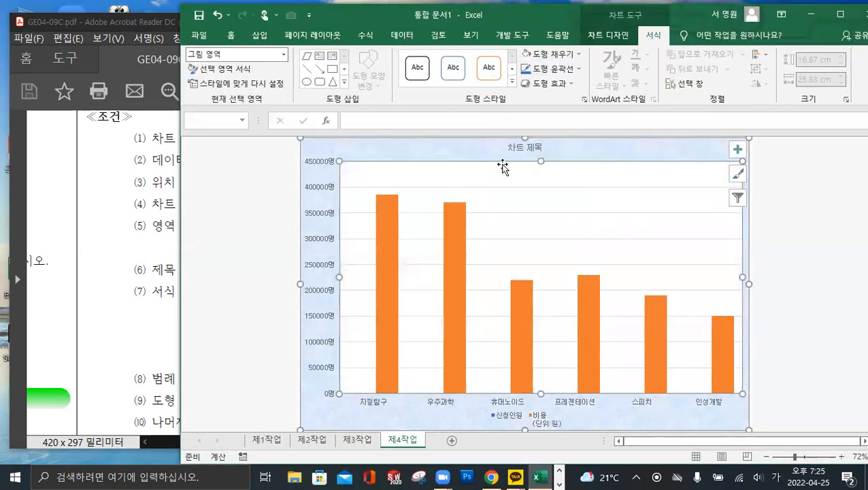
pyautogui.click(525, 149)
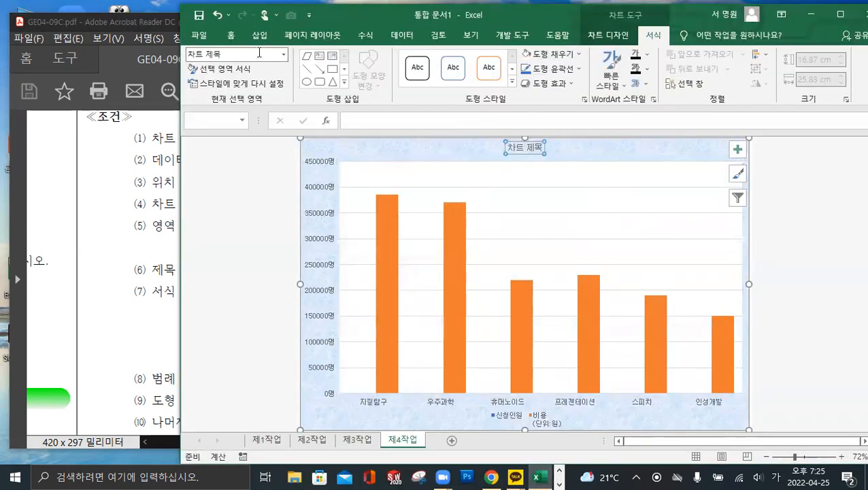
pyautogui.click(231, 35)
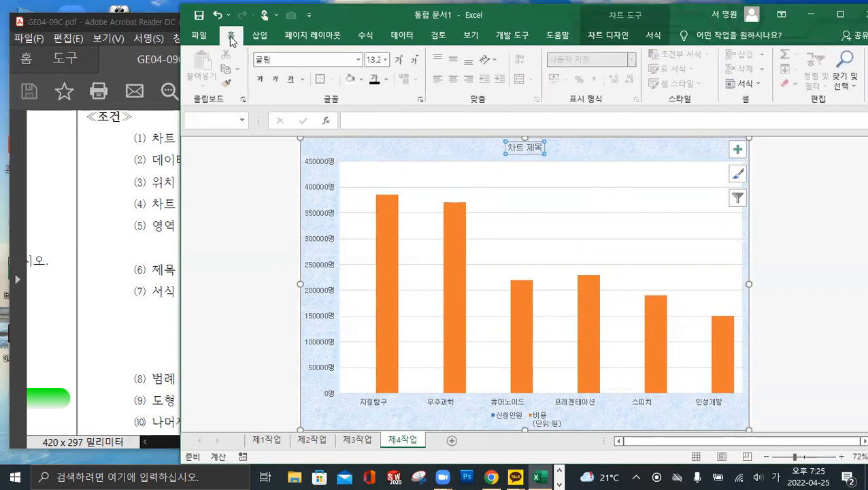
pyautogui.click(360, 58)
pyautogui.click(360, 59)
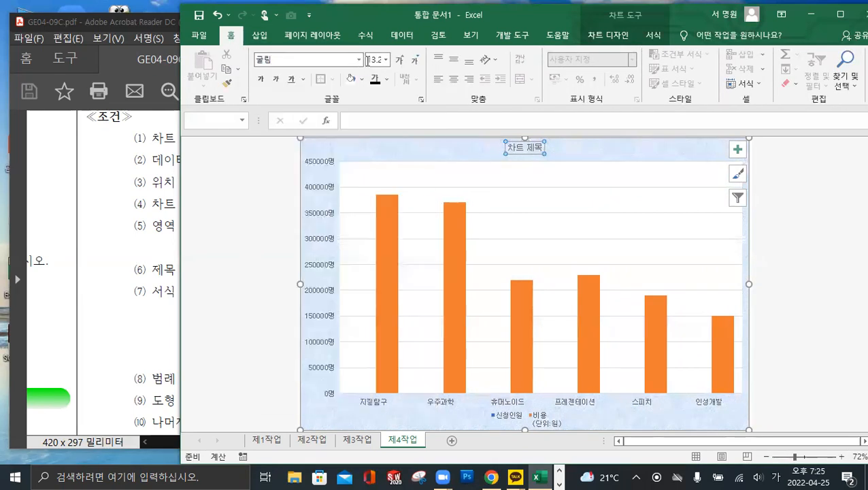
pyautogui.click(262, 82)
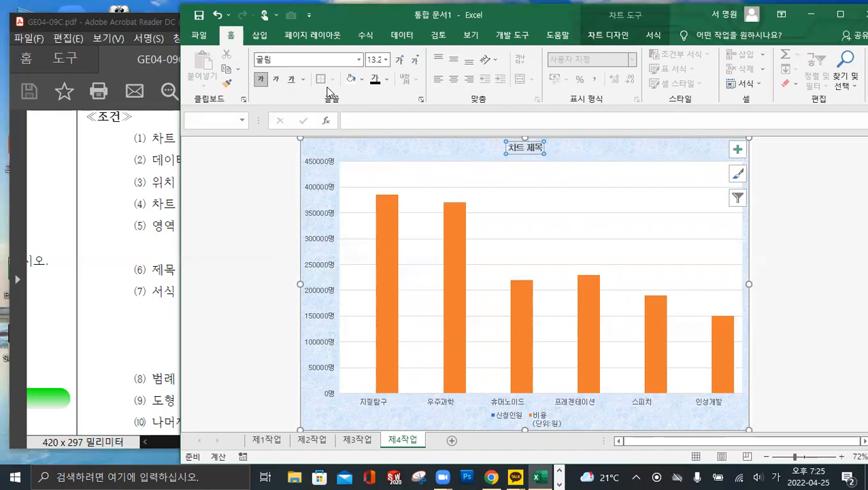
pyautogui.click(387, 60)
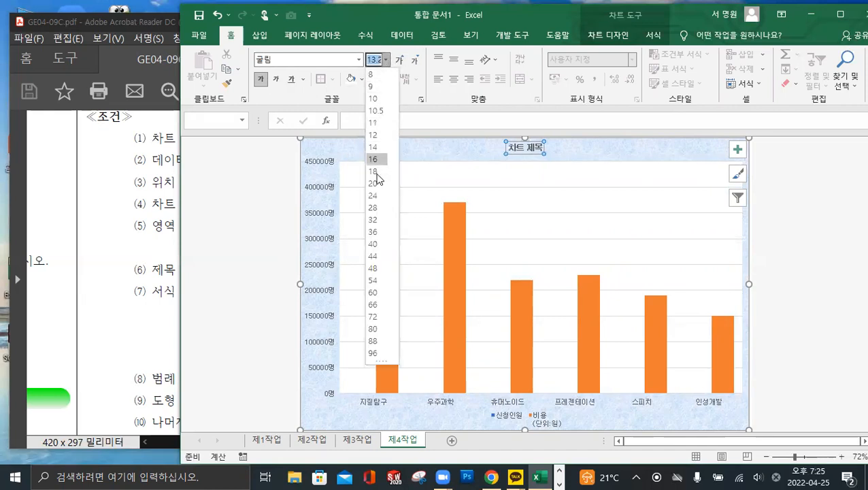
pyautogui.click(381, 192)
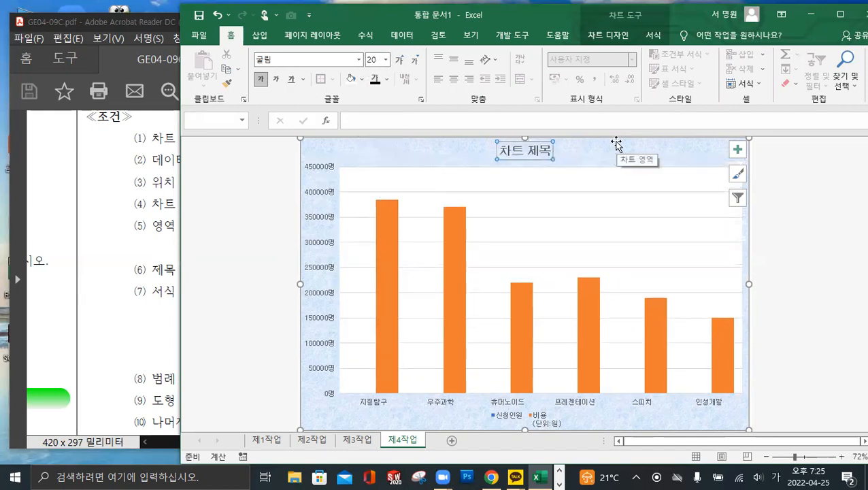
# - Recheck the title condition in the PDF, then give the chart title an automatic white fill and an automatic outline in Excel
pyautogui.click(136, 194)
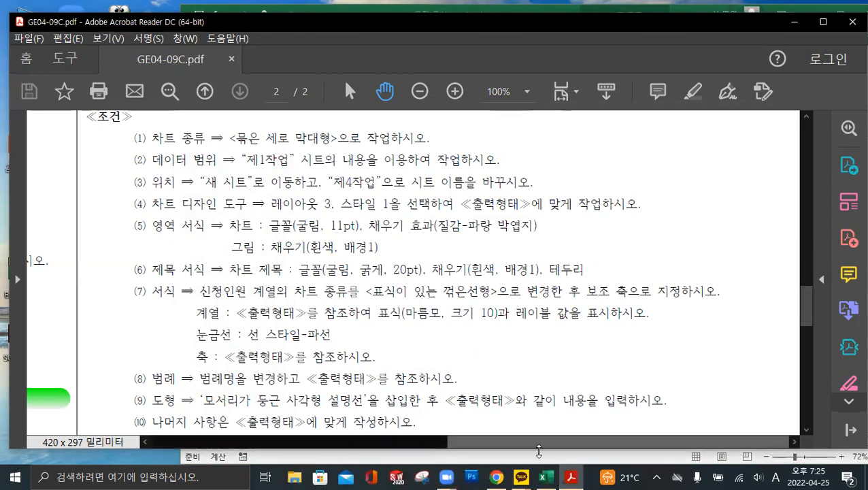
pyautogui.click(545, 477)
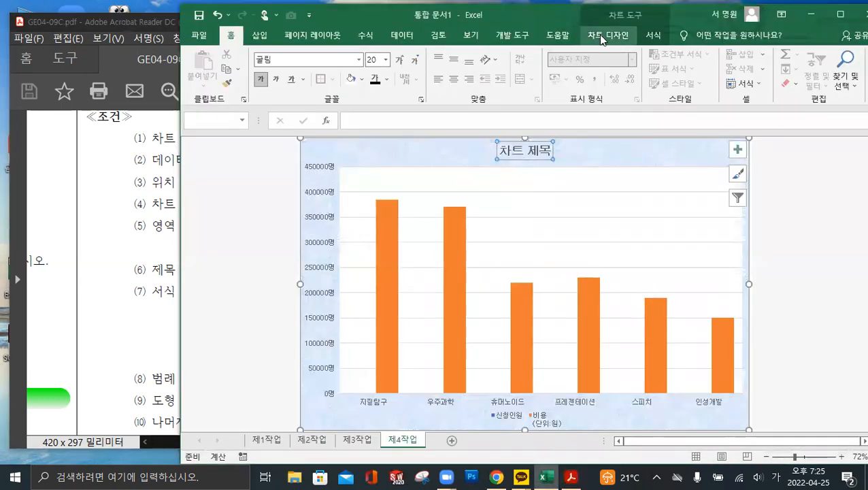
pyautogui.click(654, 36)
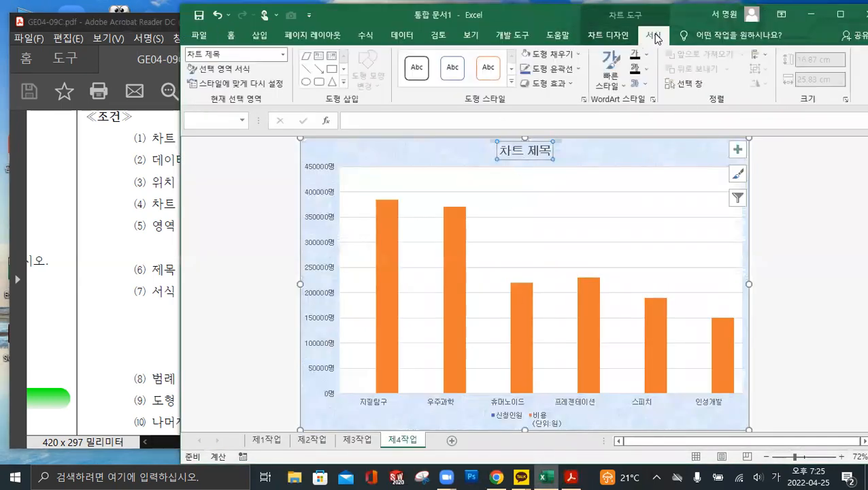
pyautogui.click(574, 54)
pyautogui.click(560, 72)
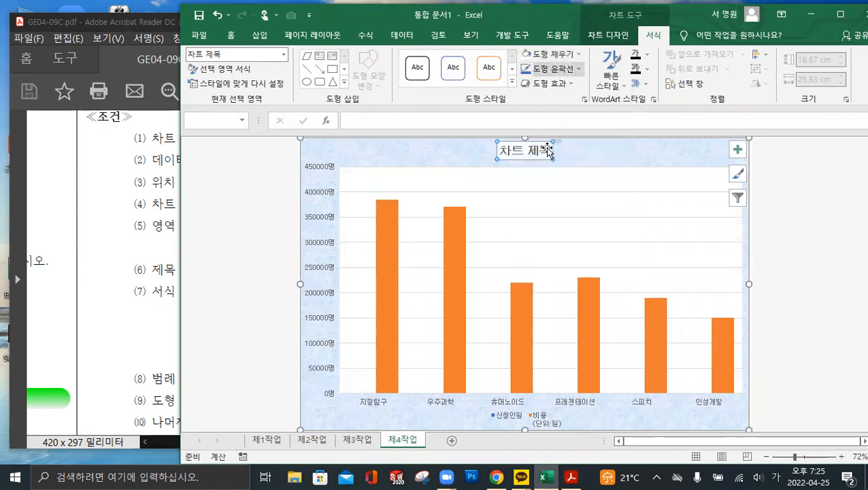
pyautogui.click(553, 69)
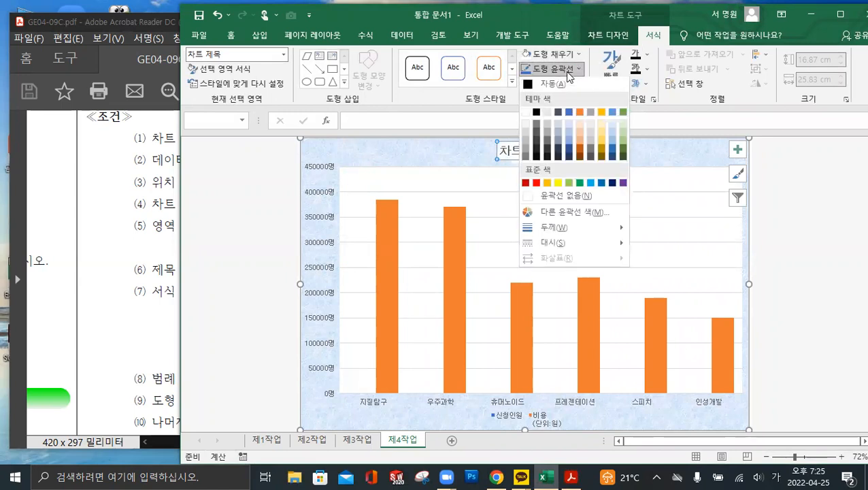
pyautogui.click(557, 87)
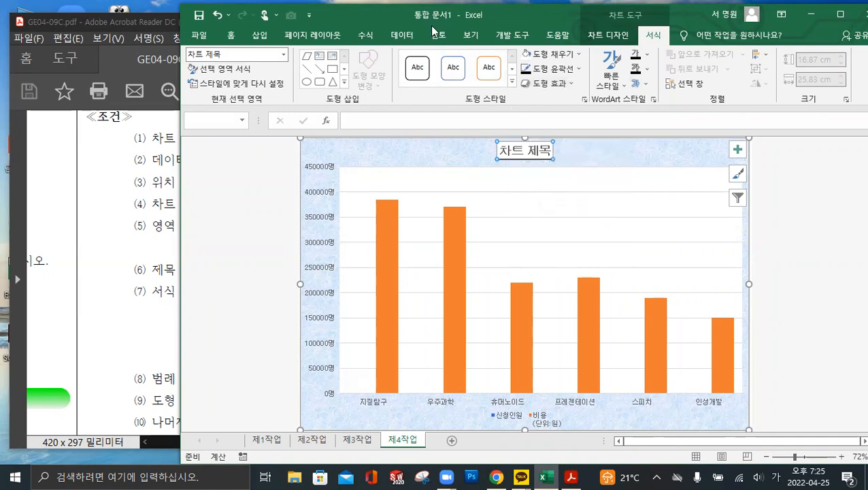
# - Look up the title in the PDF's 출력형태 sample and replace the chart title text in Excel with 과학/리더십 과정 신청 현황
pyautogui.moveTo(432, 25); pyautogui.dragTo(595, 133)
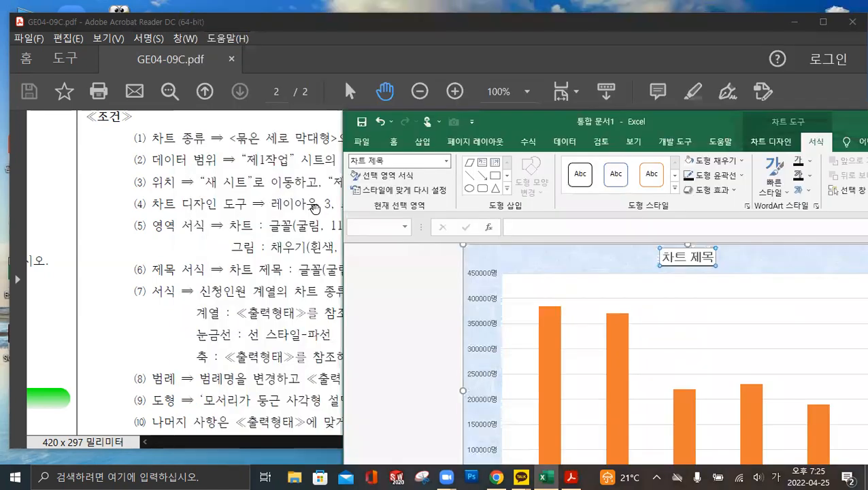
pyautogui.click(300, 207)
pyautogui.scroll(-3, 301, 193)
pyautogui.scroll(-5, 308, 176)
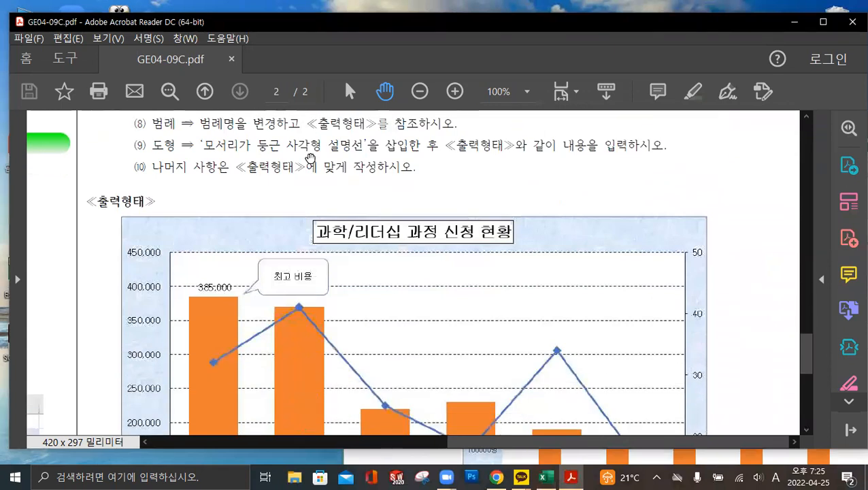
pyautogui.click(546, 476)
pyautogui.moveTo(582, 133); pyautogui.dragTo(401, 216)
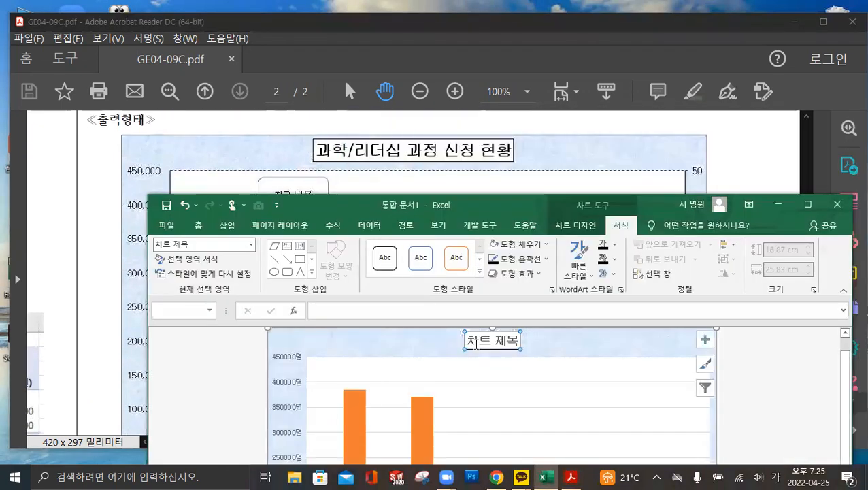
pyautogui.moveTo(468, 340); pyautogui.dragTo(515, 340)
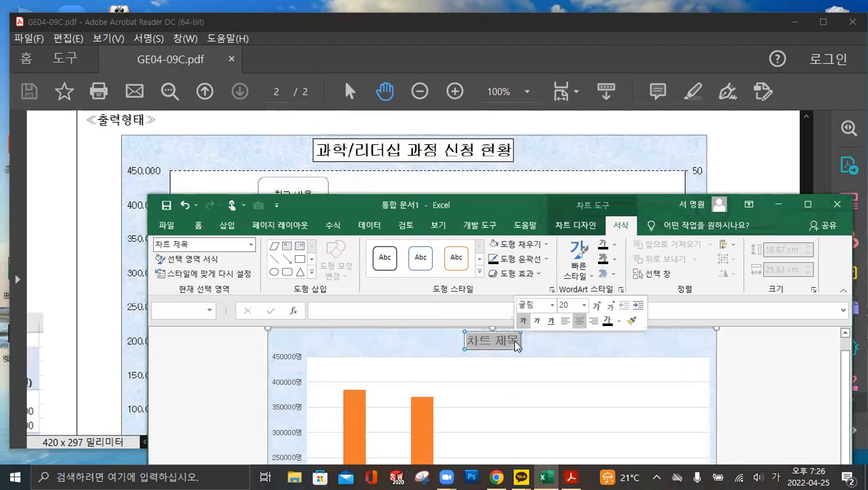
pyautogui.write('과학/리')
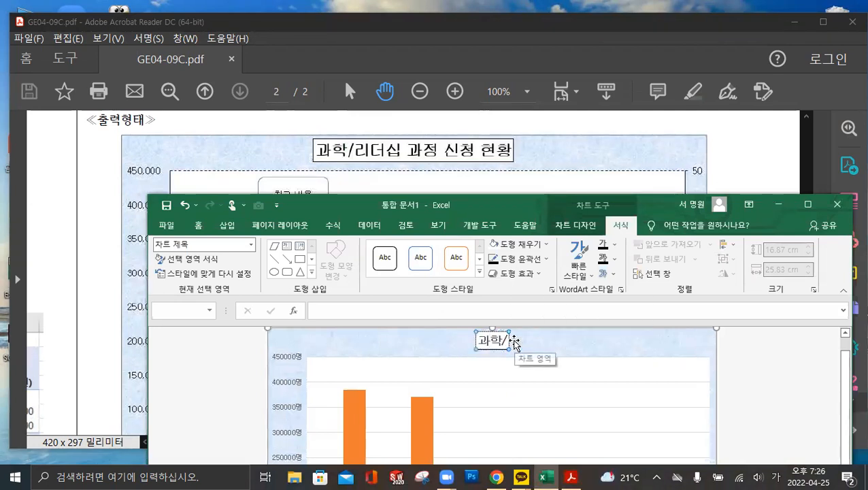
pyautogui.write('더십 과정')
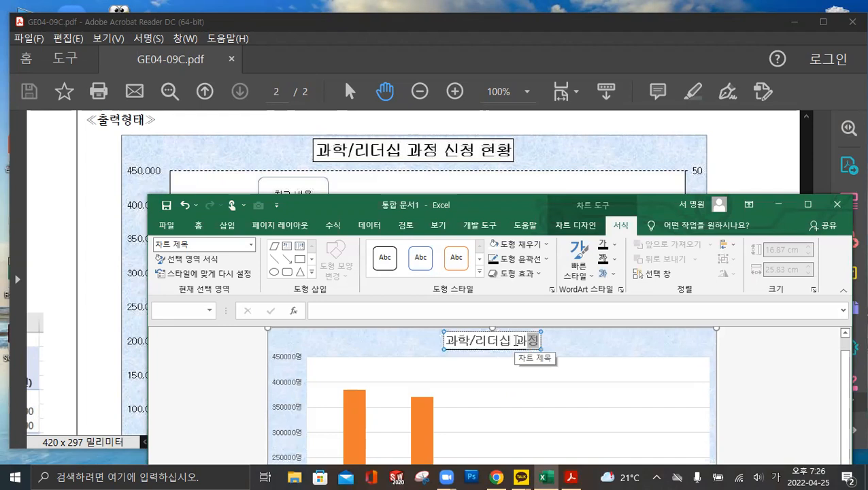
pyautogui.write(' 신청 현호')
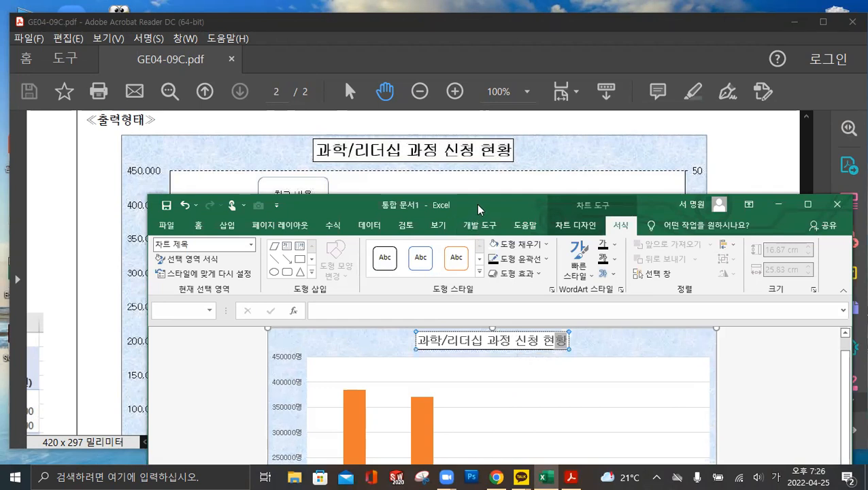
# - Move the Excel window aside and review the series, gridline and axis format conditions under item (7) in the PDF
pyautogui.moveTo(478, 209); pyautogui.dragTo(716, 197)
pyautogui.scroll(1, 196, 169)
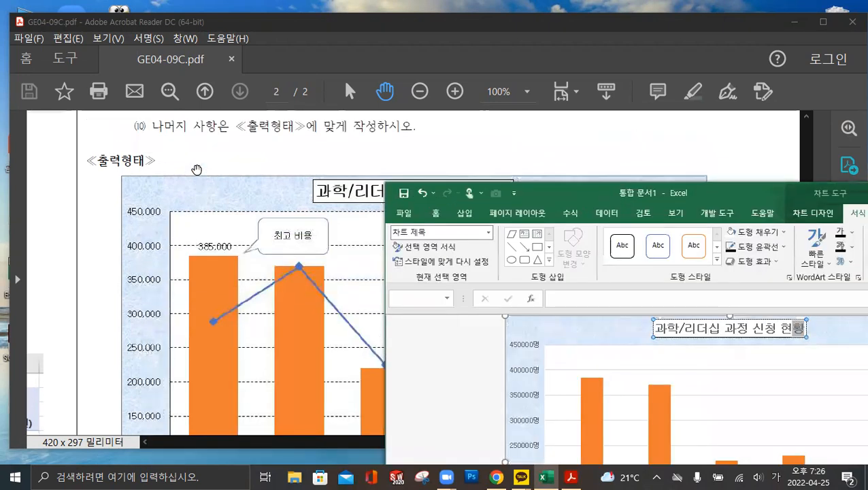
pyautogui.scroll(4, 196, 169)
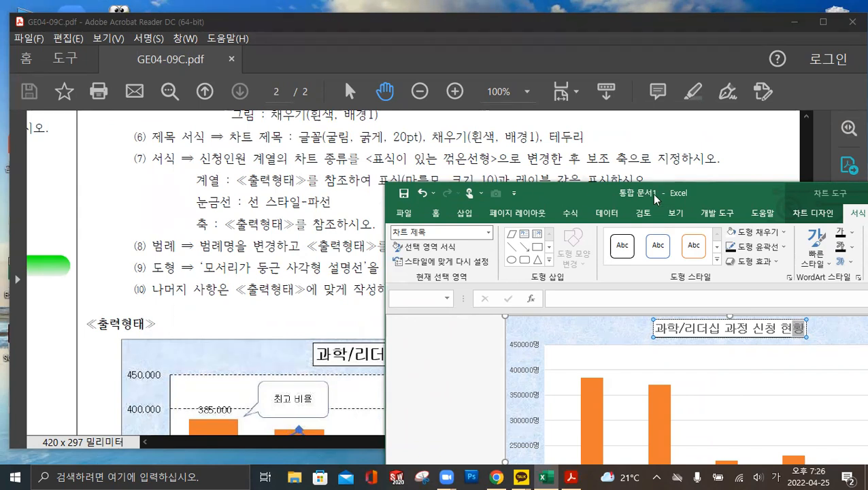
# - Bring the Excel chart back into view and change the 신청인원 series to 표식이 있는 꺾은선형 on the secondary axis
pyautogui.moveTo(655, 198); pyautogui.dragTo(380, 57)
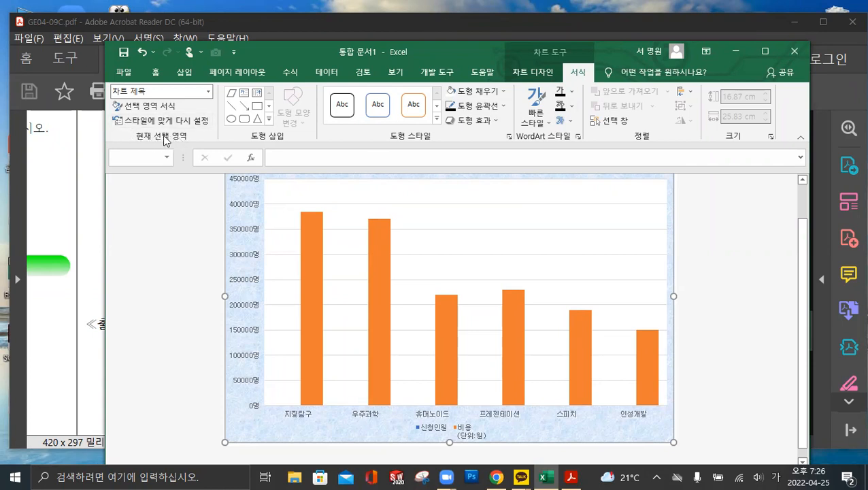
pyautogui.click(207, 92)
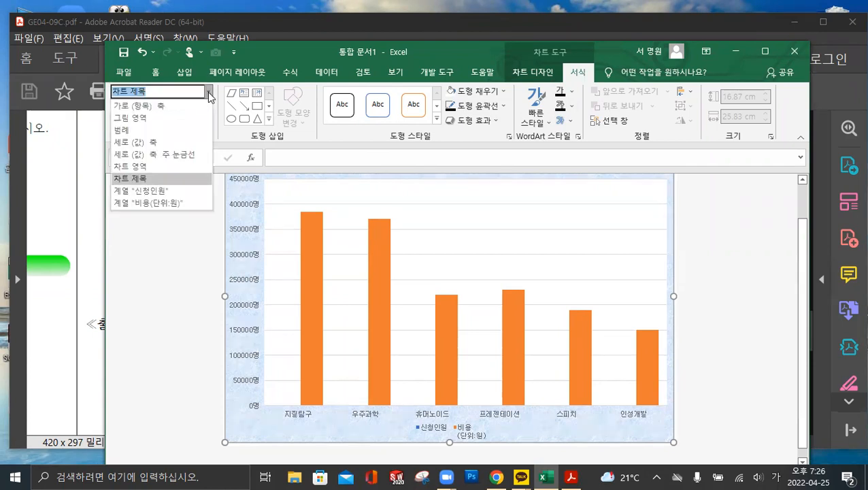
pyautogui.click(170, 191)
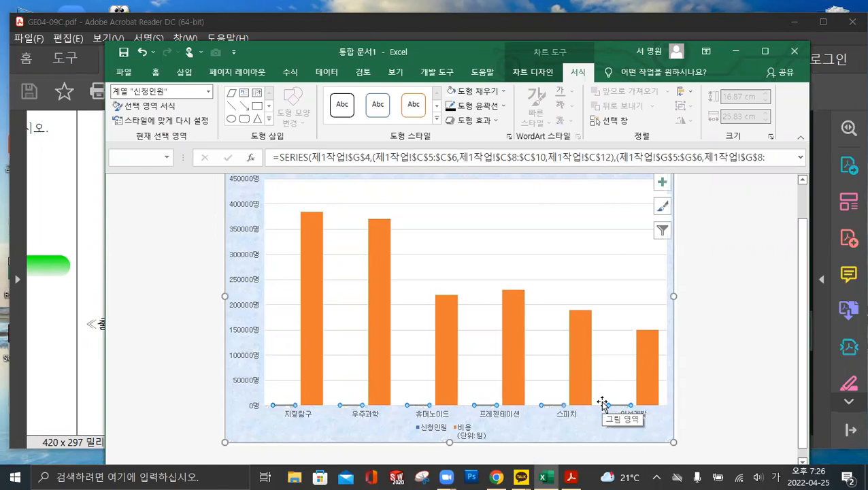
pyautogui.click(538, 75)
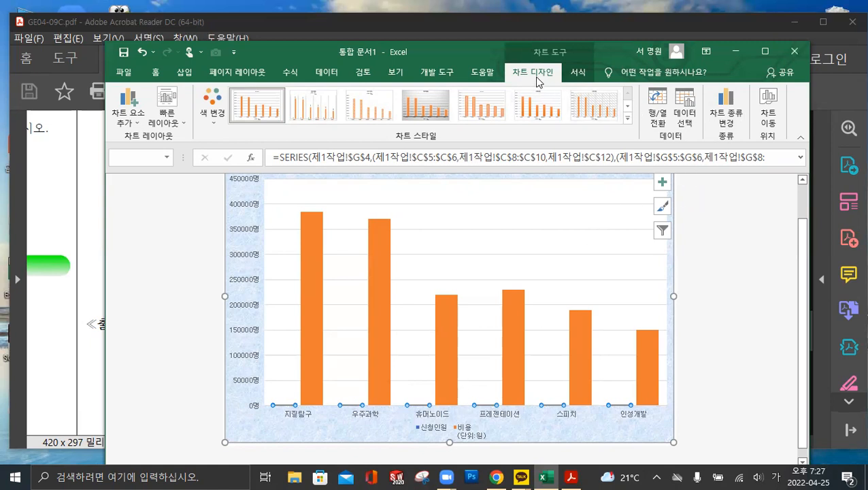
pyautogui.click(731, 116)
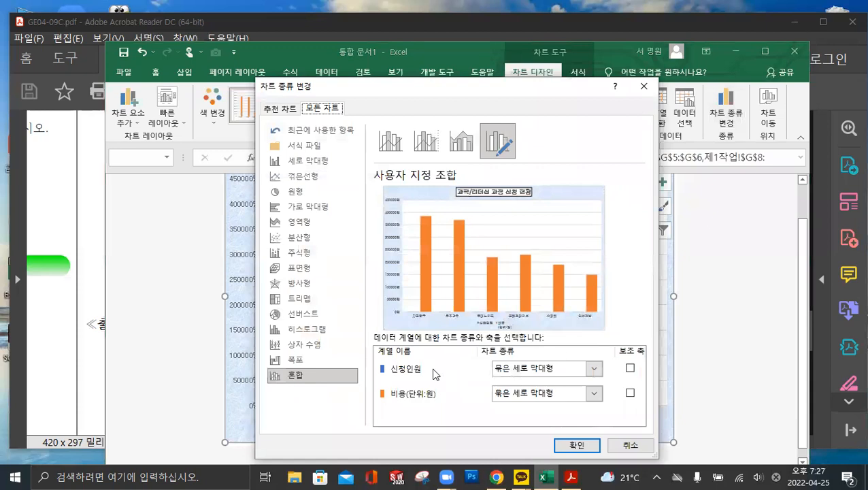
pyautogui.click(595, 369)
pyautogui.click(618, 256)
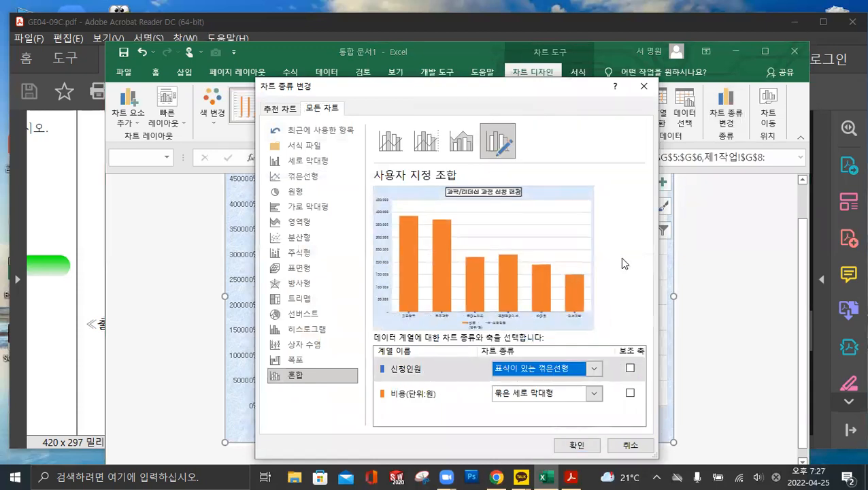
pyautogui.click(629, 370)
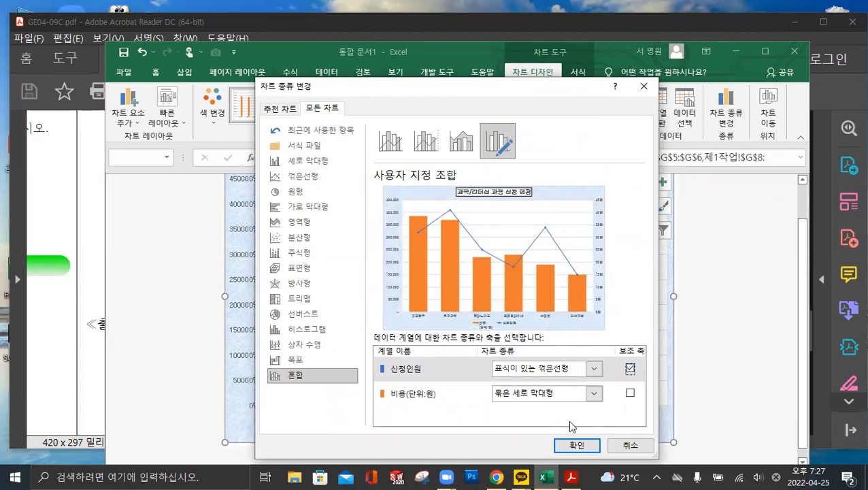
pyautogui.click(574, 446)
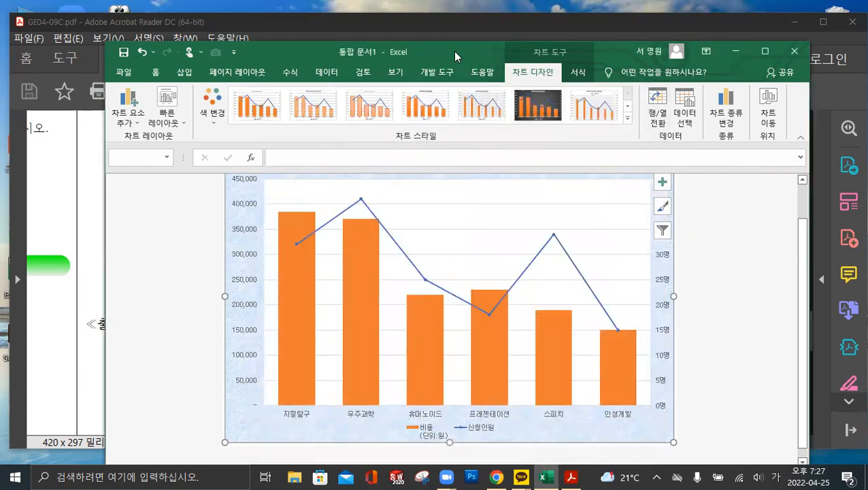
# - Check the series condition in the PDF, then change the 신청인원 line's built-in marker shape to a diamond in Excel
pyautogui.moveTo(495, 75); pyautogui.dragTo(729, 238)
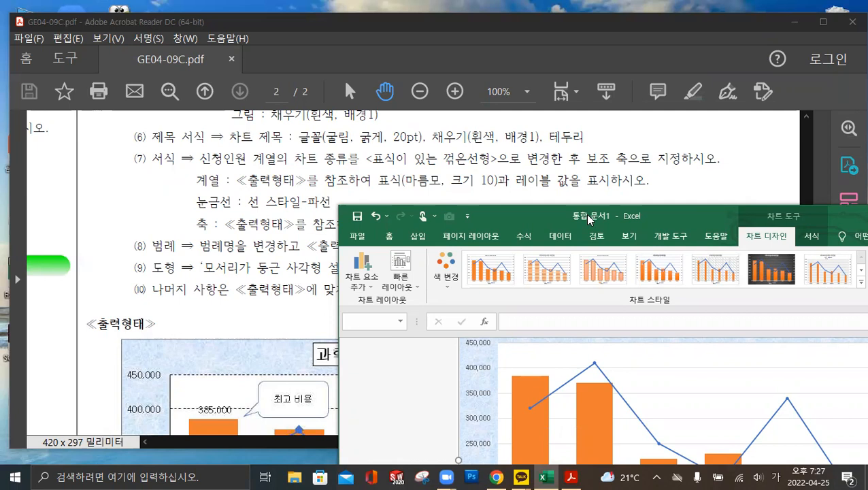
pyautogui.moveTo(585, 217); pyautogui.dragTo(390, 71)
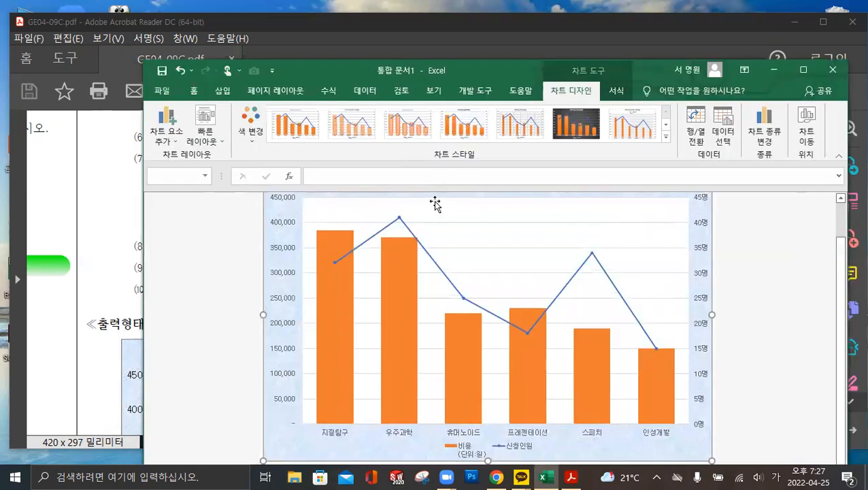
pyautogui.click(399, 217)
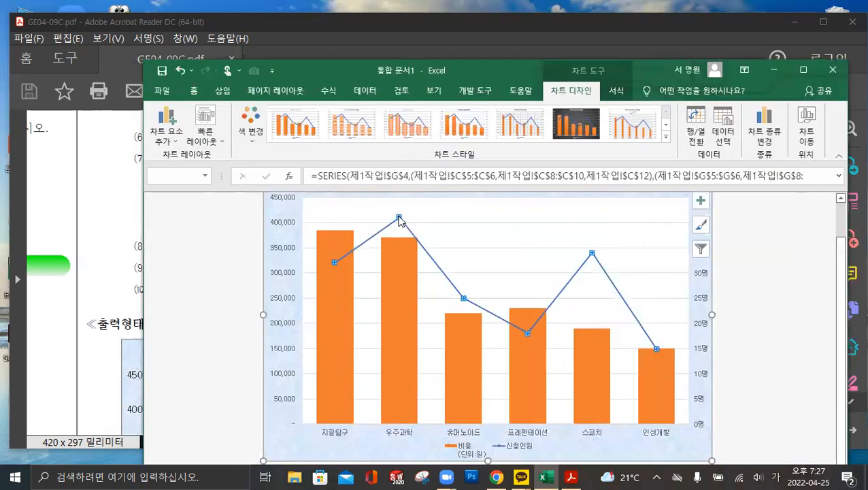
pyautogui.rightClick(591, 254)
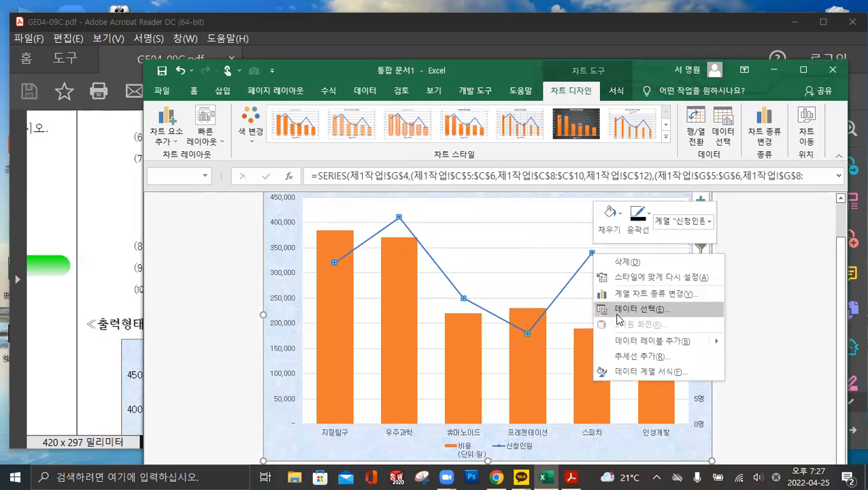
pyautogui.click(634, 374)
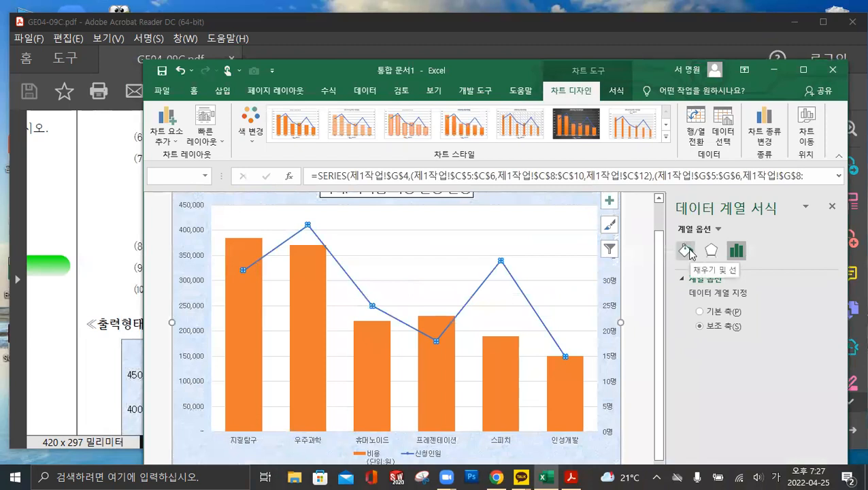
pyautogui.click(686, 251)
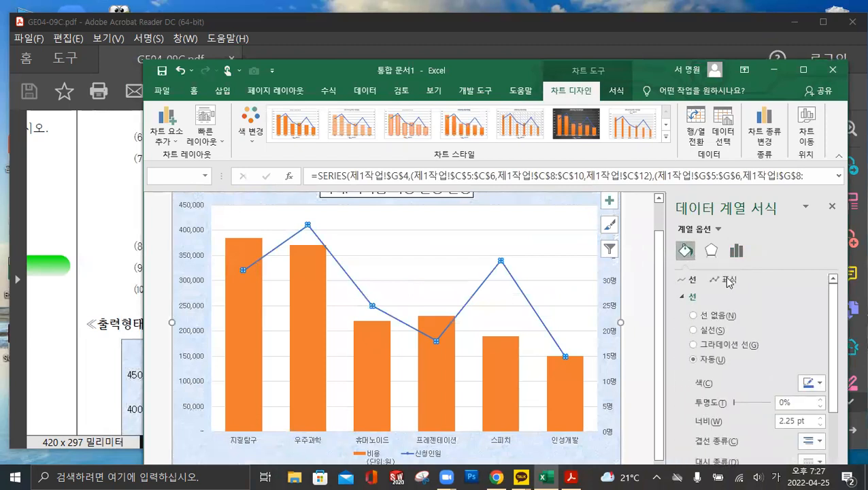
pyautogui.click(728, 280)
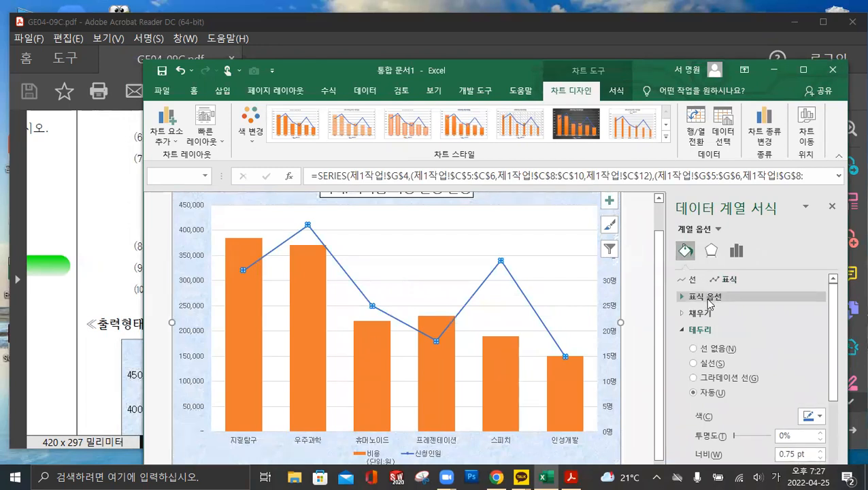
pyautogui.click(708, 297)
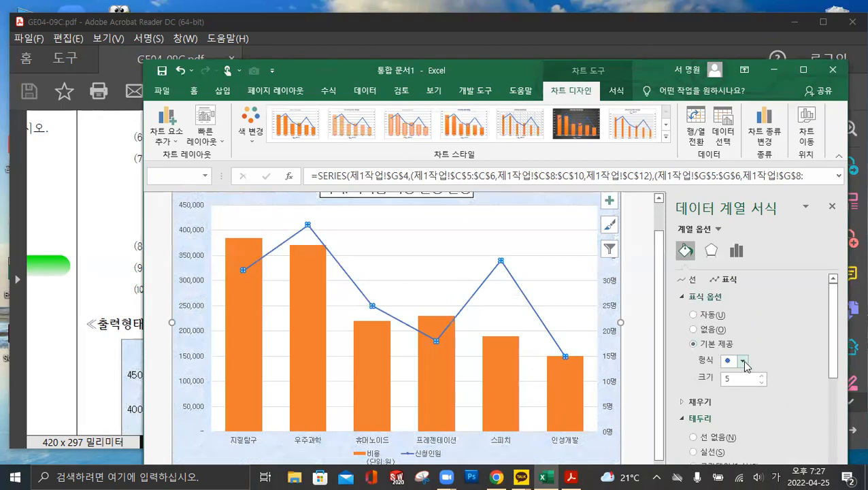
pyautogui.click(743, 361)
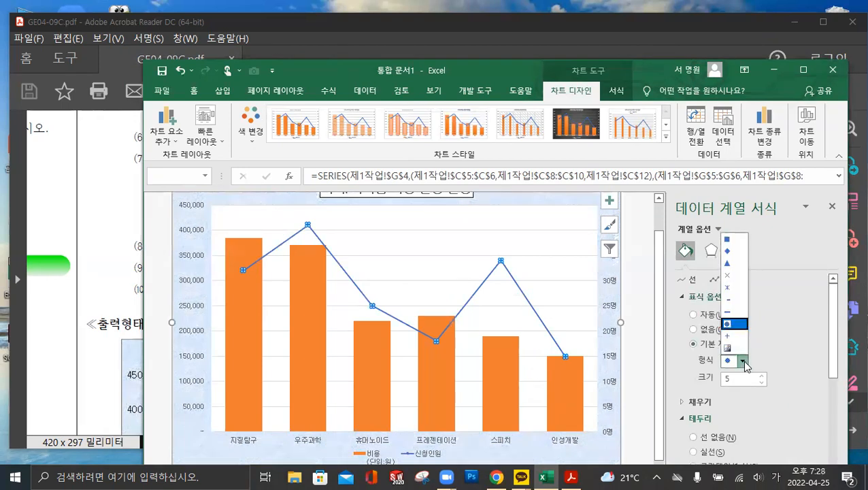
pyautogui.click(732, 251)
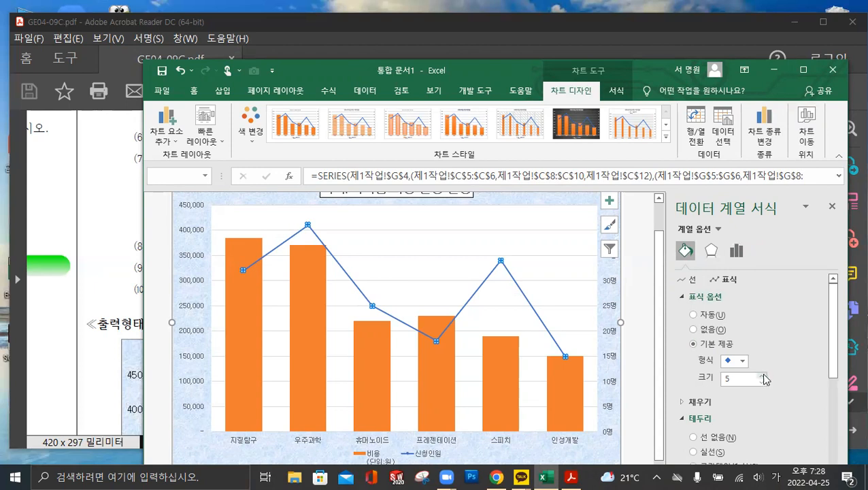
# - Set the size of the 신청인원 series markers to 10
pyautogui.click(761, 376)
pyautogui.click(762, 376)
pyautogui.click(761, 376)
pyautogui.doubleClick(737, 378)
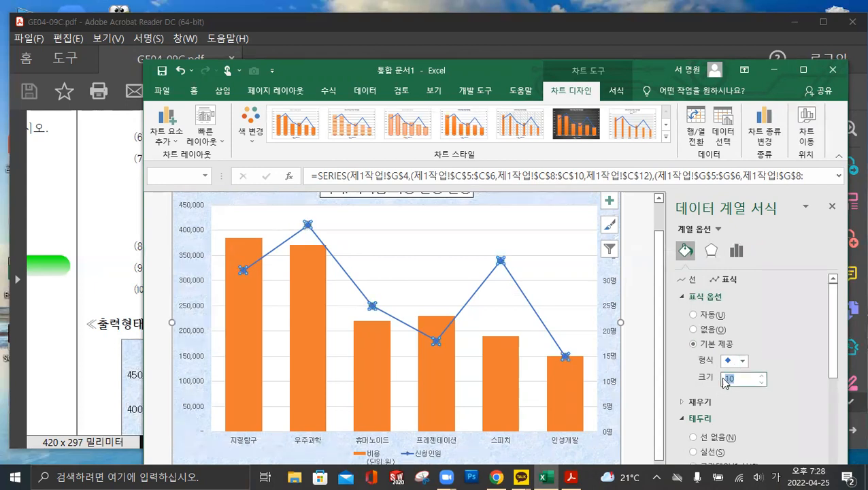
# - Review the data label and gridline conditions in the PDF, then give the vertical axis major gridlines a dashed line style in Excel
pyautogui.click(123, 189)
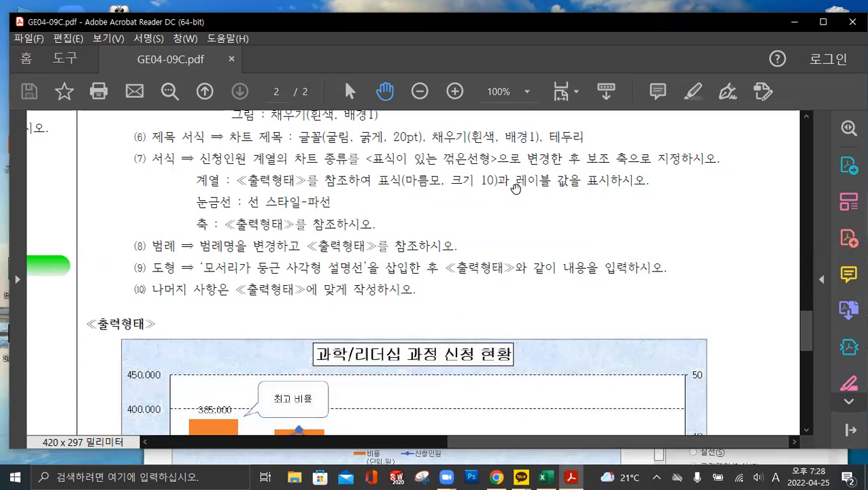
pyautogui.moveTo(450, 321); pyautogui.dragTo(461, 88)
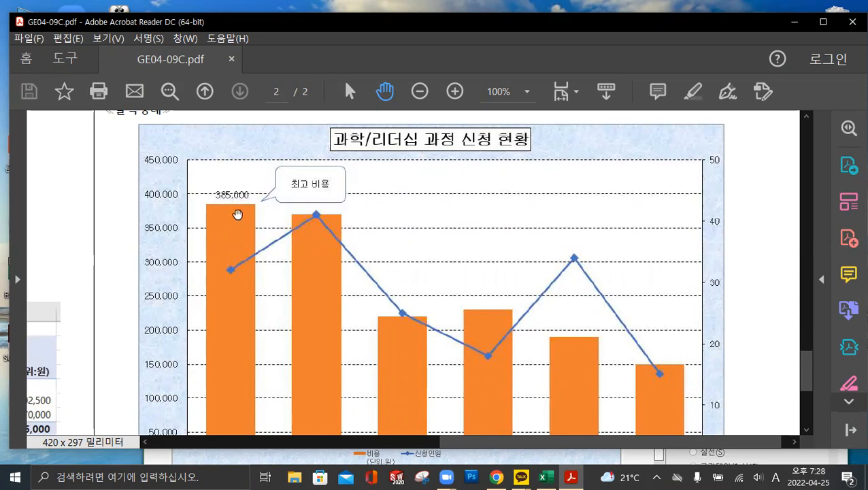
pyautogui.moveTo(431, 177); pyautogui.dragTo(384, 408)
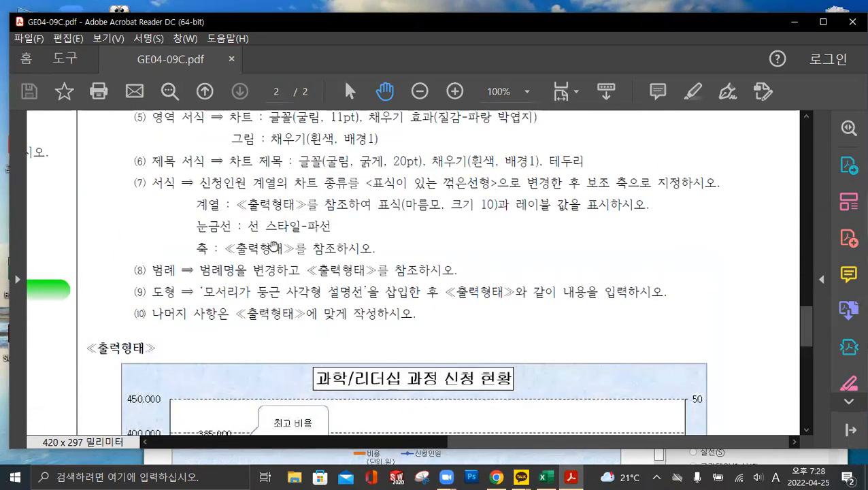
pyautogui.moveTo(319, 227); pyautogui.dragTo(331, 226)
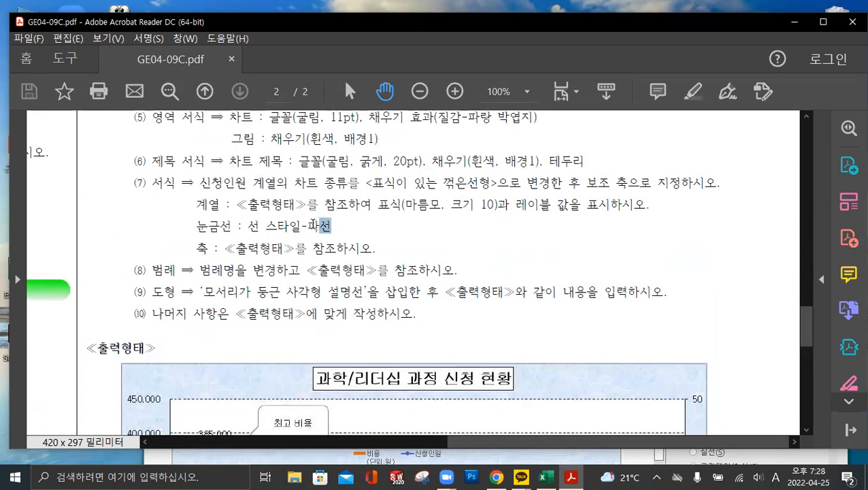
pyautogui.click(545, 477)
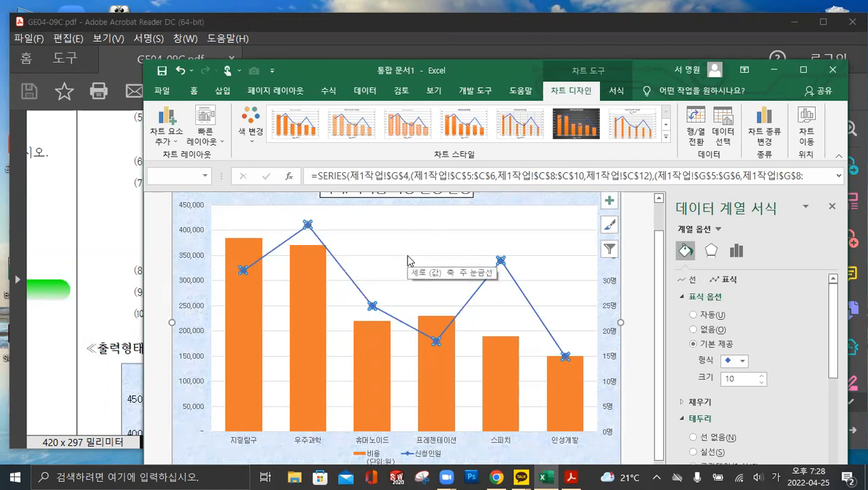
pyautogui.click(408, 260)
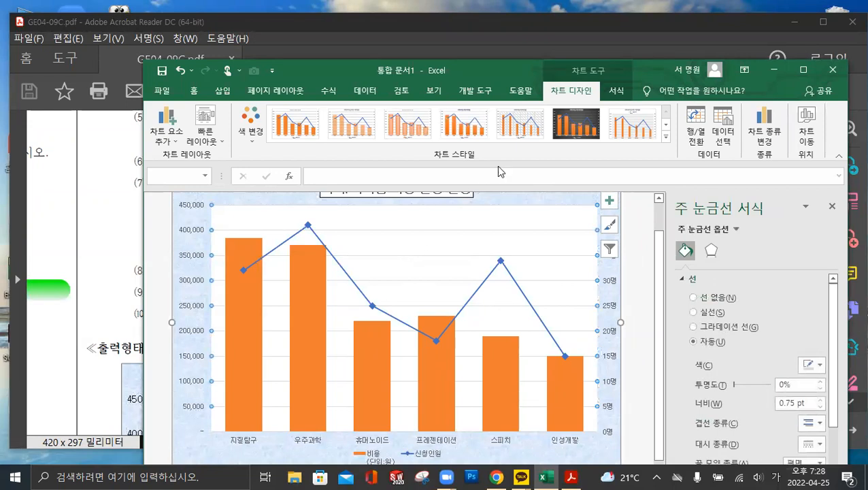
pyautogui.click(615, 90)
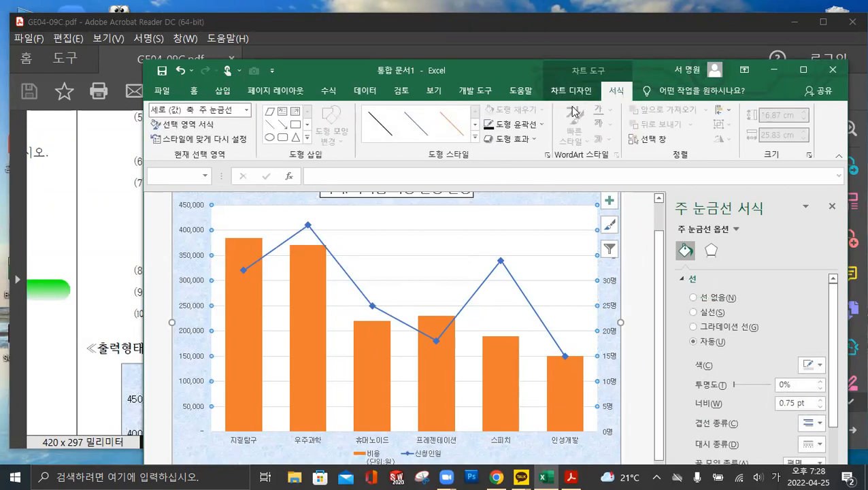
pyautogui.click(538, 126)
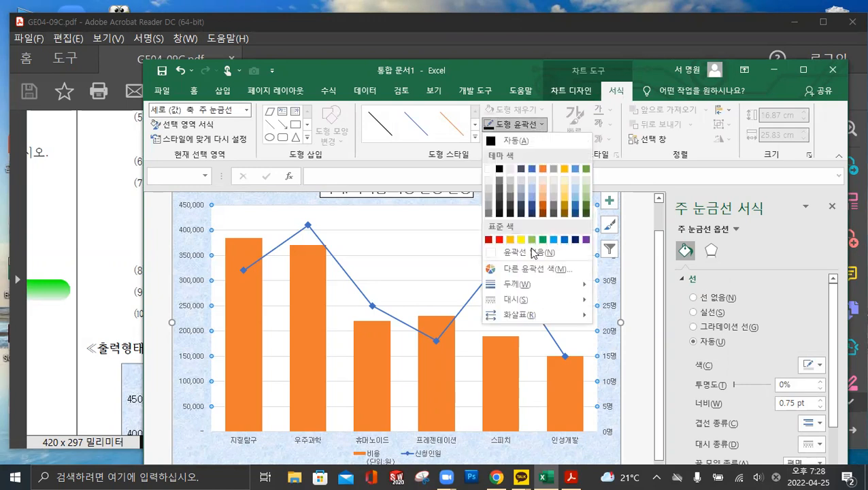
pyautogui.moveTo(526, 297)
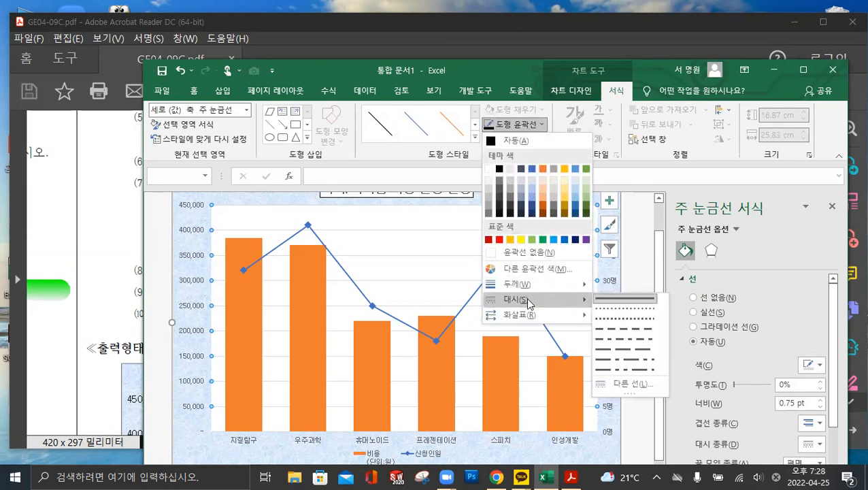
pyautogui.click(624, 335)
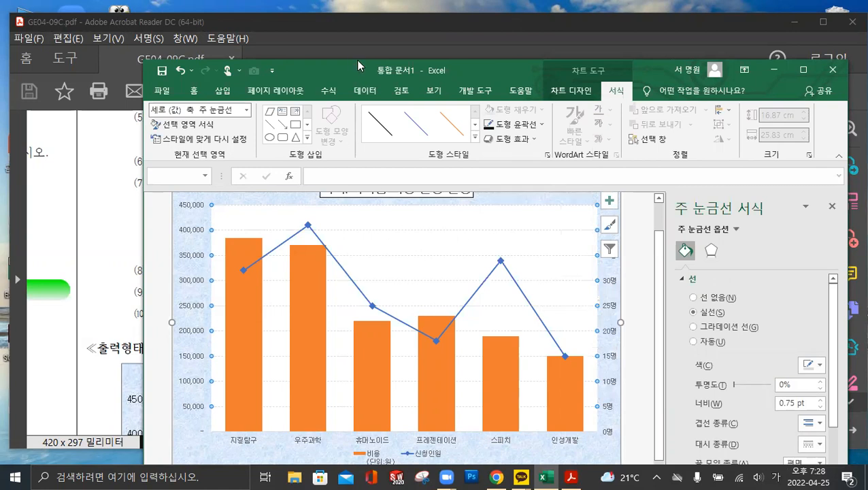
# - Check the gridlines in the PDF's ≪출력형태≫ sample chart, then apply the dashed line style to the vertical axis major gridlines in Excel
pyautogui.click(111, 214)
pyautogui.scroll(-6, 286, 209)
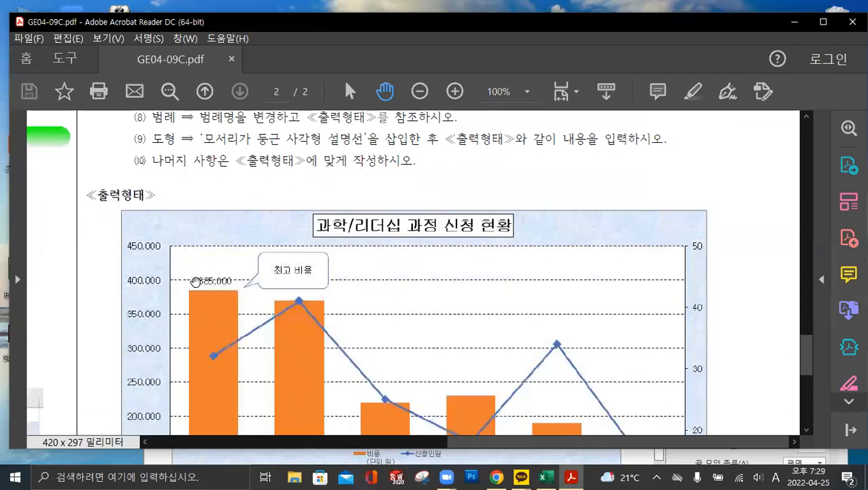
pyautogui.click(544, 476)
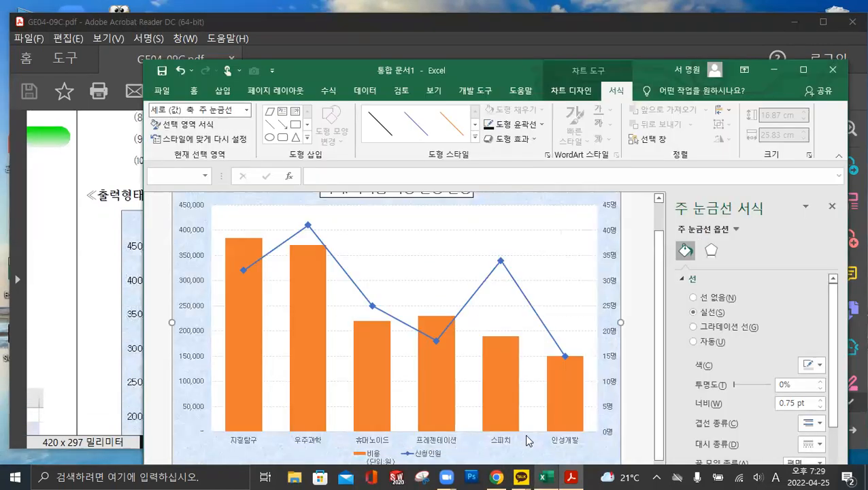
pyautogui.click(248, 311)
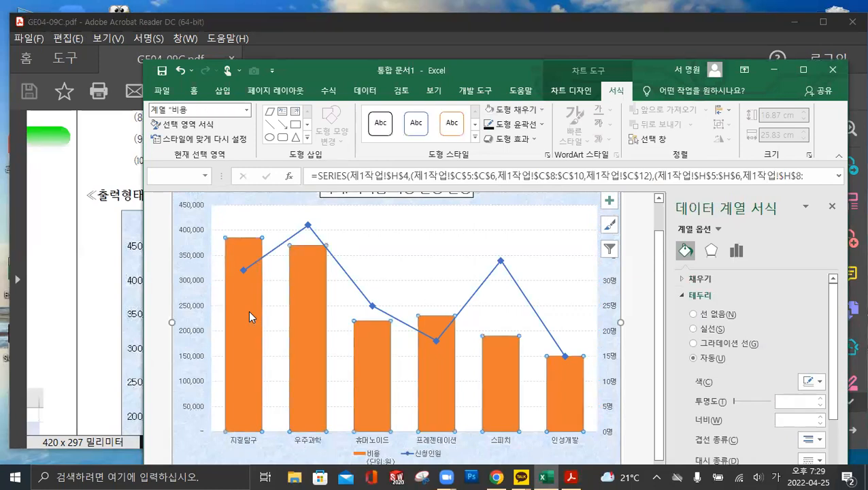
pyautogui.click(395, 257)
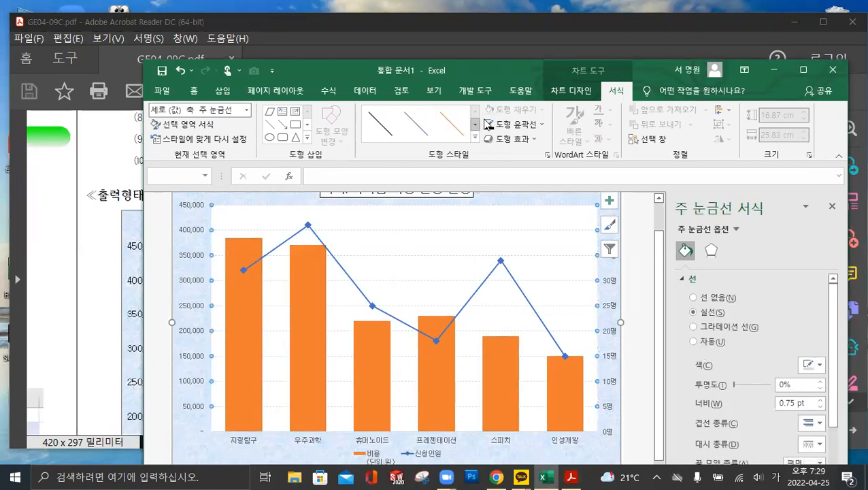
pyautogui.click(527, 129)
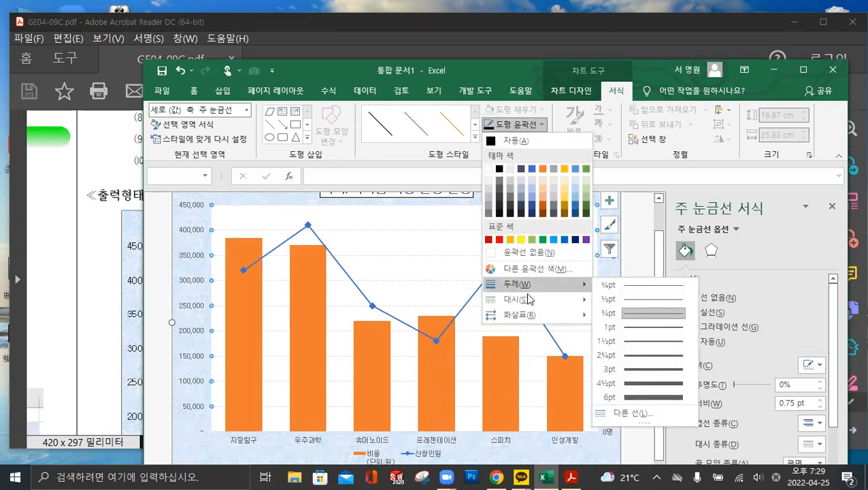
pyautogui.moveTo(527, 303)
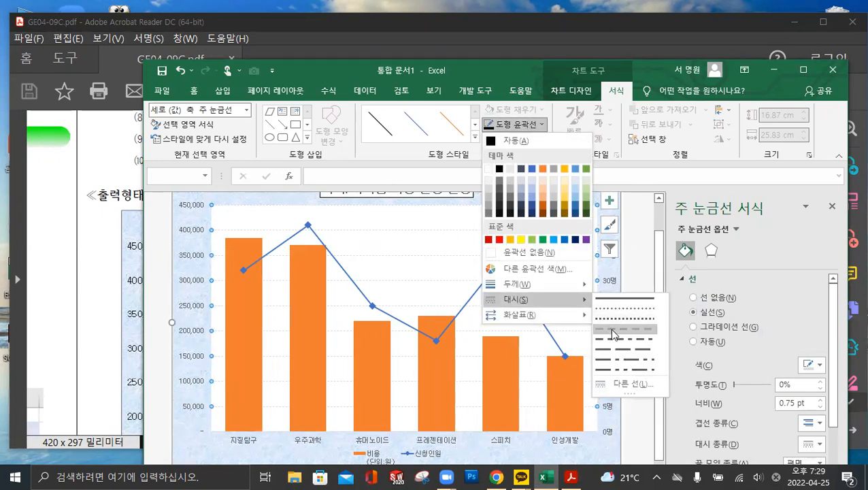
pyautogui.click(616, 329)
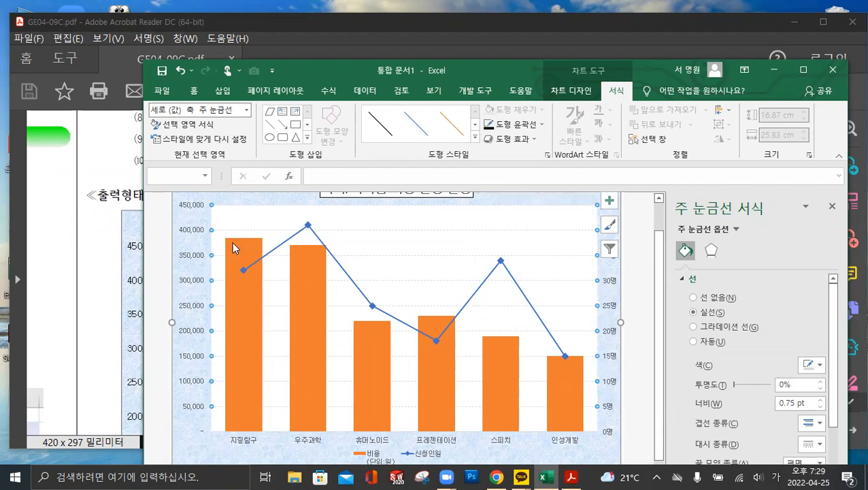
# - Add a data label at the outside end (바깥쪽 끝에) of only the 지질탐구 column in the 비용 series
pyautogui.click(241, 317)
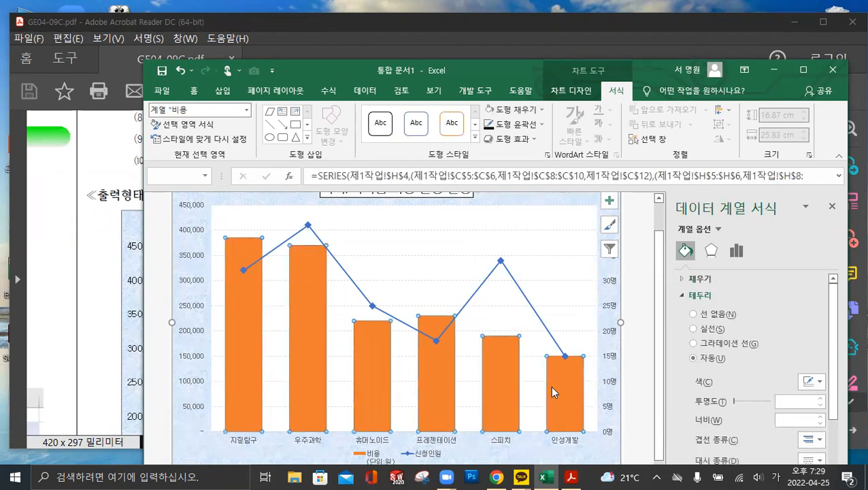
pyautogui.moveTo(244, 308)
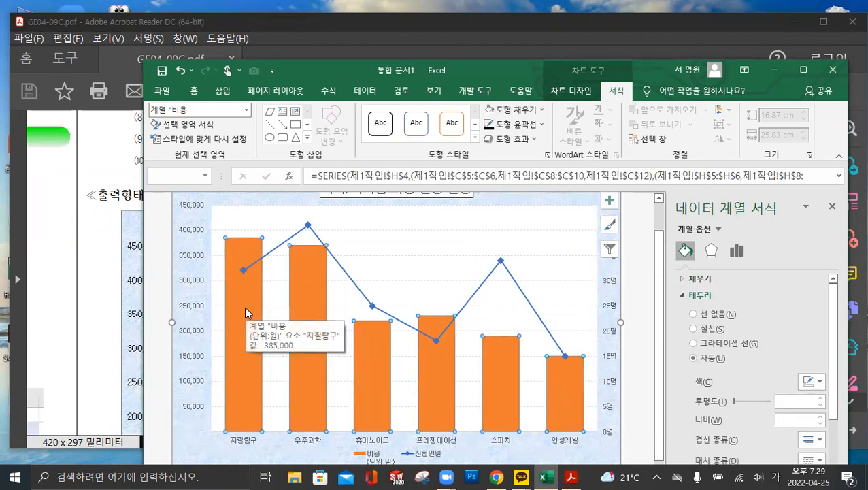
pyautogui.click(246, 312)
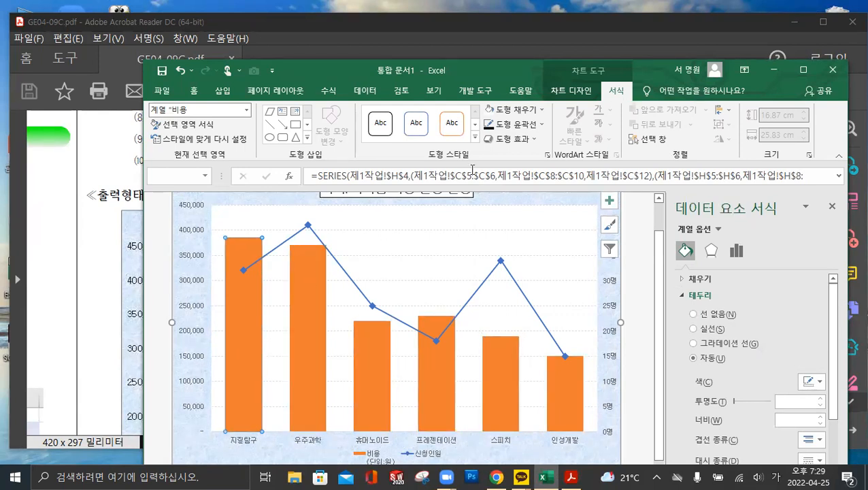
pyautogui.click(570, 91)
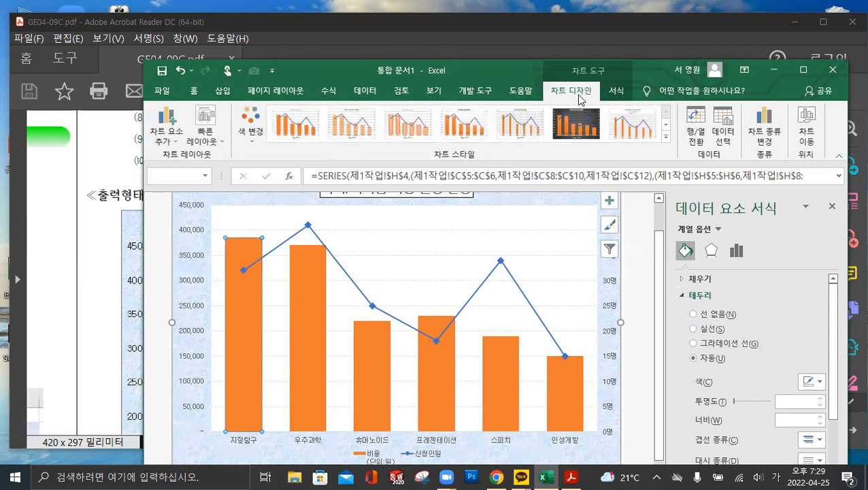
pyautogui.click(172, 142)
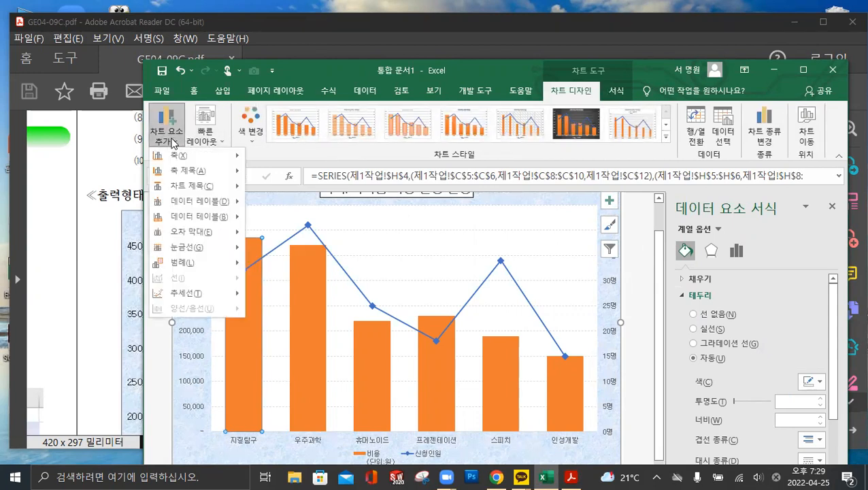
pyautogui.moveTo(199, 202)
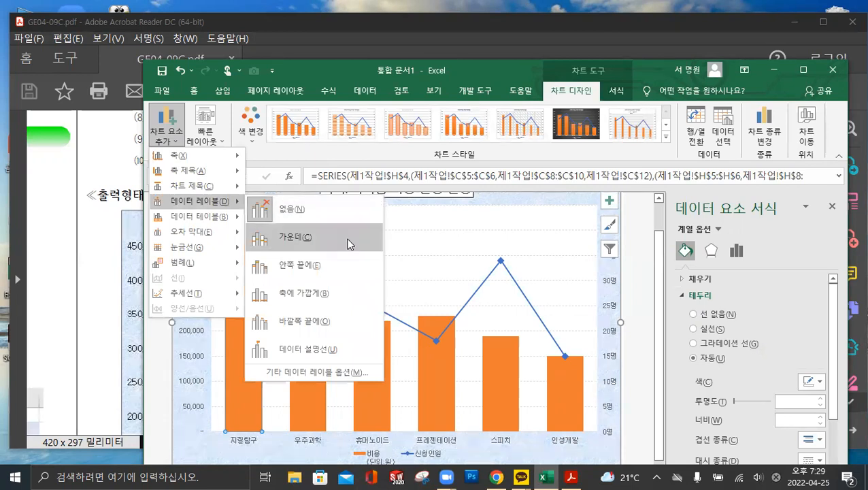
pyautogui.click(312, 322)
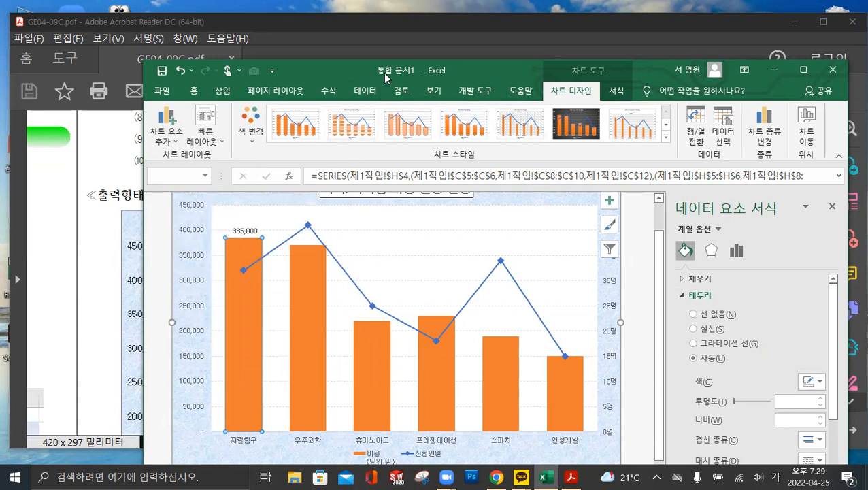
# - Place the Excel window beside the PDF's sample chart and change the major gridlines' outline colour to dark grey
pyautogui.moveTo(383, 72); pyautogui.dragTo(762, 58)
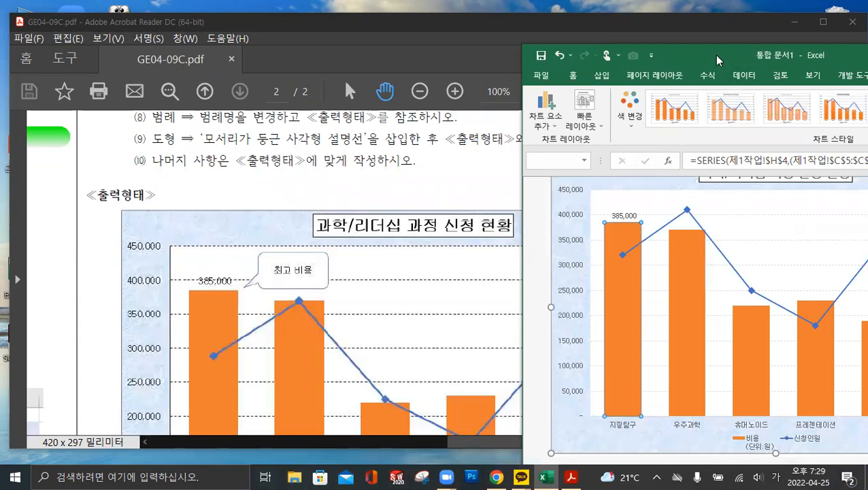
pyautogui.moveTo(712, 60); pyautogui.dragTo(545, 62)
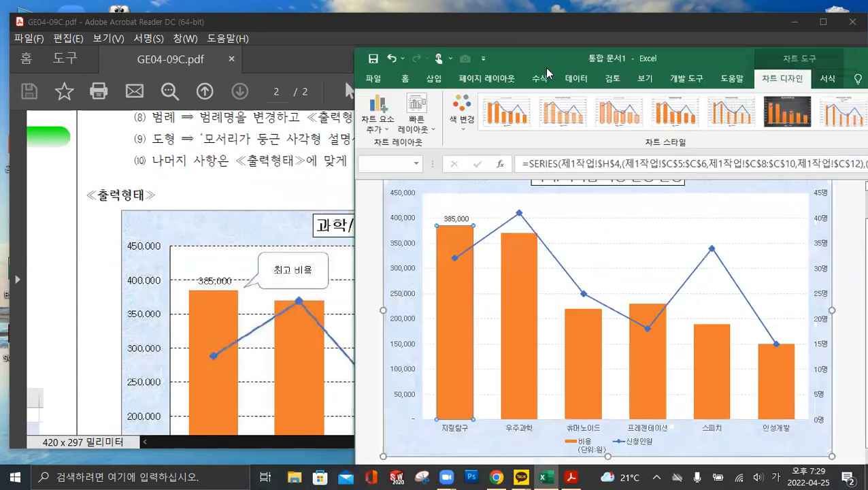
pyautogui.click(612, 219)
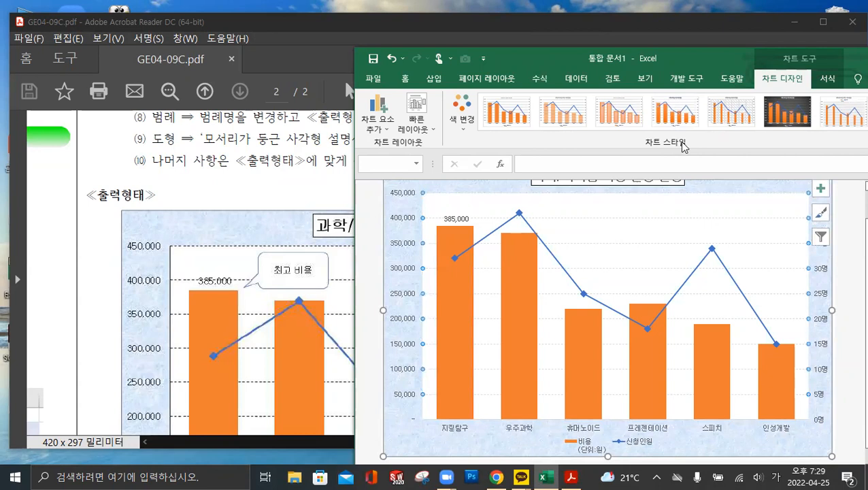
pyautogui.click(827, 81)
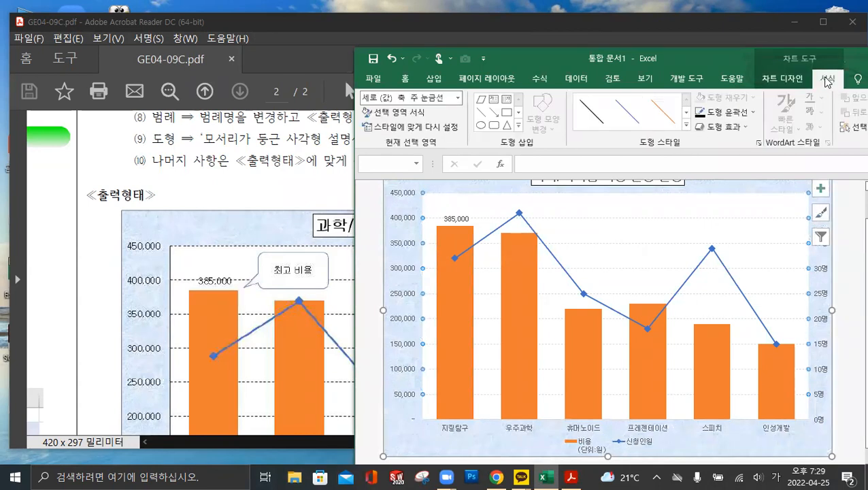
pyautogui.click(744, 113)
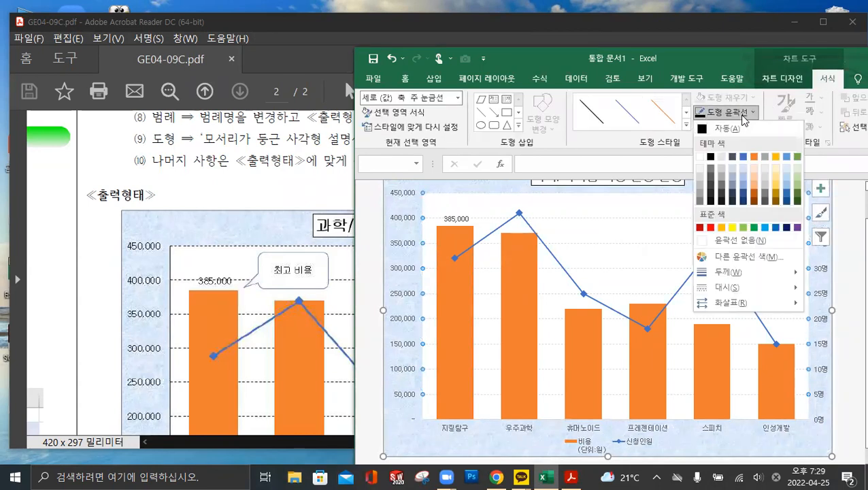
pyautogui.click(711, 178)
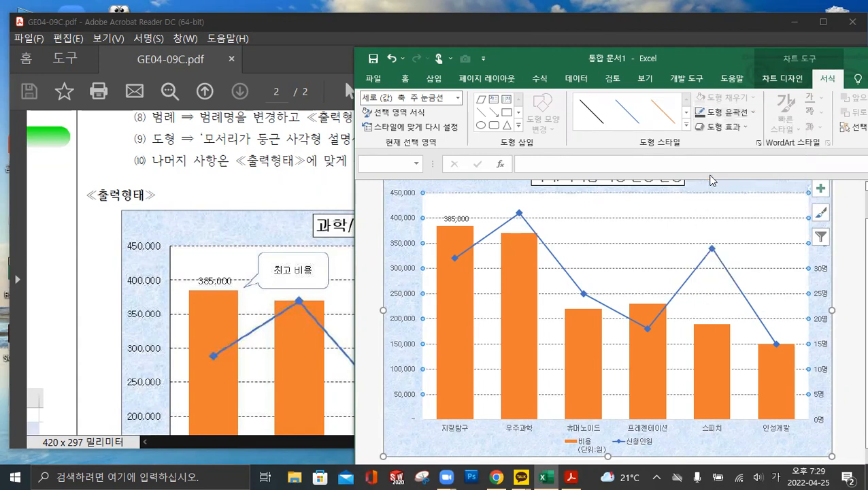
# - Apply a dark grey outline to the primary vertical axis, the horizontal category axis and the secondary vertical axis
pyautogui.click(403, 248)
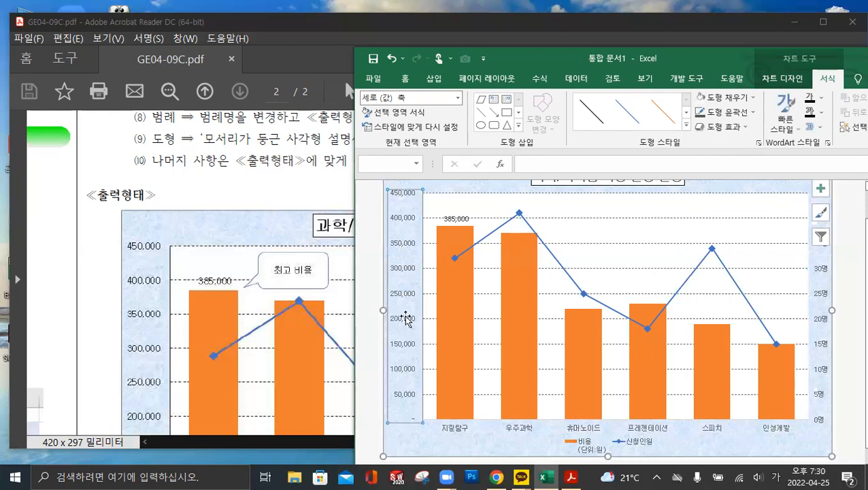
pyautogui.click(730, 113)
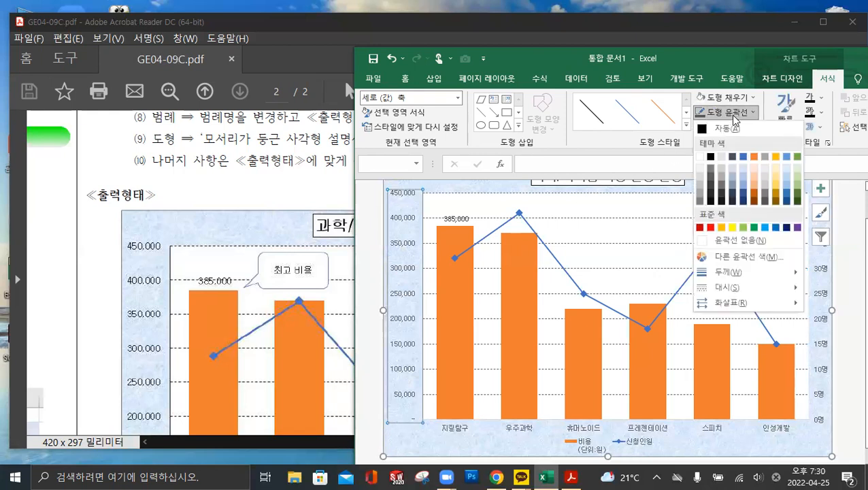
pyautogui.click(710, 177)
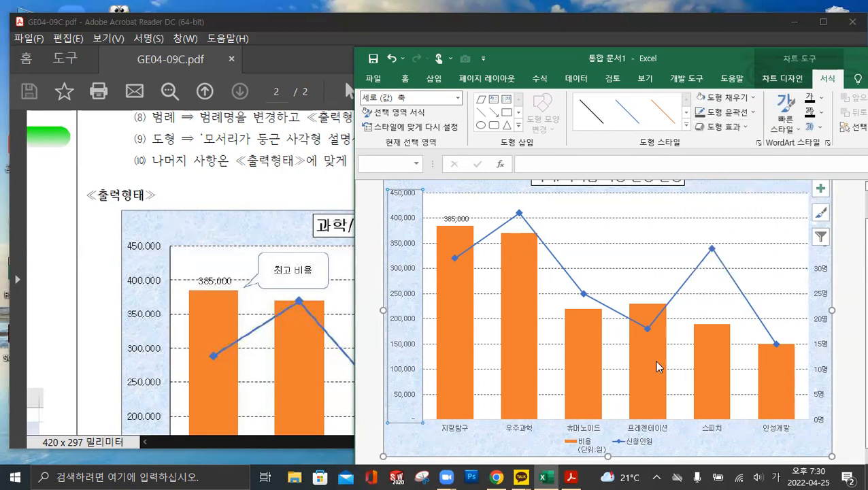
pyautogui.click(522, 429)
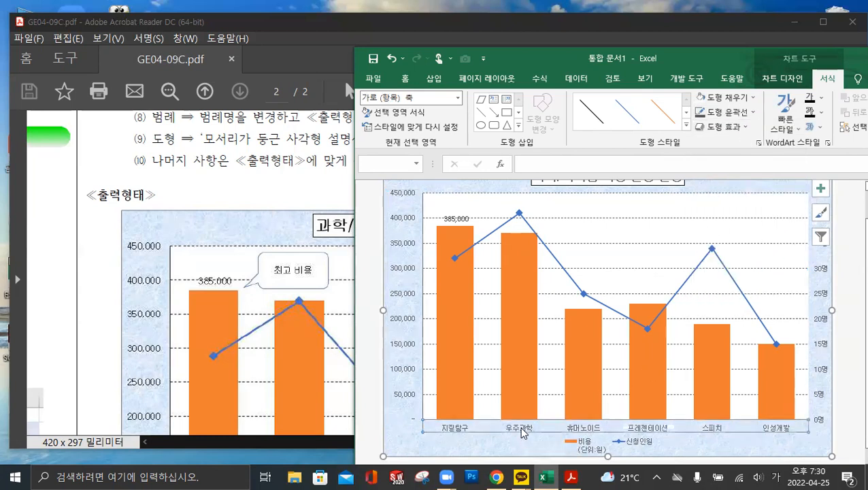
pyautogui.click(728, 112)
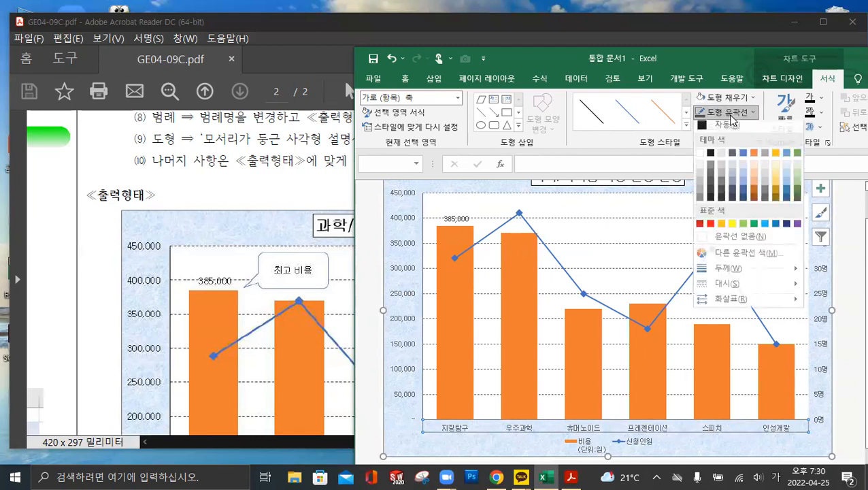
pyautogui.click(711, 178)
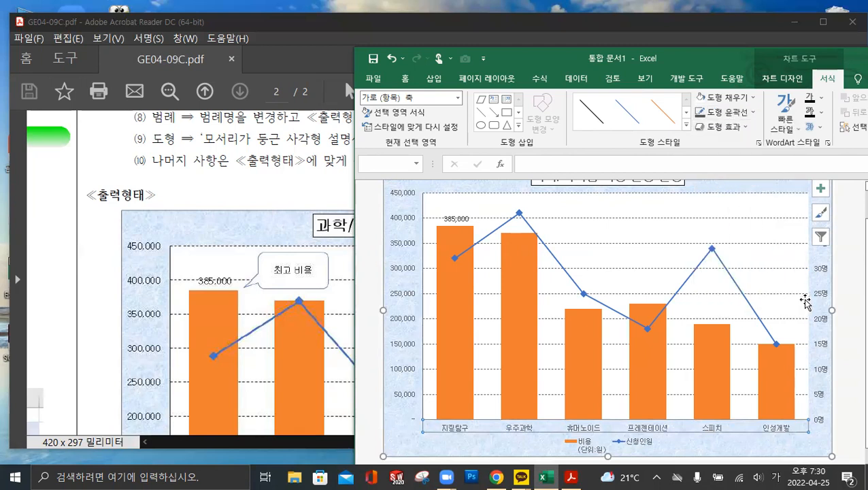
pyautogui.click(820, 294)
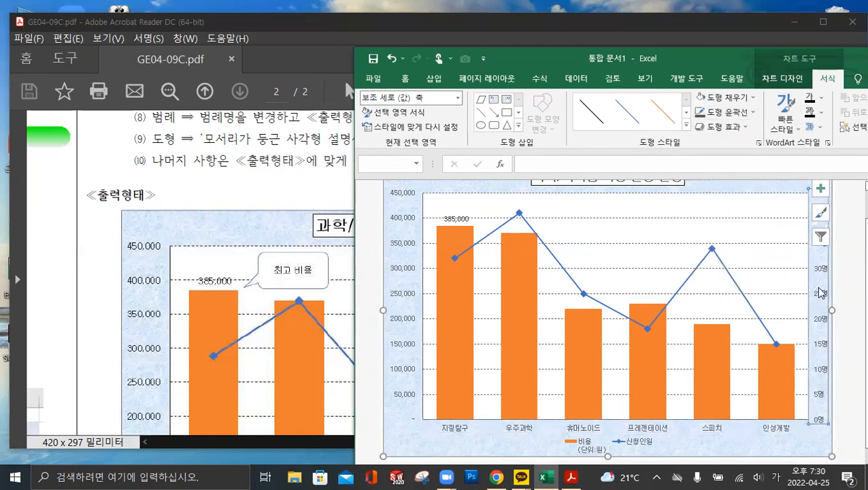
pyautogui.click(741, 113)
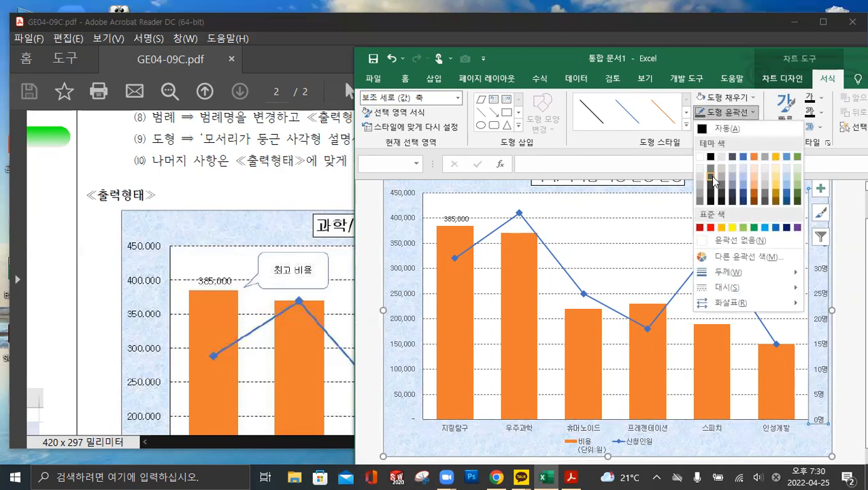
pyautogui.click(710, 175)
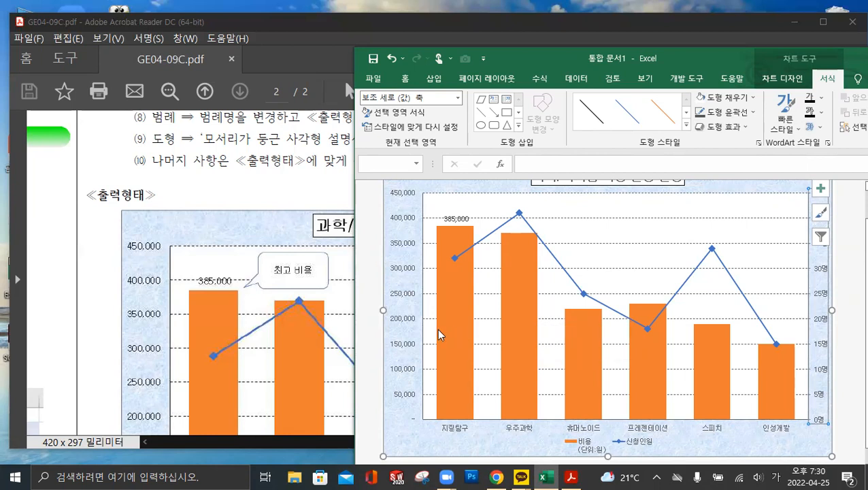
# - Check the legend in the PDF's ≪출력형태≫ sample chart, then open the data source selection for the Excel chart's legend
pyautogui.click(274, 200)
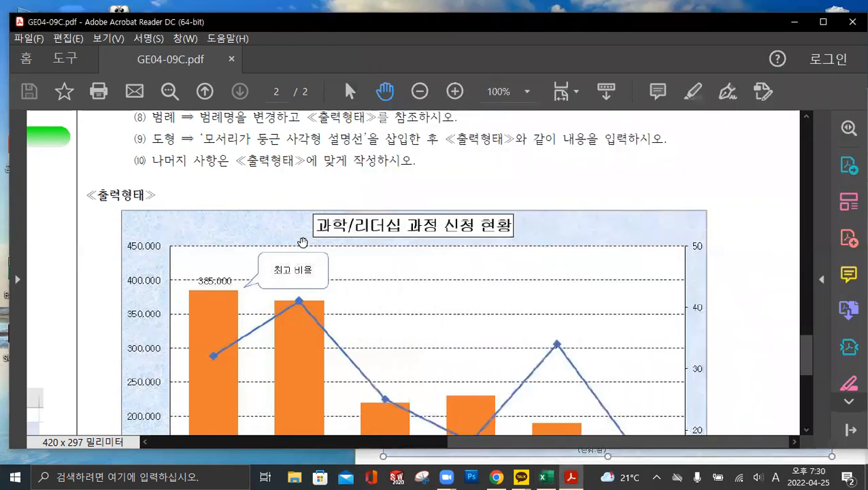
pyautogui.scroll(-6, 334, 187)
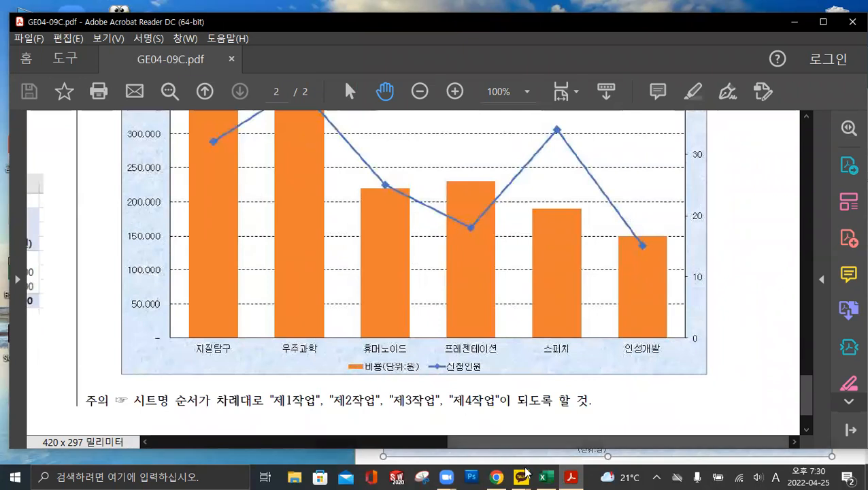
pyautogui.click(542, 476)
pyautogui.scroll(-1, 496, 301)
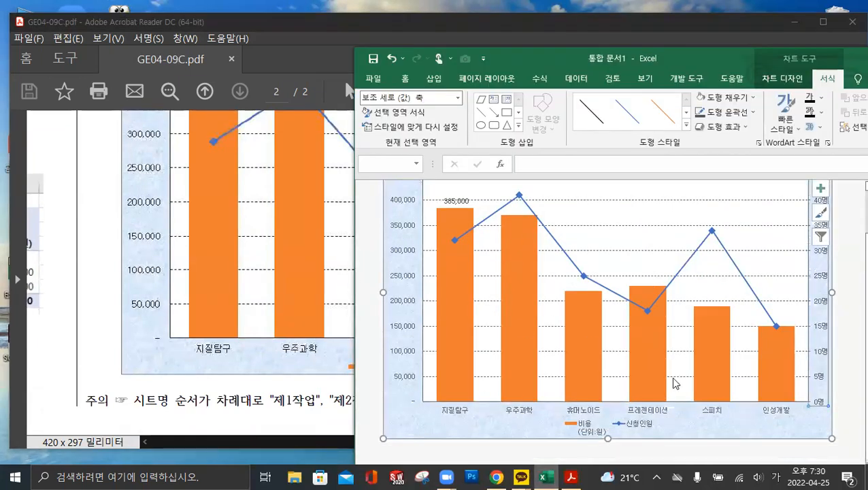
pyautogui.rightClick(586, 431)
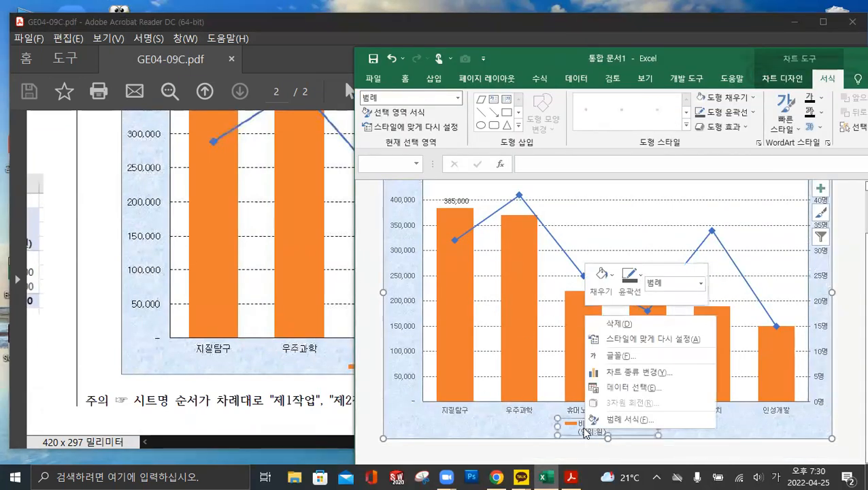
pyautogui.click(637, 390)
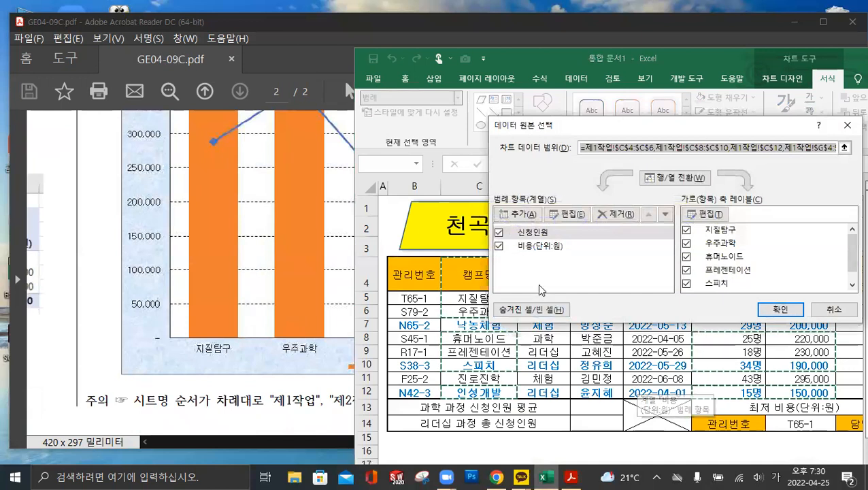
# - Rename the cost series as the single-line text 비용(단위:원) and apply the data source change
pyautogui.click(544, 245)
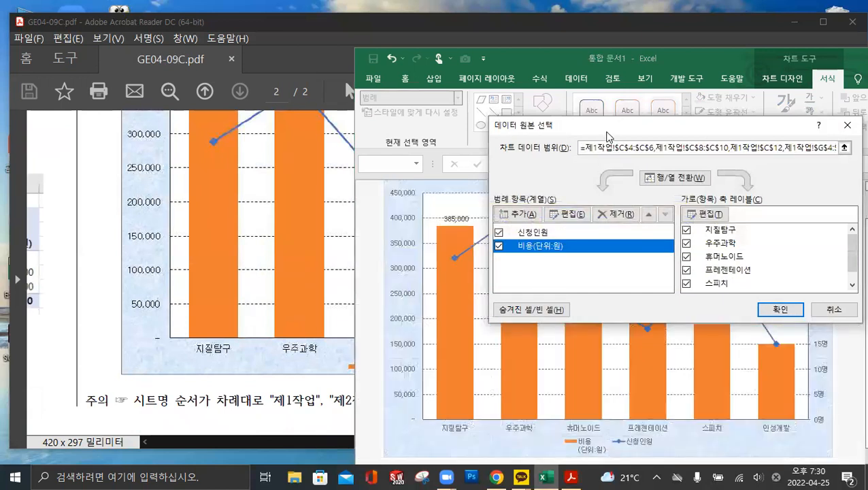
pyautogui.click(573, 216)
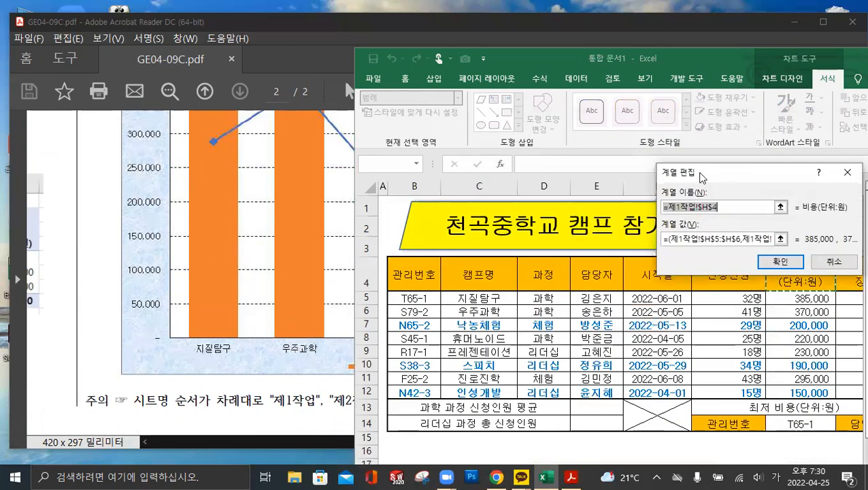
pyautogui.moveTo(701, 176); pyautogui.dragTo(460, 172)
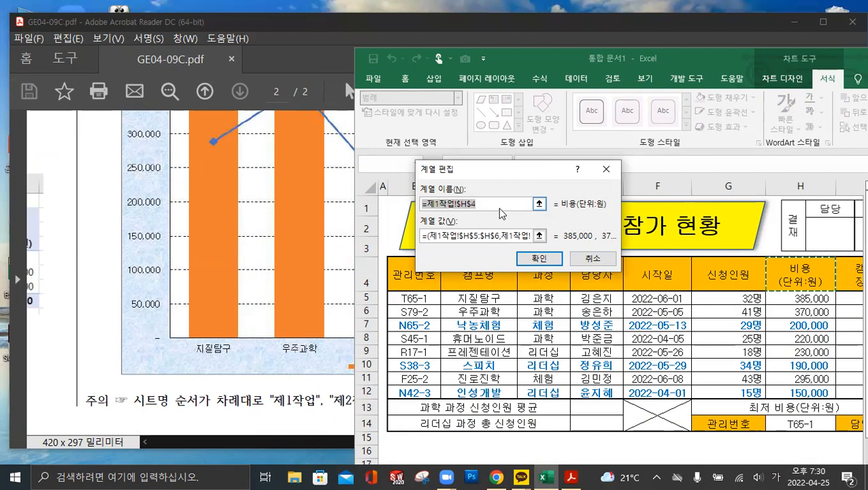
pyautogui.write('비용')
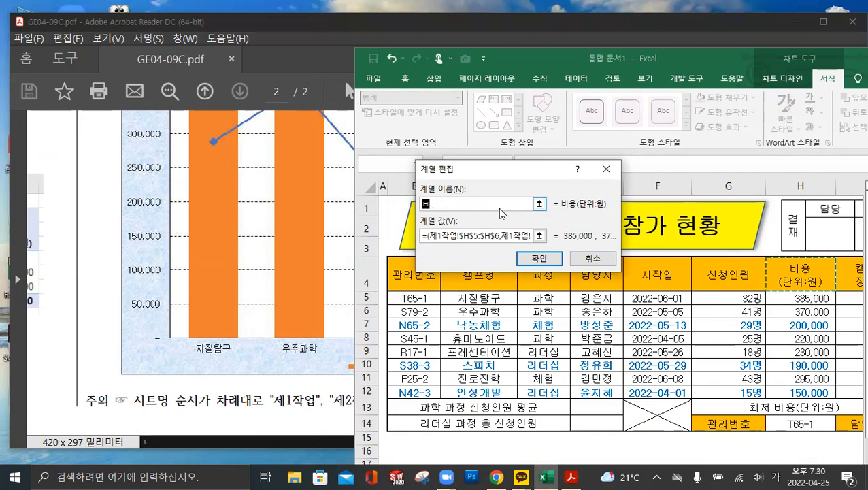
pyautogui.write('(단')
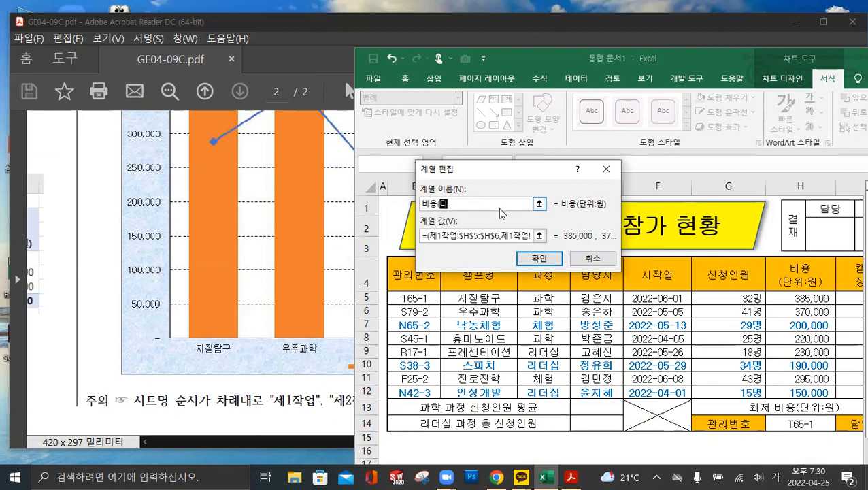
pyautogui.write('위:원)')
pyautogui.click(536, 258)
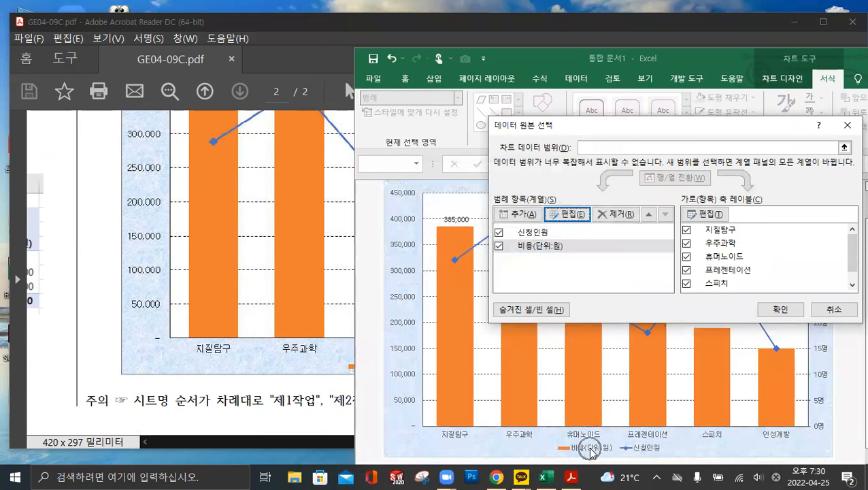
pyautogui.click(780, 309)
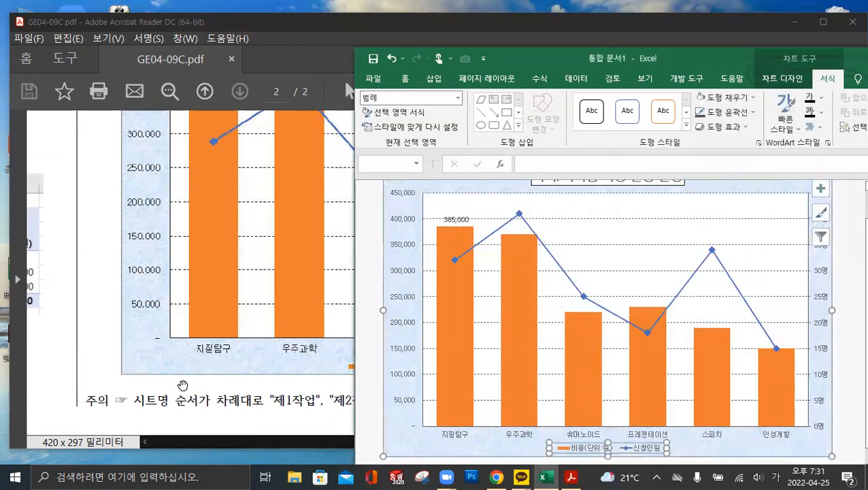
# - Move the Excel window aside and check the secondary vertical axis scale in the PDF's sample chart
pyautogui.scroll(3, 171, 309)
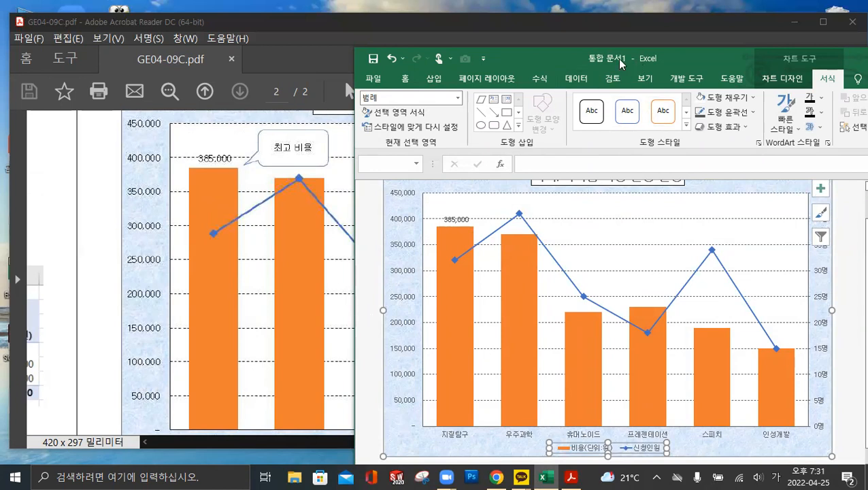
pyautogui.moveTo(617, 59); pyautogui.dragTo(183, 36)
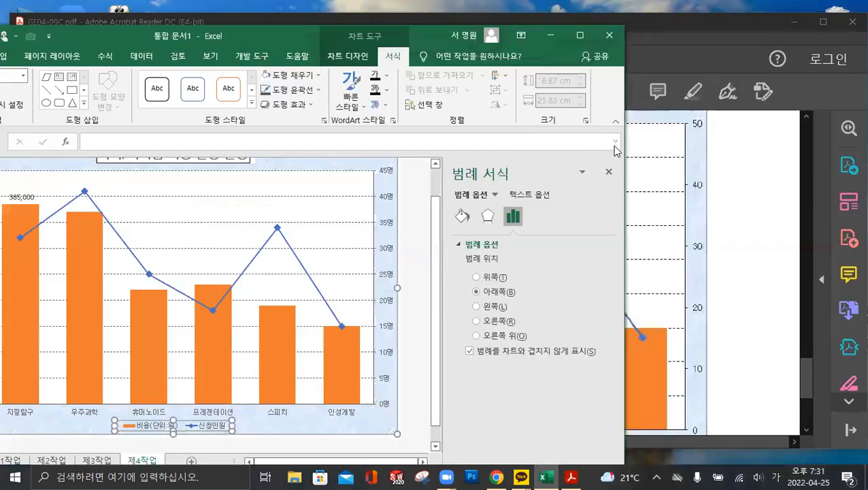
pyautogui.scroll(-1, 698, 193)
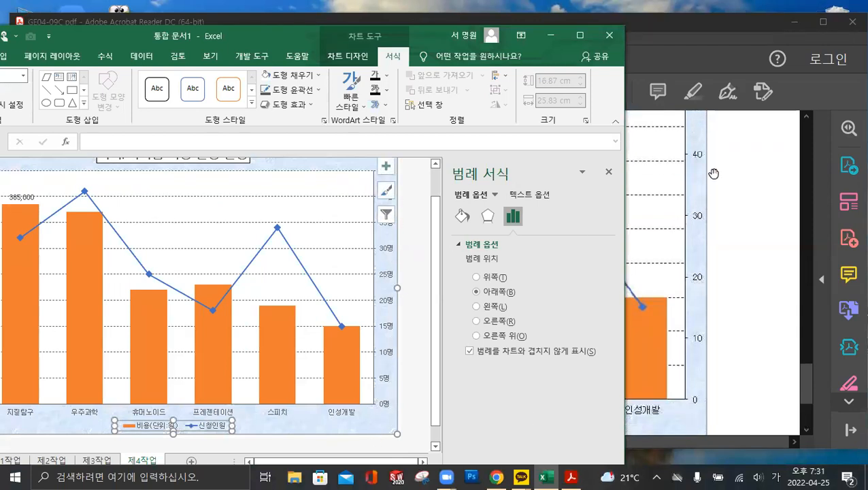
pyautogui.scroll(2, 705, 172)
pyautogui.scroll(-1, 707, 172)
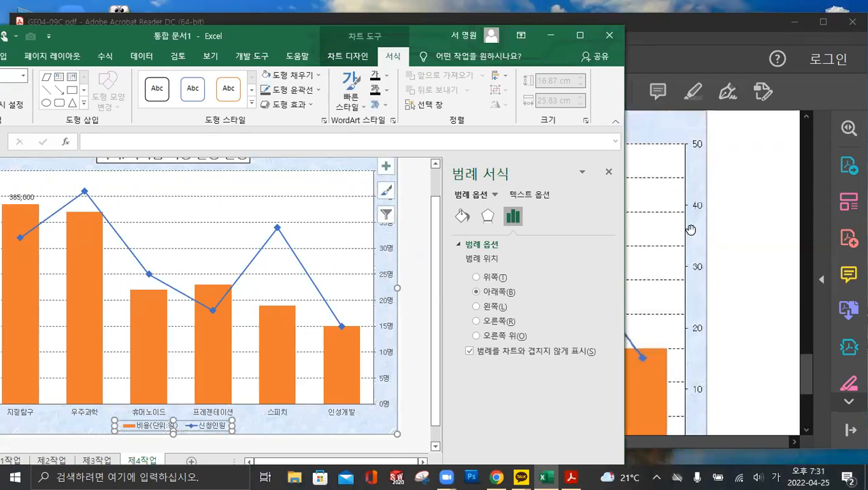
# - Set the secondary vertical axis maximum to 50 and its major unit to 10
pyautogui.click(386, 275)
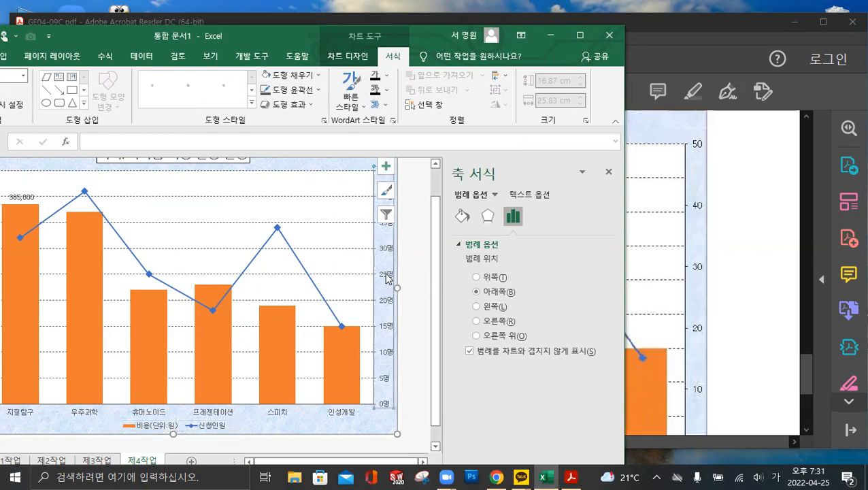
pyautogui.rightClick(385, 275)
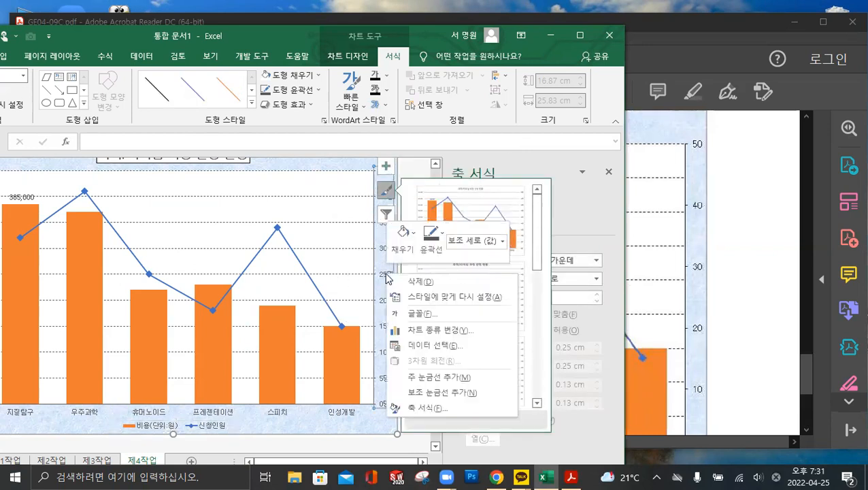
pyautogui.click(428, 408)
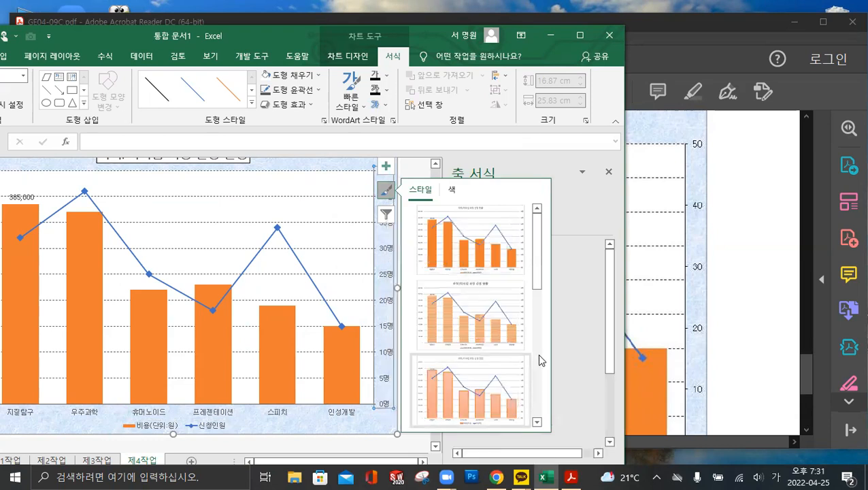
pyautogui.click(390, 191)
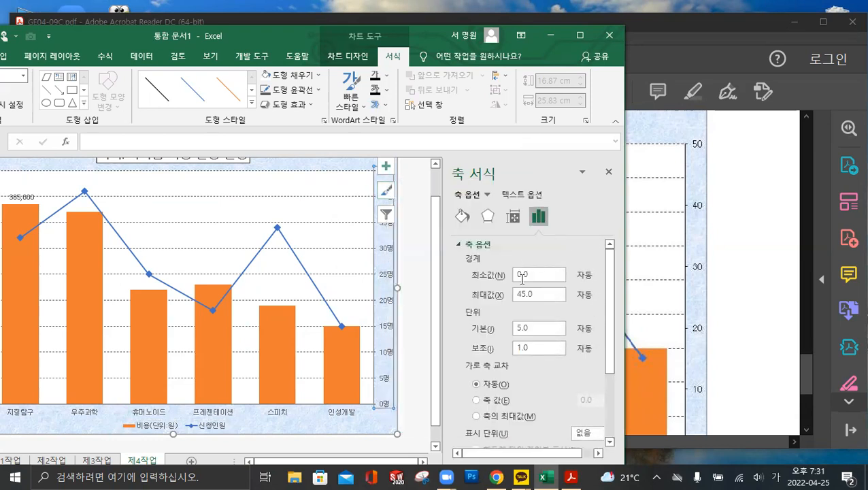
pyautogui.moveTo(545, 294); pyautogui.dragTo(494, 299)
pyautogui.write('50')
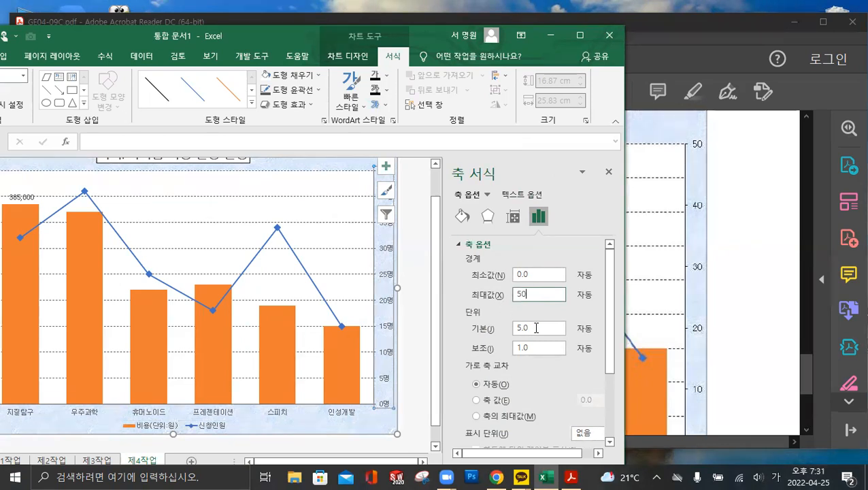
pyautogui.doubleClick(535, 328)
pyautogui.write('10')
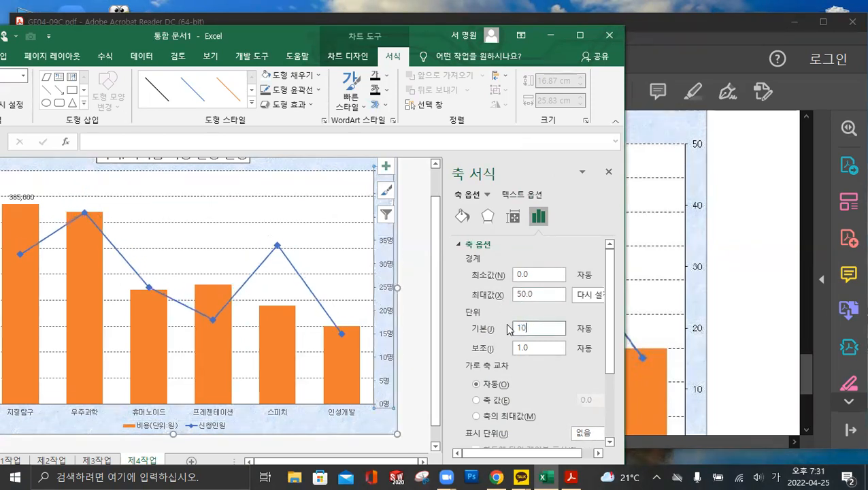
pyautogui.press('Return')
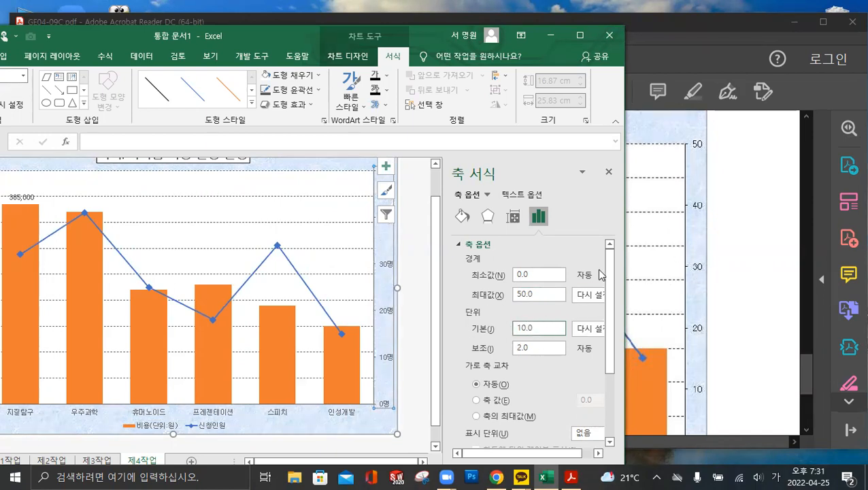
# - Remove the 명 unit from the secondary vertical axis labels by adding the custom number format code 0, and close the axis formatting
pyautogui.moveTo(612, 272); pyautogui.dragTo(612, 335)
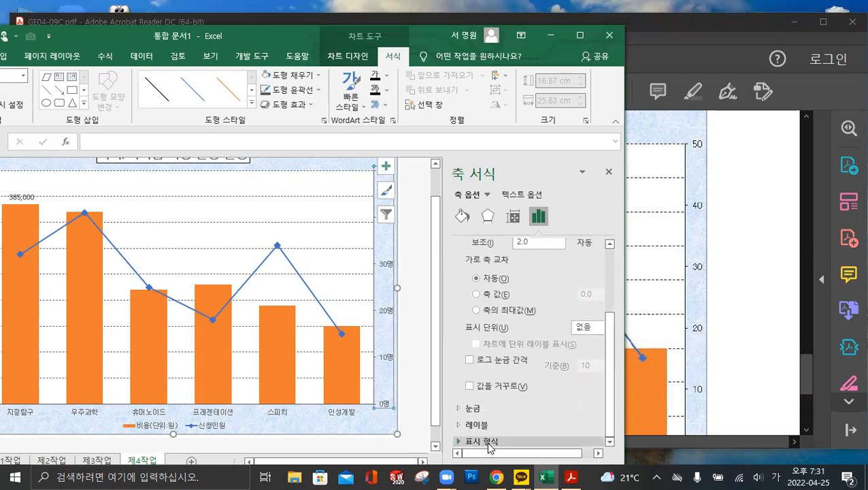
pyautogui.click(481, 440)
pyautogui.scroll(-3, 546, 380)
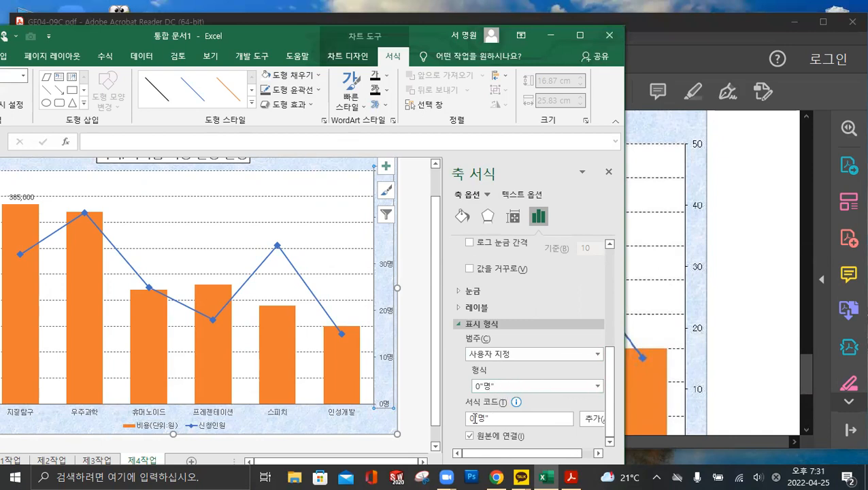
pyautogui.click(597, 387)
pyautogui.click(506, 387)
pyautogui.click(485, 387)
pyautogui.click(489, 390)
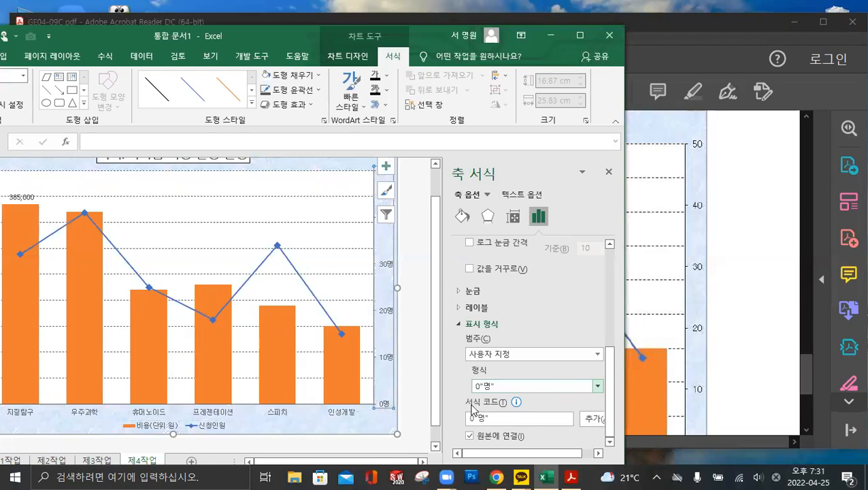
pyautogui.click(475, 418)
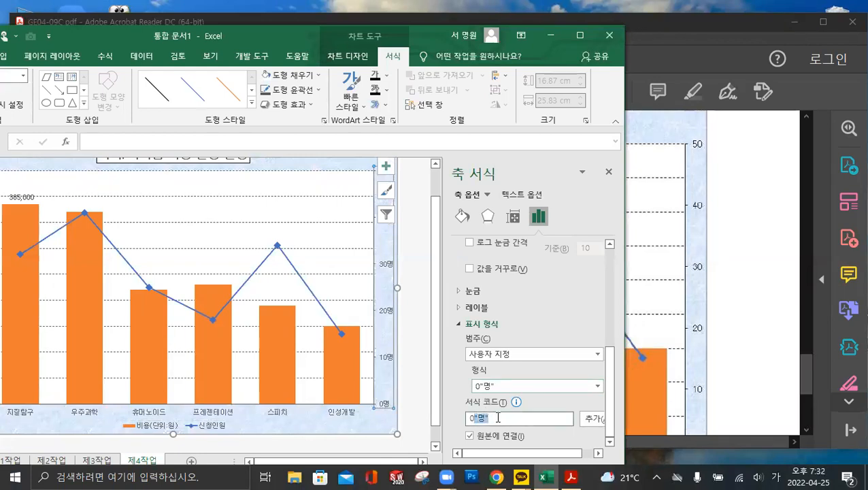
pyautogui.press('BackSpace')
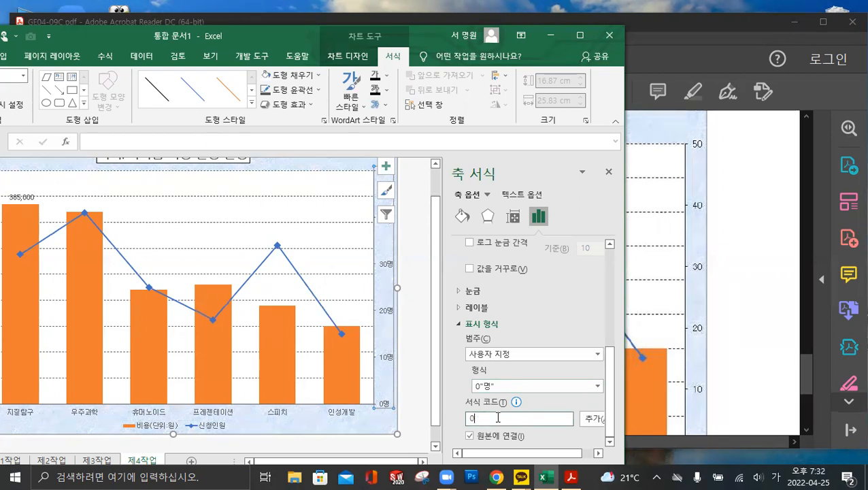
pyautogui.click(594, 419)
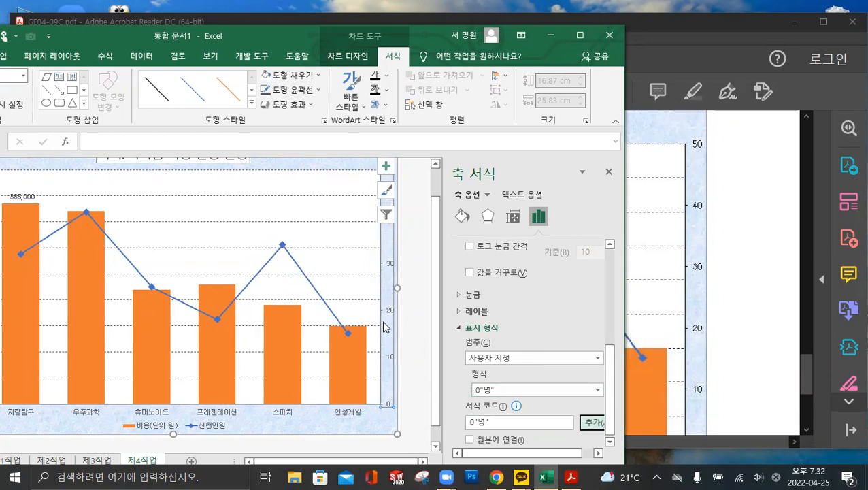
pyautogui.click(608, 172)
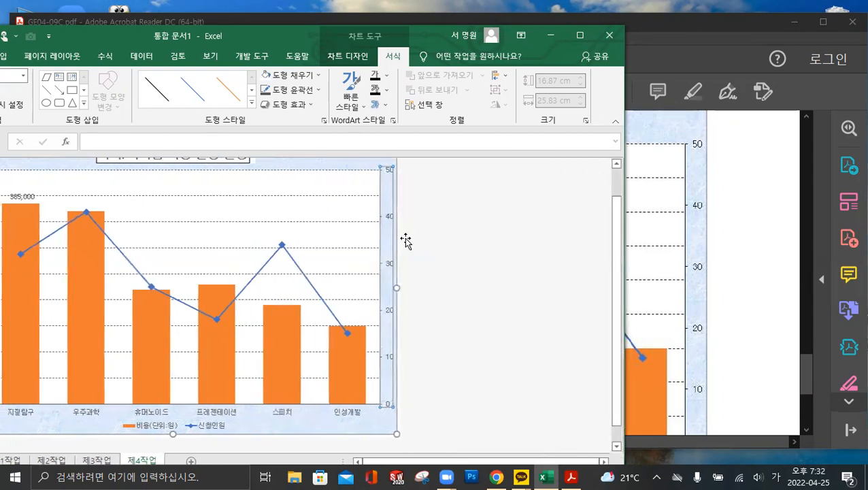
# - Compare the chart with the PDF's sample including its 최고 비용 callout, then reposition the Excel window to show the whole chart width
pyautogui.click(400, 165)
pyautogui.scroll(-3, 719, 286)
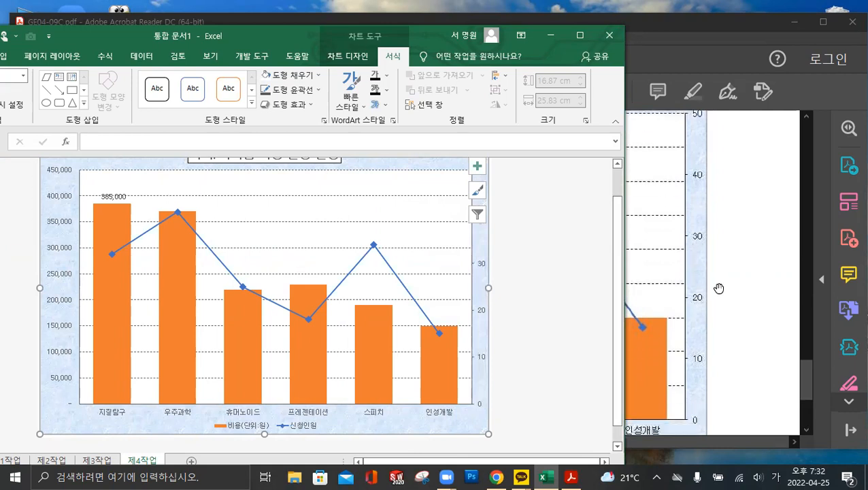
pyautogui.click(701, 320)
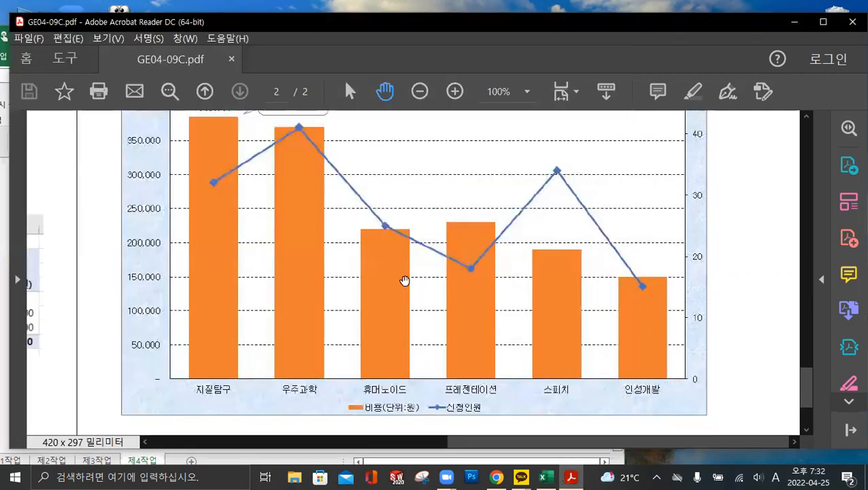
pyautogui.scroll(3, 358, 277)
pyautogui.scroll(1, 277, 146)
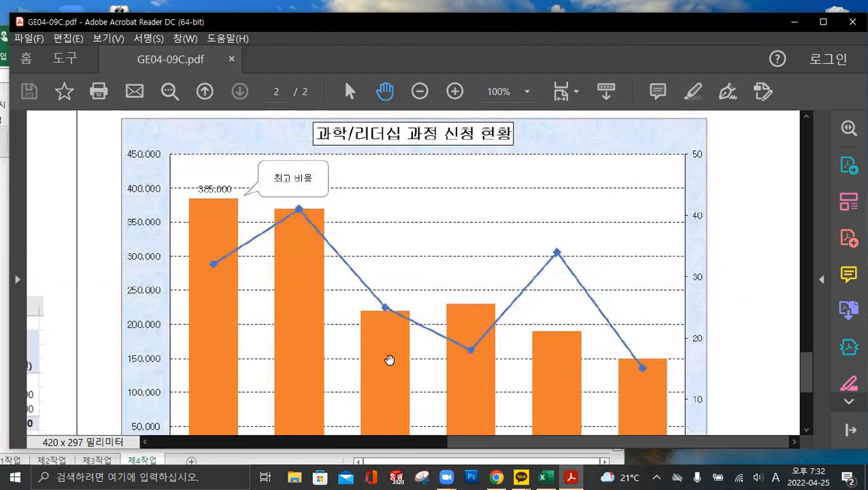
pyautogui.click(547, 476)
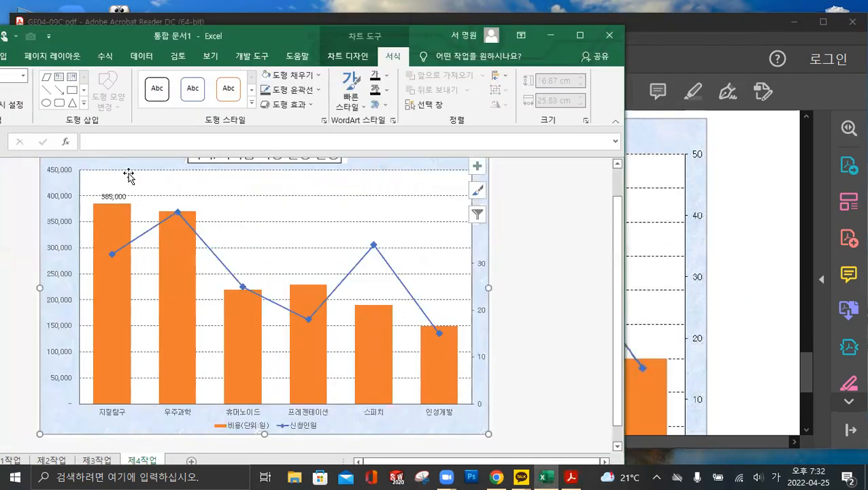
pyautogui.moveTo(246, 31); pyautogui.dragTo(463, 34)
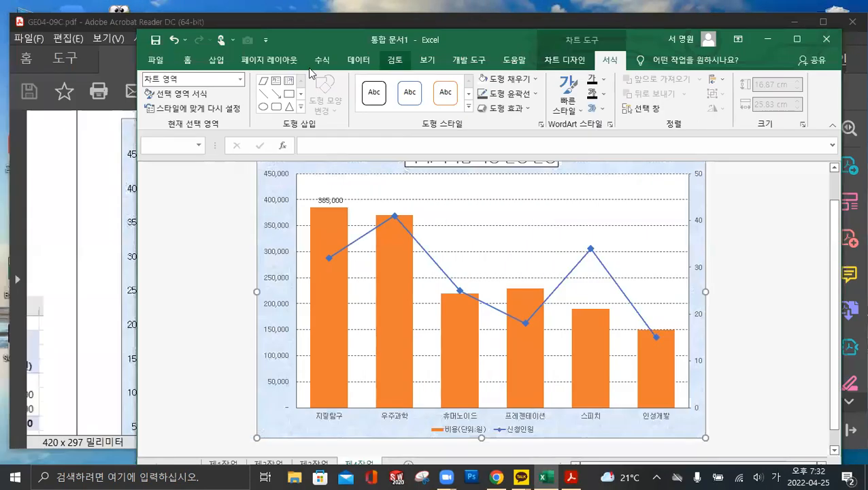
# - Insert a rounded rectangle speech bubble about 3.09 cm wide and 1.51 cm high above the 우주과학 column in the chart
pyautogui.click(218, 62)
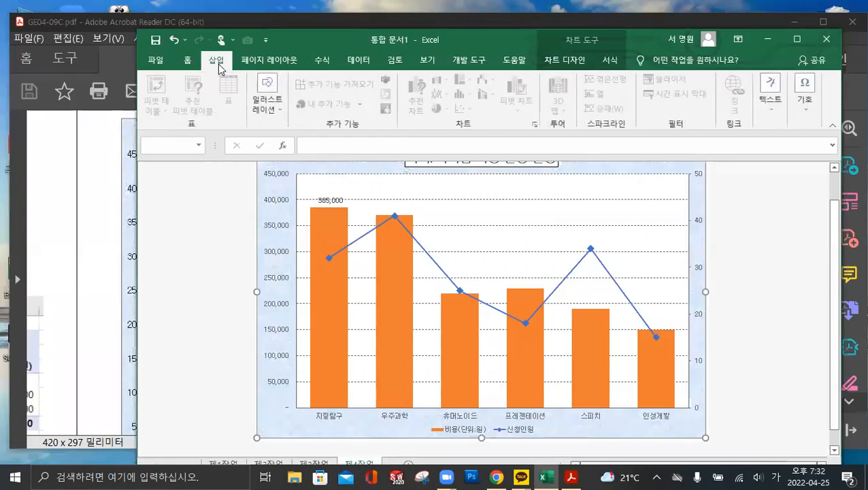
pyautogui.click(270, 109)
pyautogui.click(291, 147)
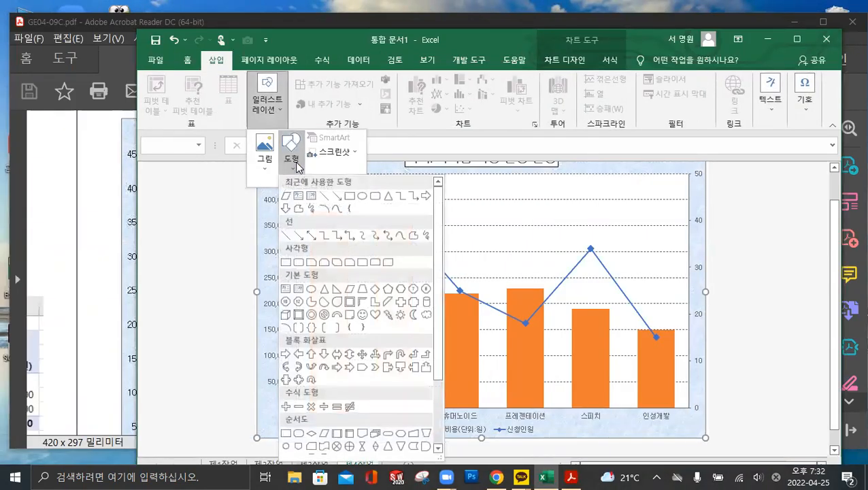
pyautogui.scroll(-3, 340, 405)
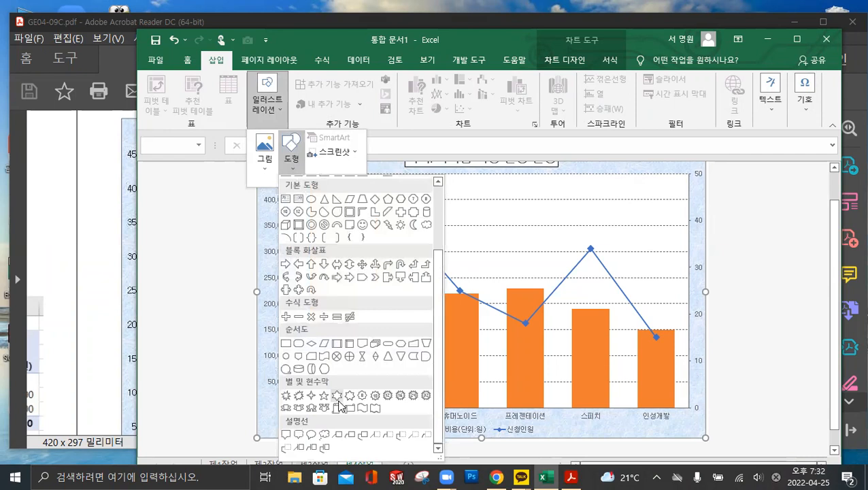
pyautogui.click(300, 439)
pyautogui.moveTo(357, 180); pyautogui.dragTo(410, 208)
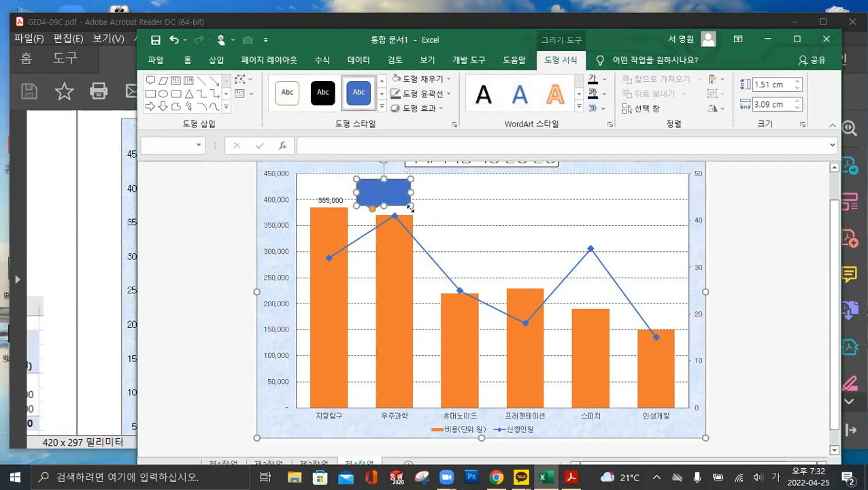
# - Set both the speech bubble's fill and its font color to automatic (자동)
pyautogui.click(430, 79)
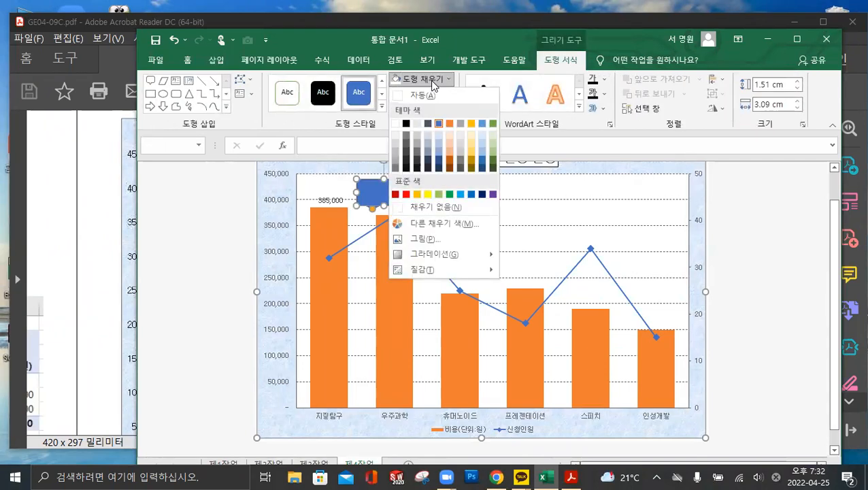
pyautogui.click(432, 96)
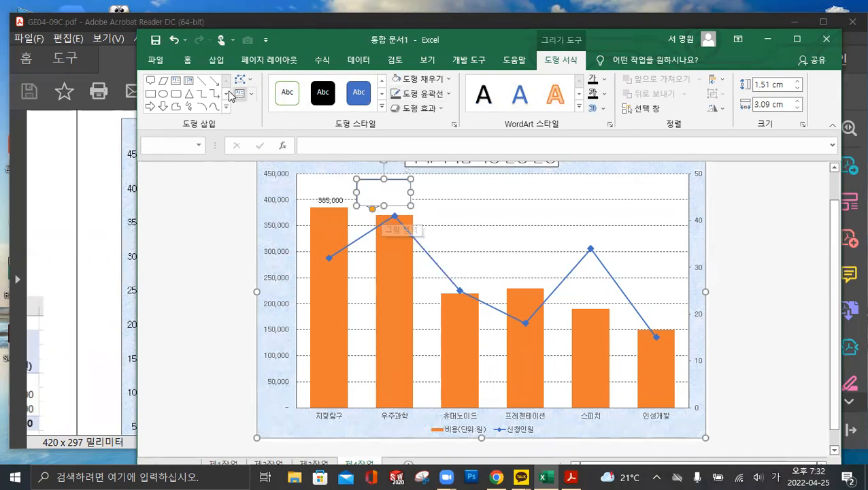
pyautogui.click(188, 61)
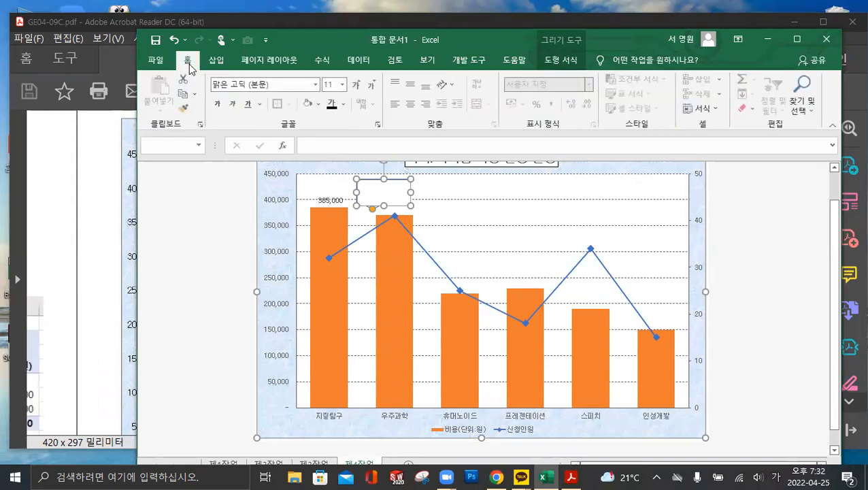
pyautogui.click(343, 104)
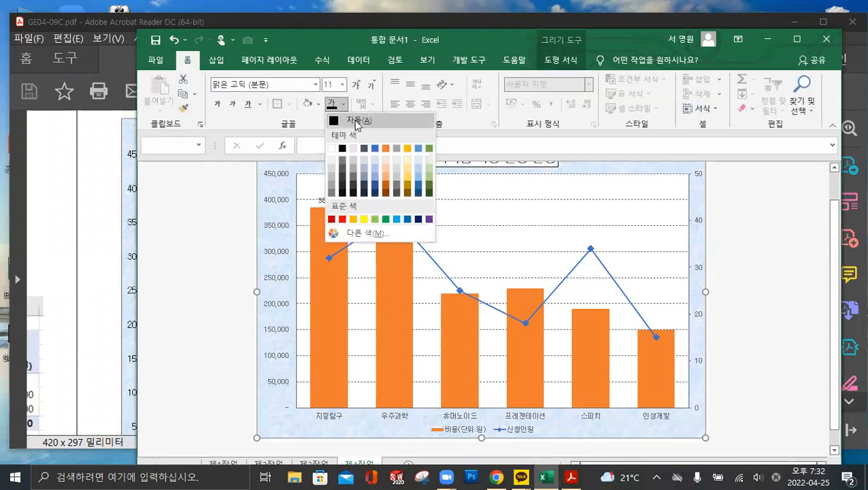
pyautogui.click(353, 119)
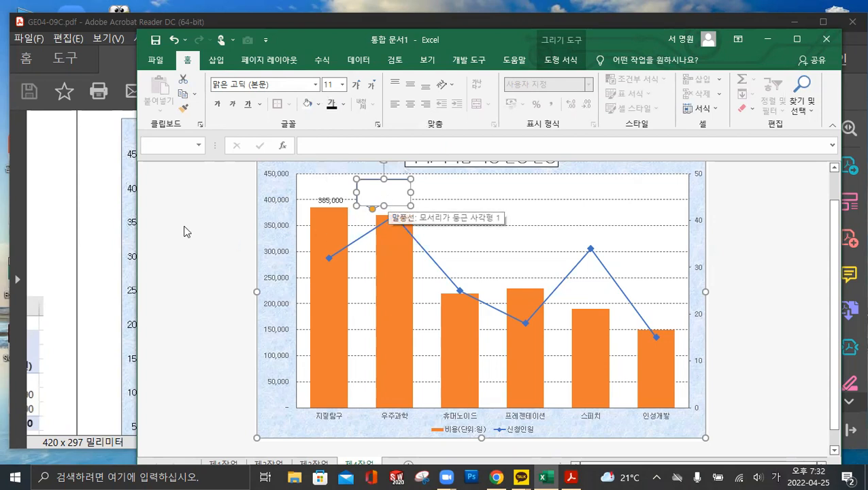
# - Check the callout wording in the PDF sample, enter 최고 비용 in the speech bubble, and center it vertically and horizontally
pyautogui.click(572, 476)
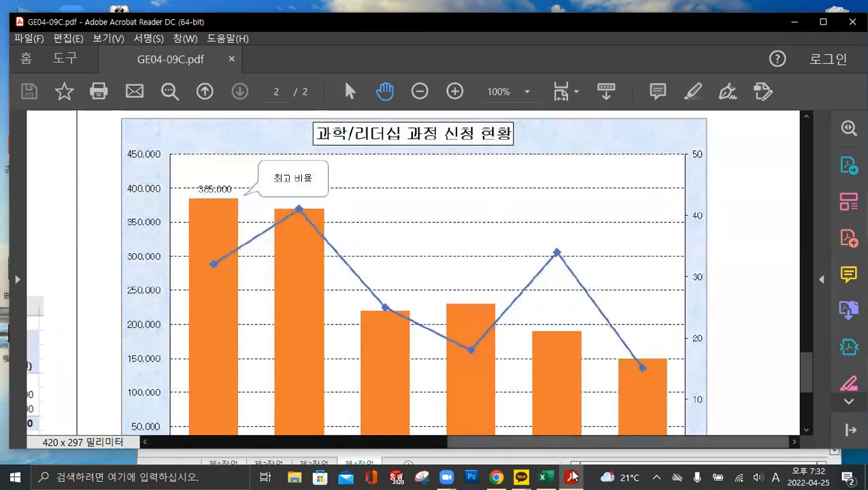
pyautogui.click(545, 476)
pyautogui.write('ㅊ')
pyautogui.write('최고 비용')
pyautogui.click(410, 83)
pyautogui.click(410, 103)
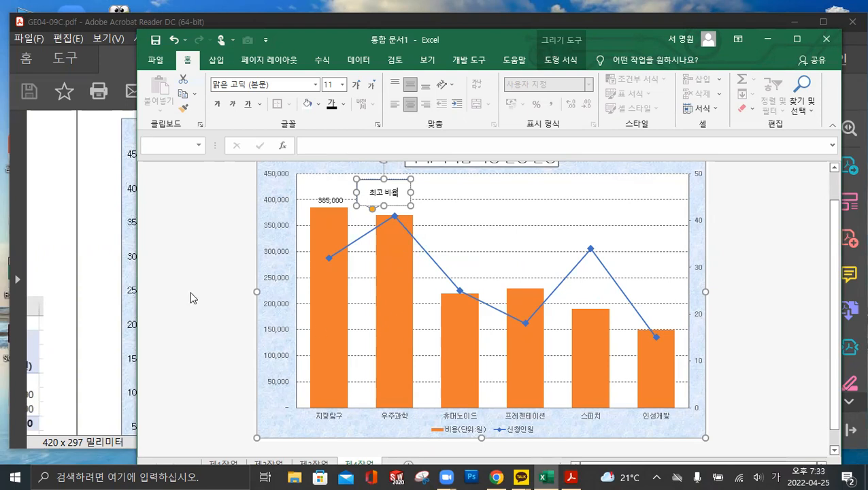
# - Check the callout in the PDF sample and point the speech bubble's tail at the 385,000 data label
pyautogui.click(101, 270)
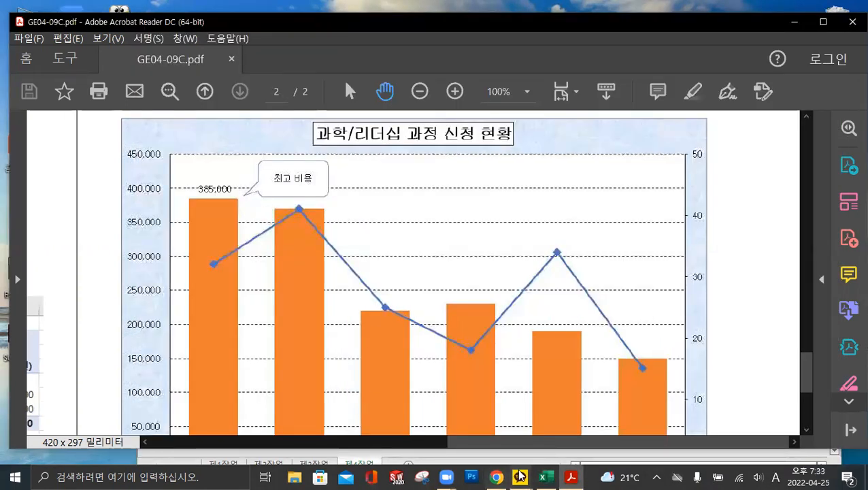
pyautogui.click(545, 477)
pyautogui.moveTo(371, 211); pyautogui.dragTo(345, 208)
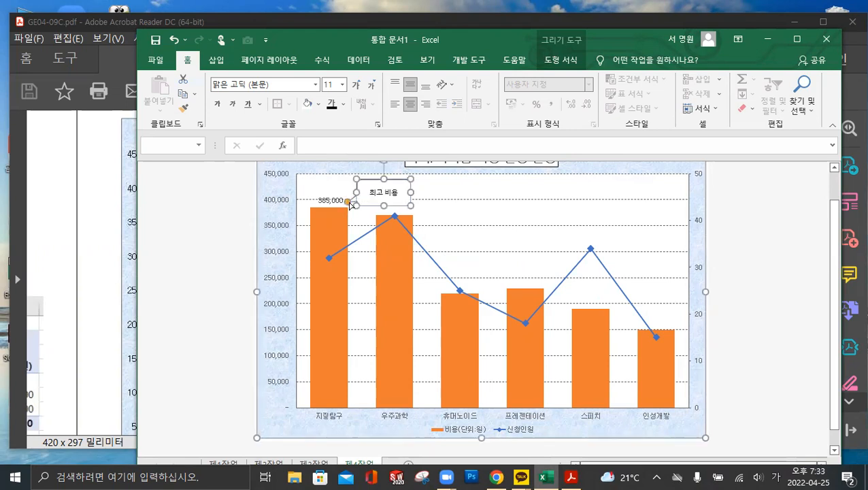
pyautogui.click(420, 213)
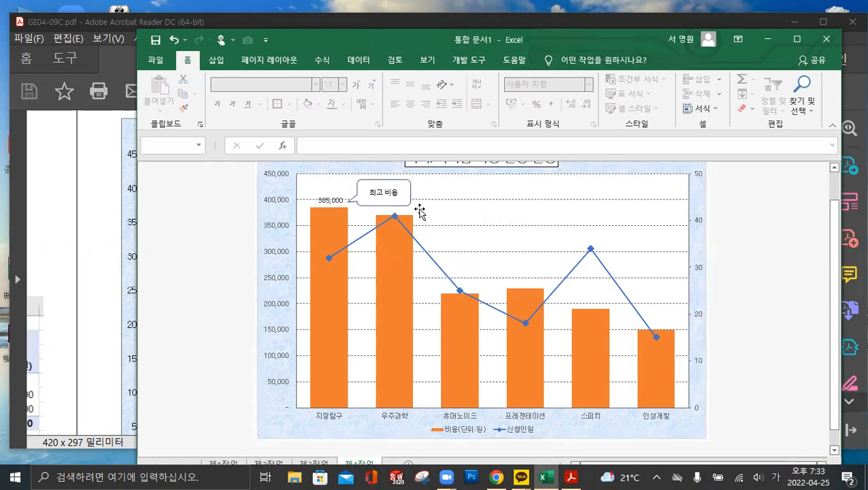
pyautogui.scroll(1, 587, 228)
pyautogui.scroll(-1, 604, 194)
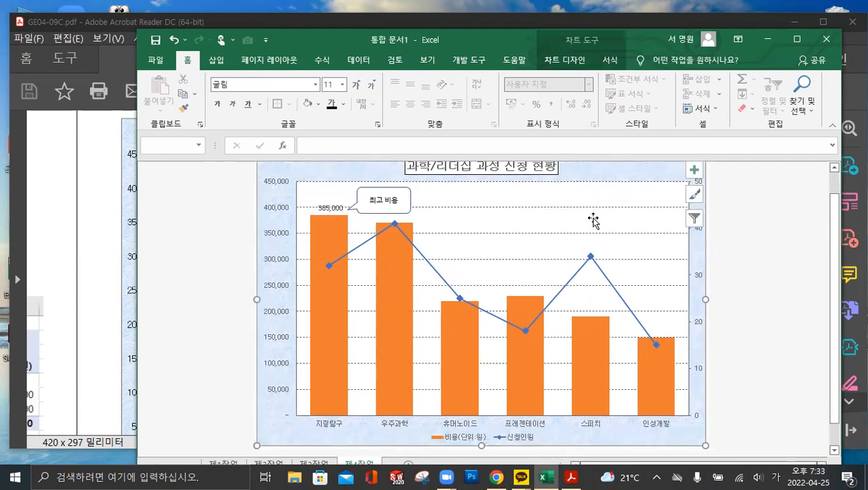
# - Switch to the 제1작업 sheet, select cell I5, and look up the function conditions for items (1) to (6) in the PDF
pyautogui.moveTo(301, 40); pyautogui.dragTo(298, 26)
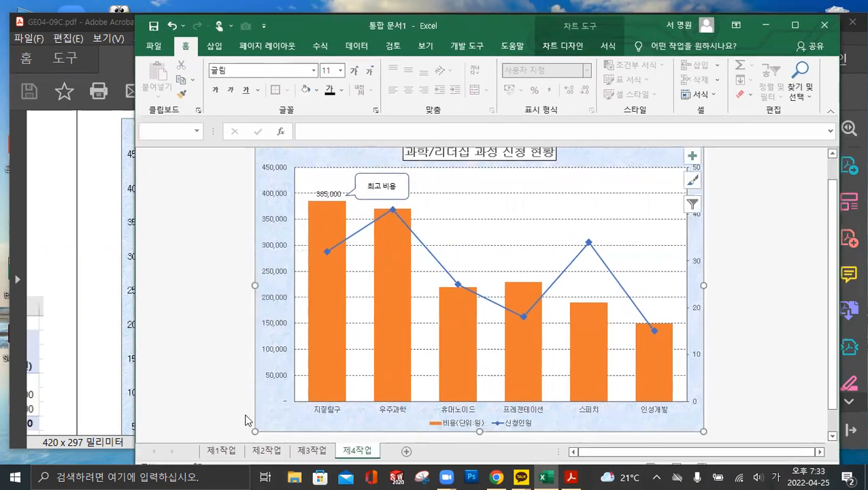
pyautogui.click(222, 450)
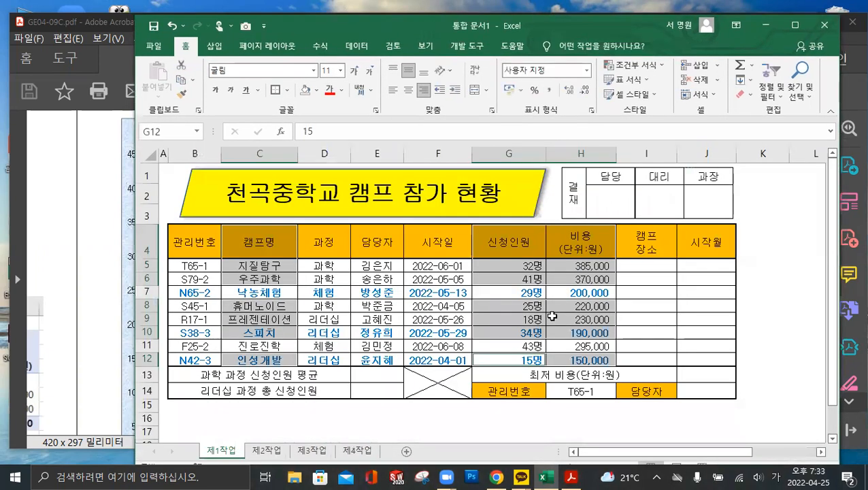
pyautogui.click(665, 268)
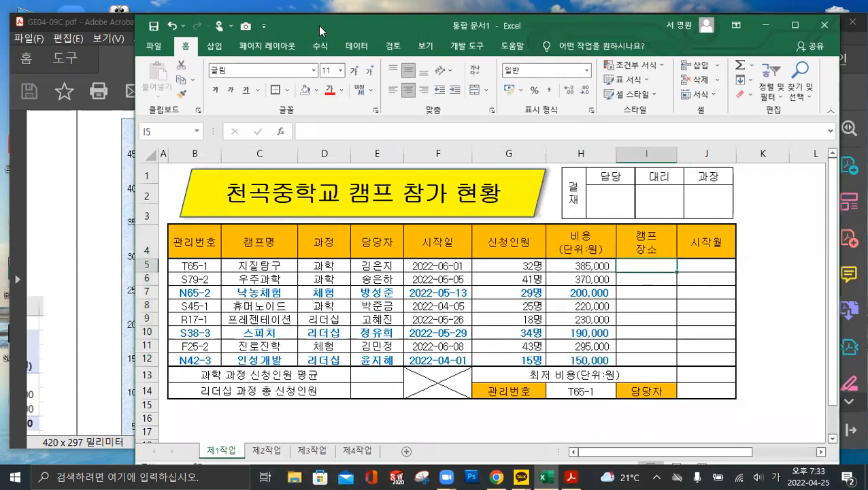
pyautogui.moveTo(321, 32); pyautogui.dragTo(394, 265)
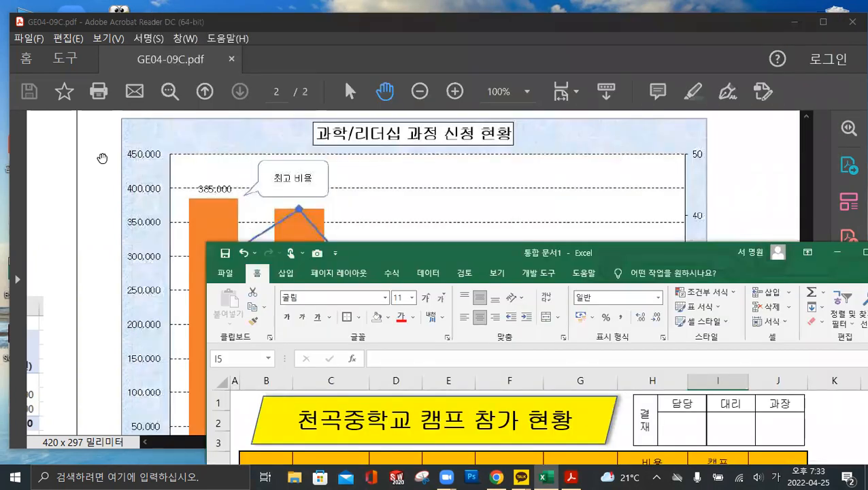
pyautogui.click(103, 156)
pyautogui.scroll(3, 207, 198)
pyautogui.scroll(15, 207, 197)
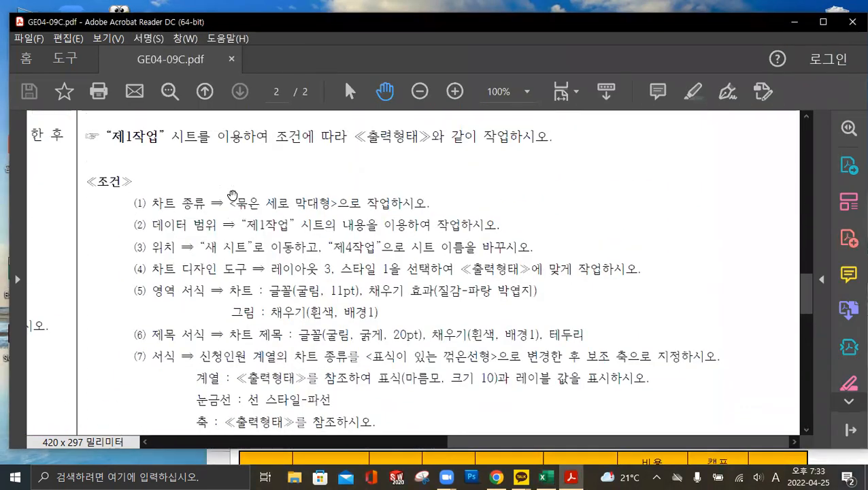
pyautogui.scroll(-2, 234, 194)
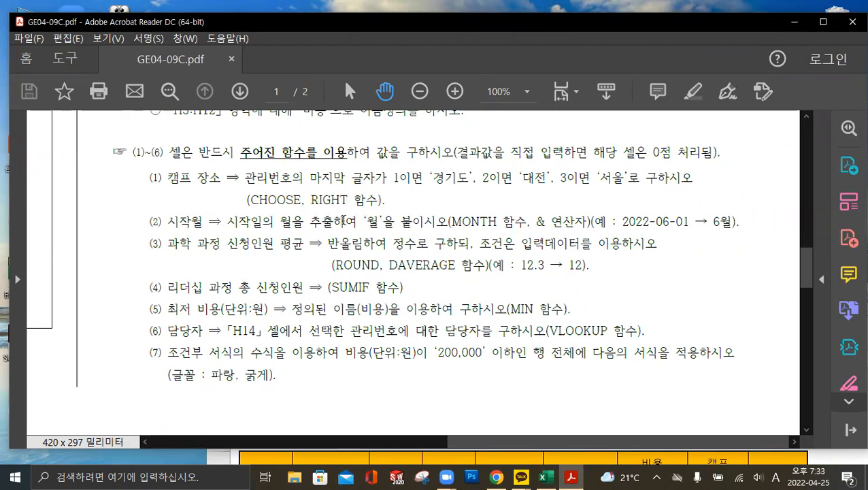
# - Return to the workbook, zoom in on the sheet, and widen the window so all the camp table's columns fit
pyautogui.click(546, 476)
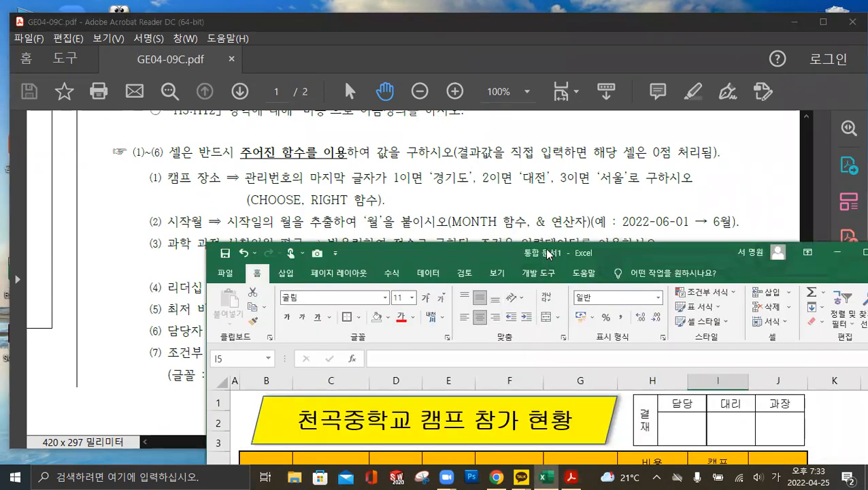
pyautogui.moveTo(546, 252); pyautogui.dragTo(417, 33)
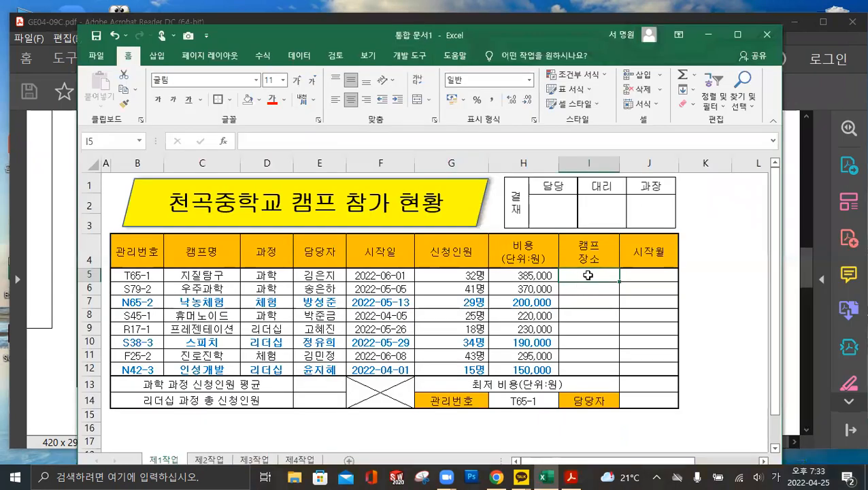
pyautogui.keyDown('ctrl'); pyautogui.scroll(1, 588, 275); pyautogui.keyUp('ctrl')
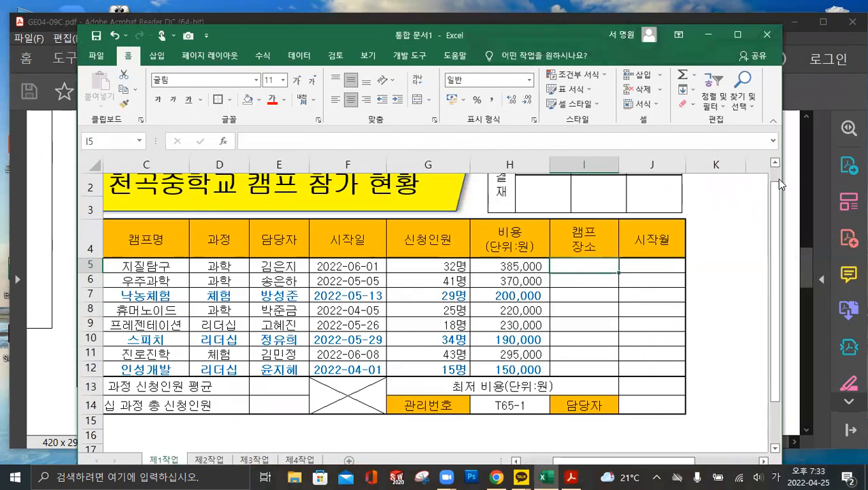
pyautogui.moveTo(785, 175); pyautogui.dragTo(864, 174)
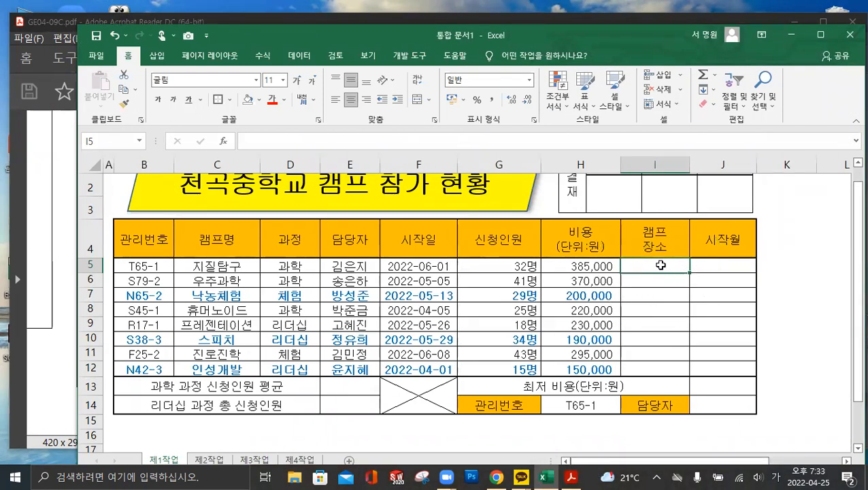
# - Enter =RIGHT(B5,1) in cell I5 to extract the management number's last character, and fill it down to I12
pyautogui.click(265, 140)
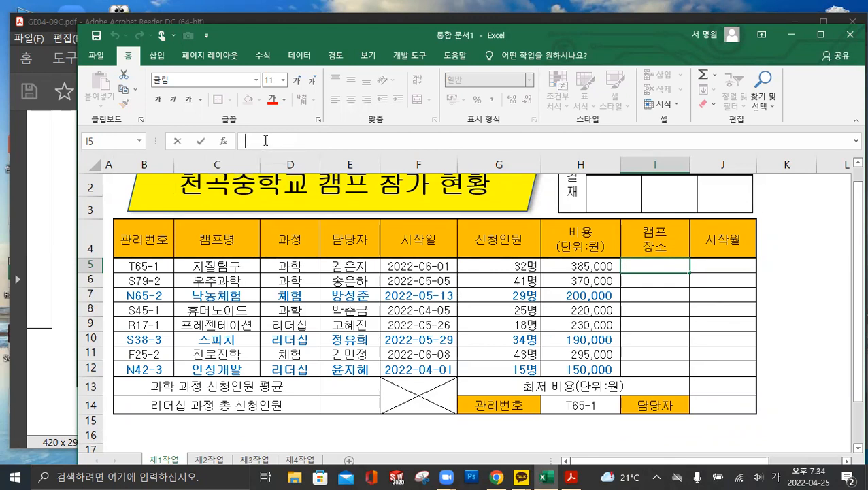
pyautogui.write('=')
pyautogui.write('ㄱ')
pyautogui.write('rig')
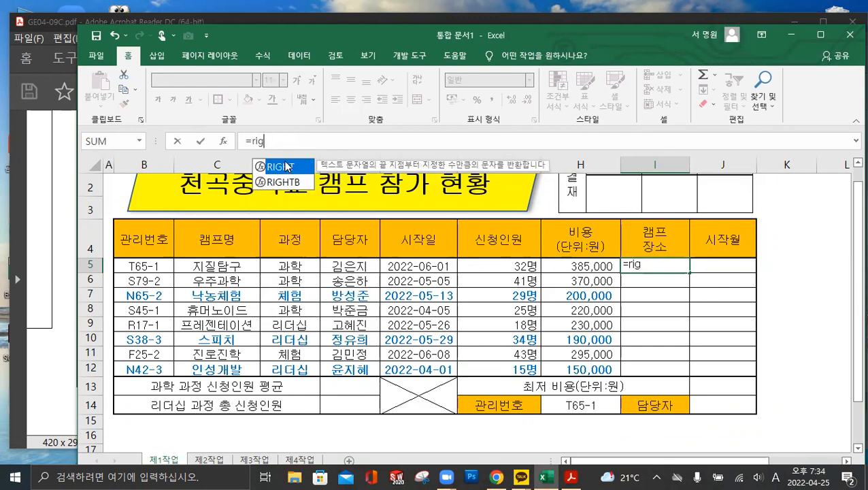
pyautogui.doubleClick(285, 168)
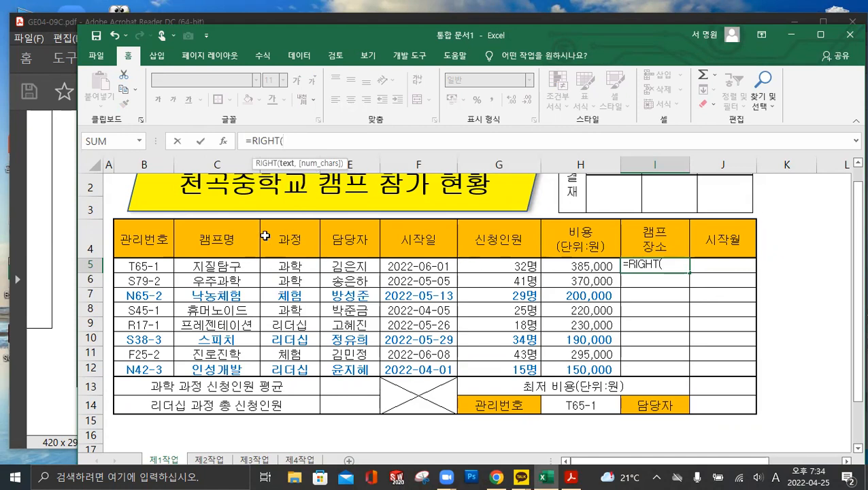
pyautogui.click(161, 268)
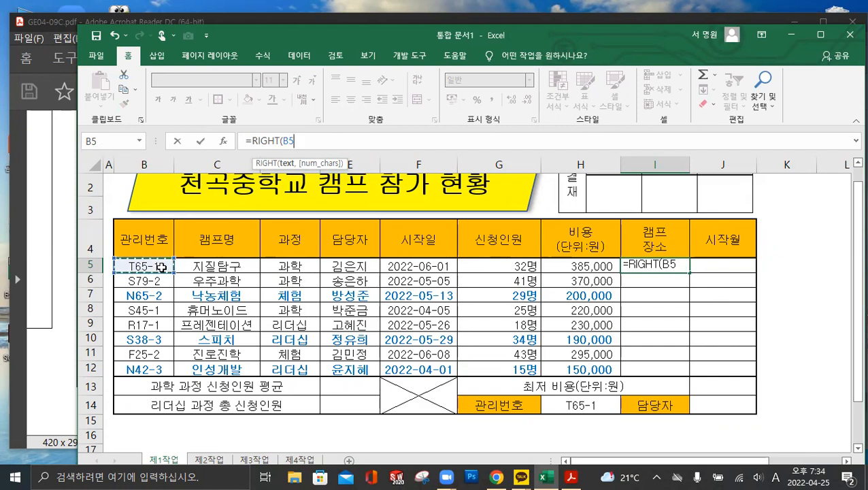
pyautogui.write(',1')
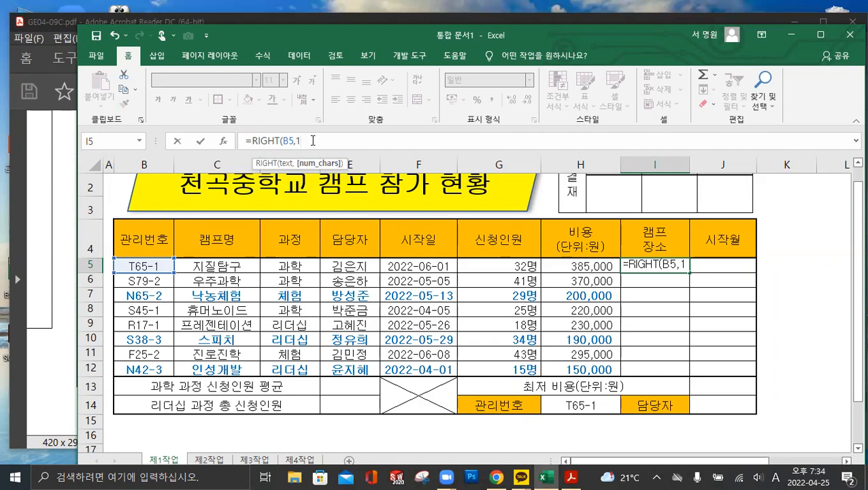
pyautogui.write(')')
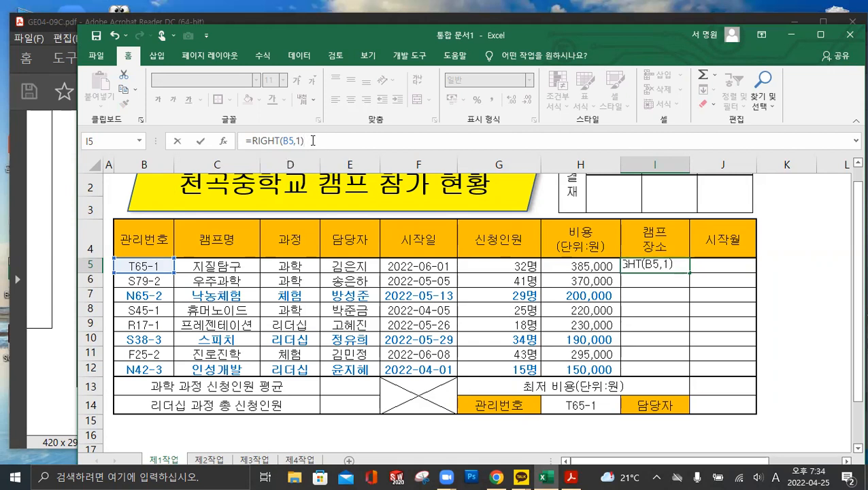
pyautogui.click(200, 141)
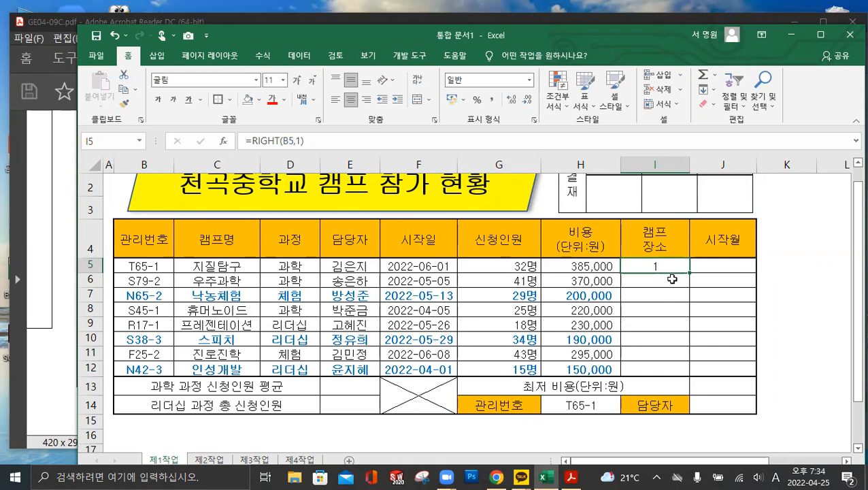
pyautogui.moveTo(689, 275); pyautogui.dragTo(688, 375)
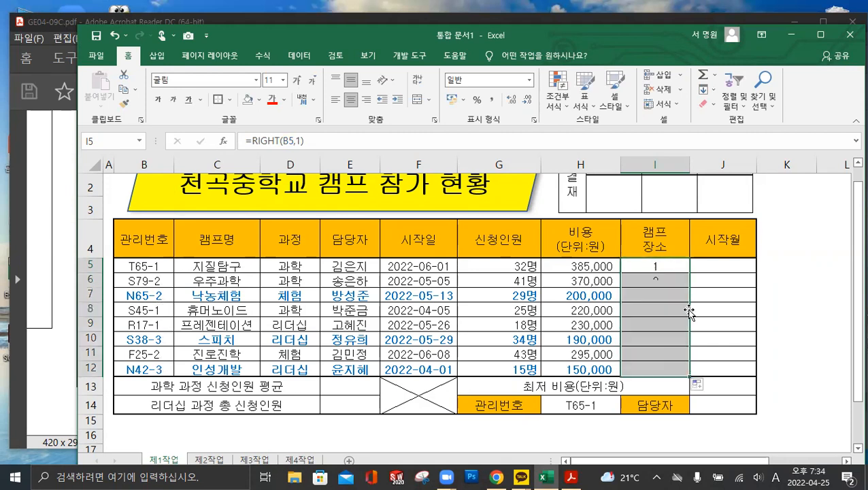
# - Wrap the RIGHT(B5,1) formula in cell I5 in a CHOOSE function, using it as the index number
pyautogui.click(664, 266)
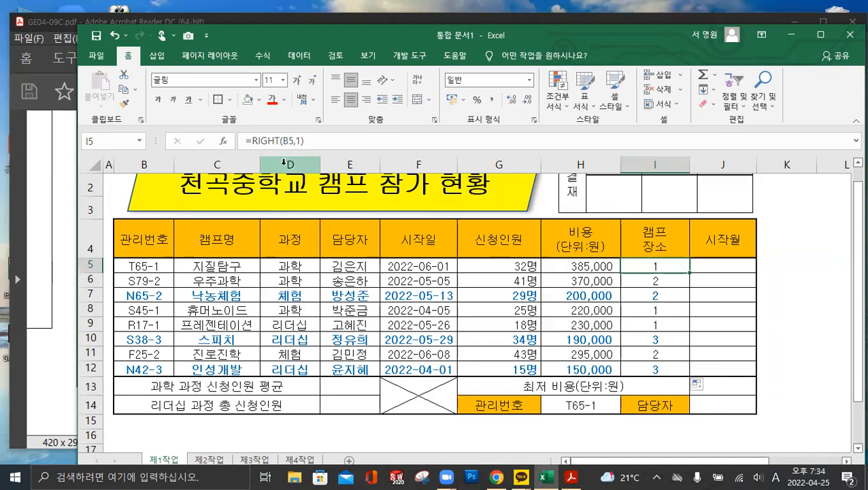
pyautogui.click(252, 140)
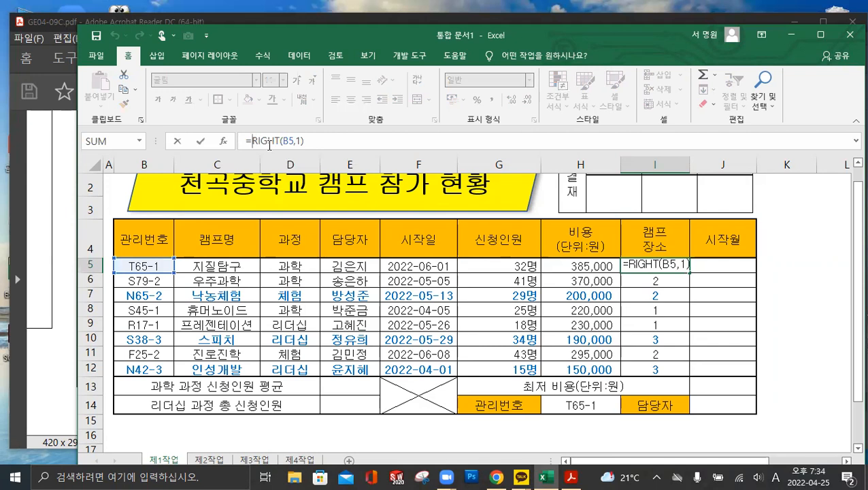
pyautogui.write('ch')
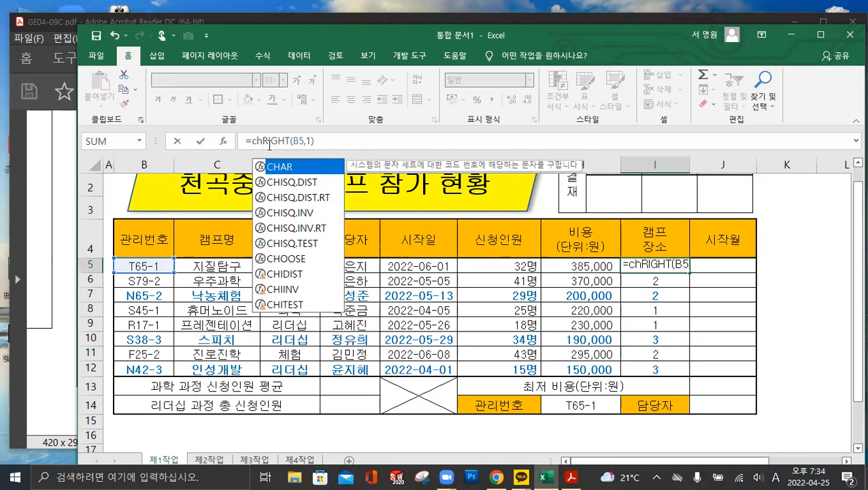
pyautogui.doubleClick(299, 264)
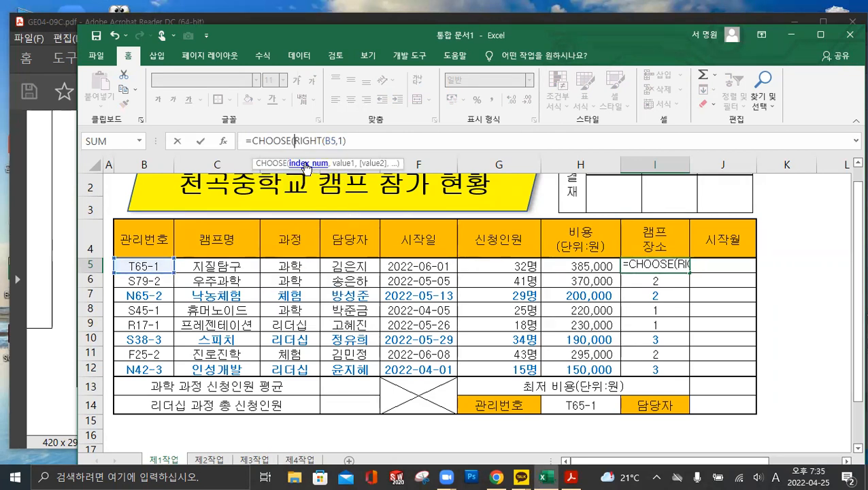
pyautogui.click(295, 140)
pyautogui.moveTo(310, 140); pyautogui.dragTo(347, 140)
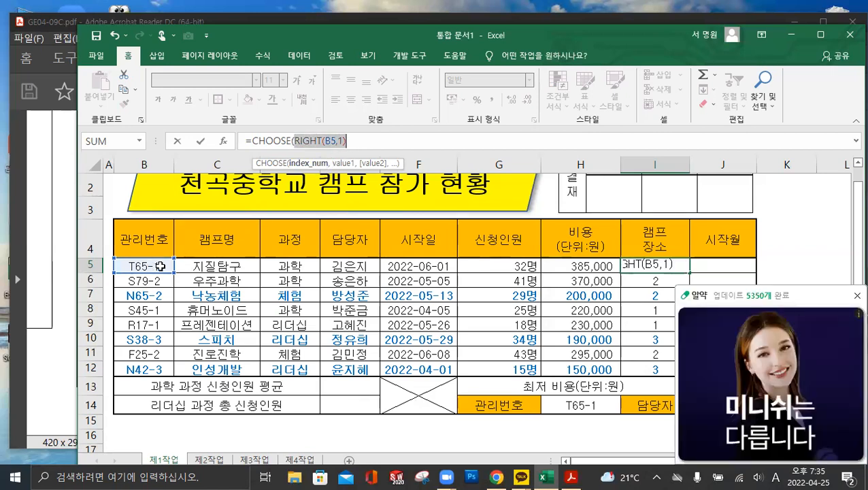
pyautogui.click(857, 295)
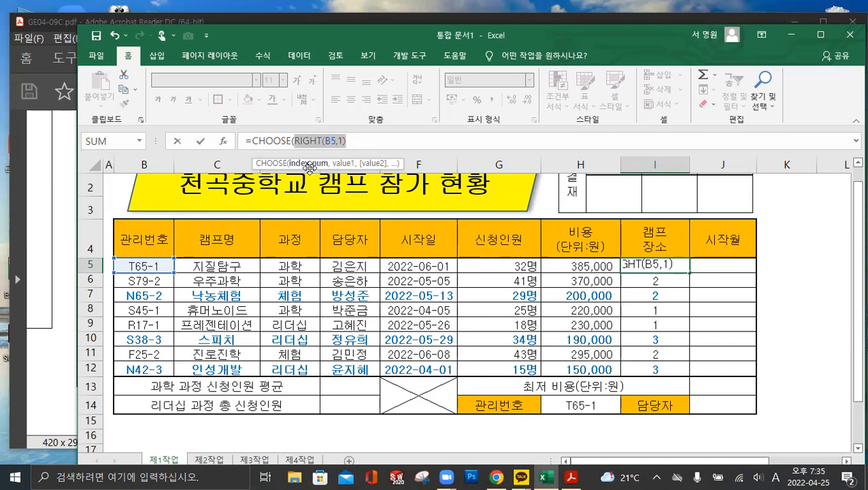
pyautogui.click(363, 141)
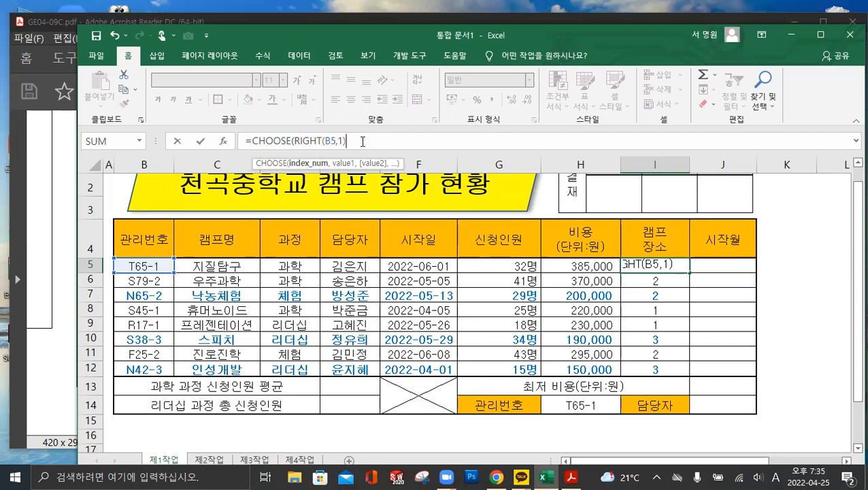
pyautogui.write(',')
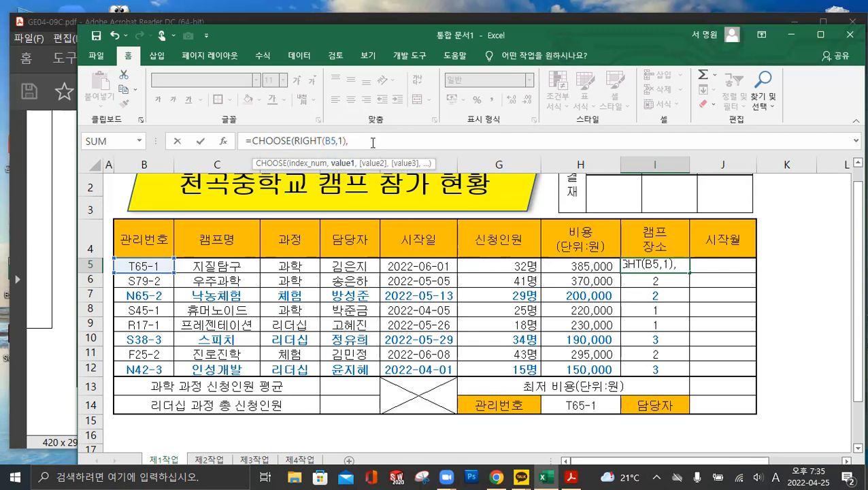
pyautogui.moveTo(294, 141); pyautogui.dragTo(347, 141)
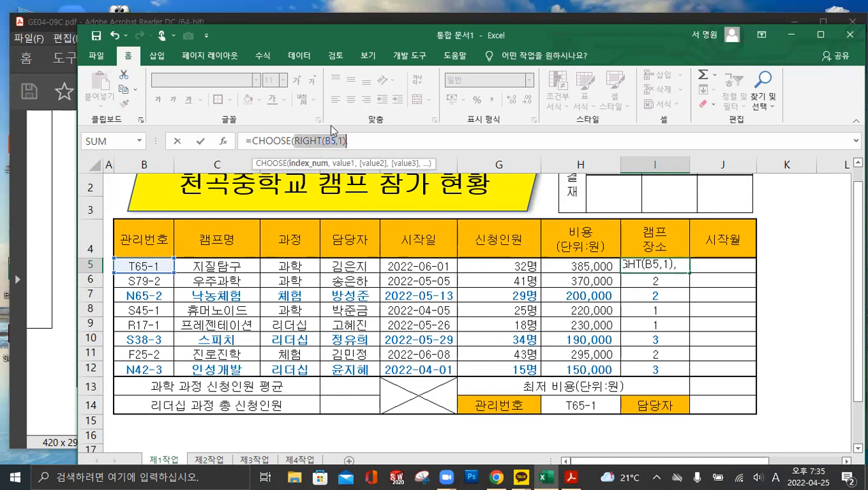
pyautogui.click(373, 141)
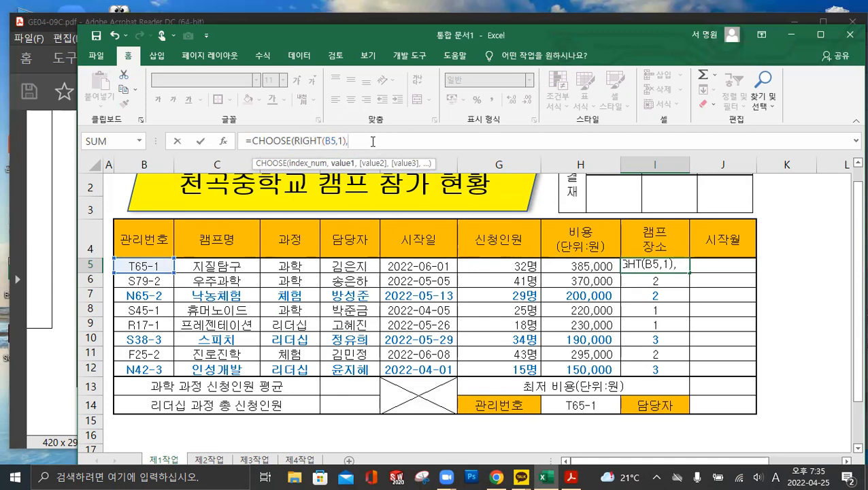
pyautogui.moveTo(294, 140); pyautogui.dragTo(346, 140)
pyautogui.click(347, 140)
# - Check condition (1) in the PDF and add "경기도" as the first CHOOSE value in the I5 formula
pyautogui.click(571, 477)
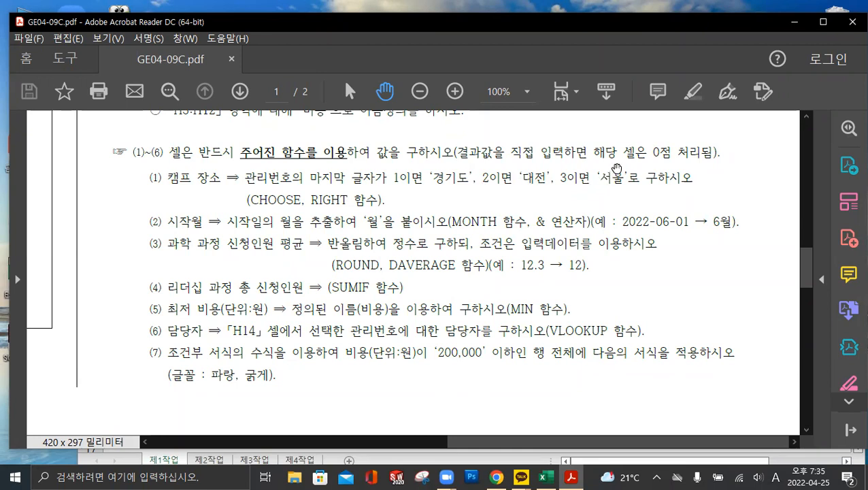
pyautogui.click(545, 477)
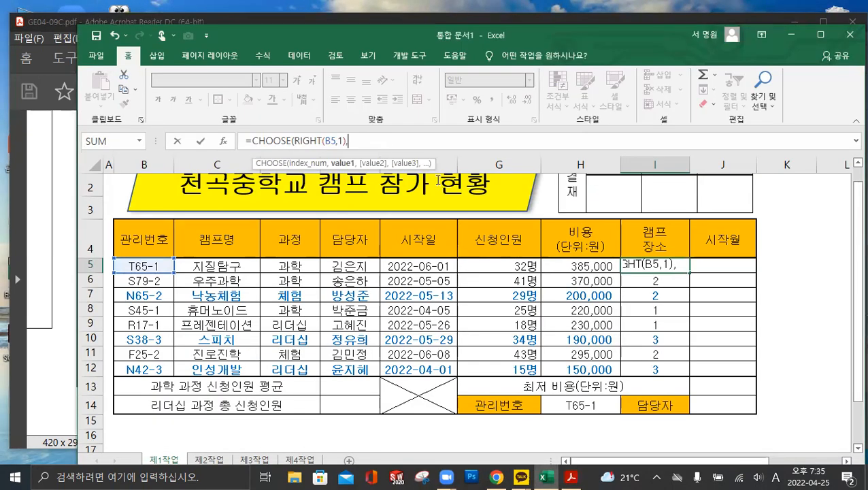
pyautogui.click(346, 168)
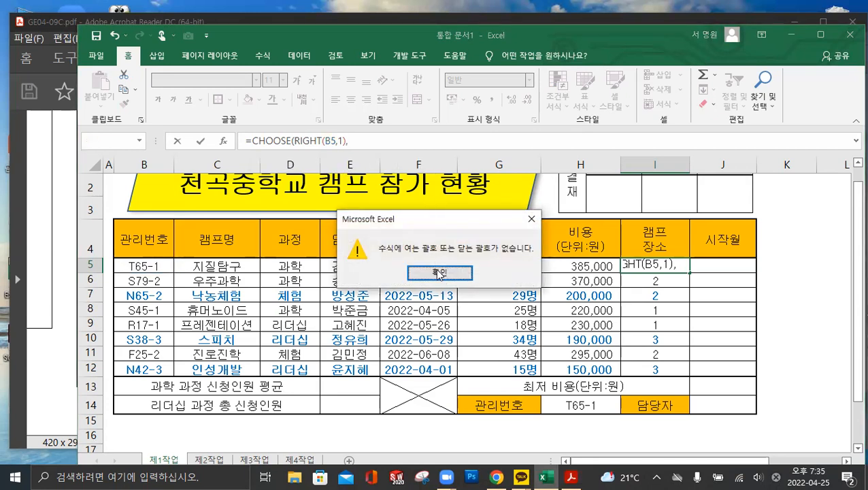
pyautogui.click(439, 273)
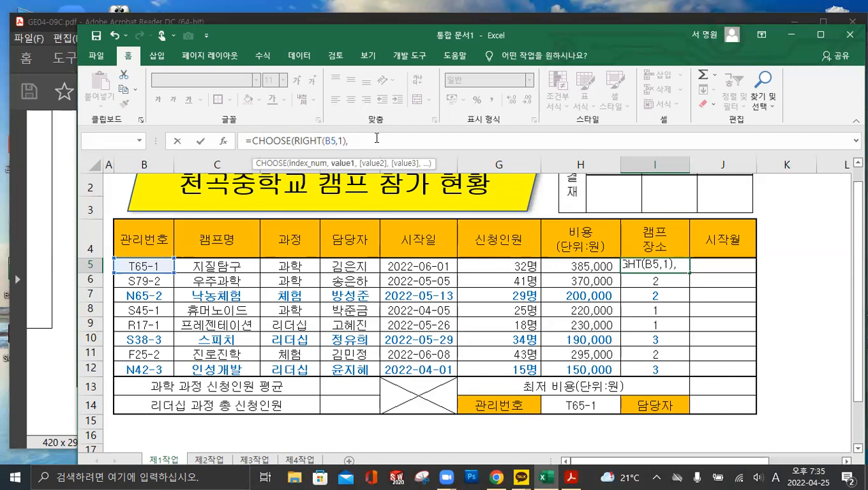
pyautogui.write('rud')
pyautogui.press('BackSpace')
pyautogui.press('BackSpace')
pyautogui.press('BackSpace')
pyautogui.press('Hangul')
pyautogui.write('경기도')
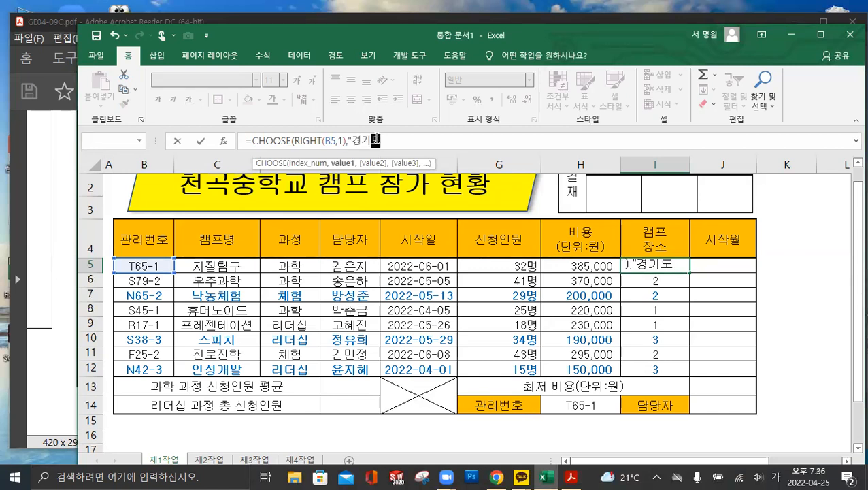
pyautogui.write('",')
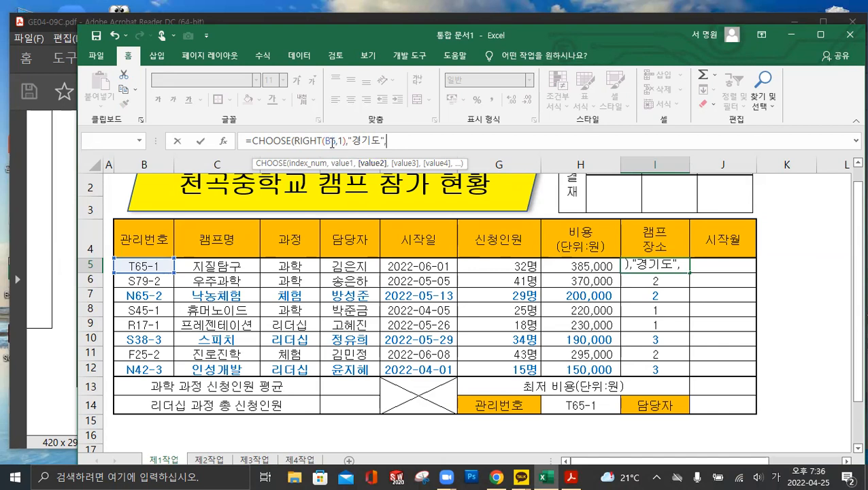
# - Consult the PDF's camp location condition again and add "대전" and "서울" as the second and third CHOOSE values
pyautogui.click(571, 477)
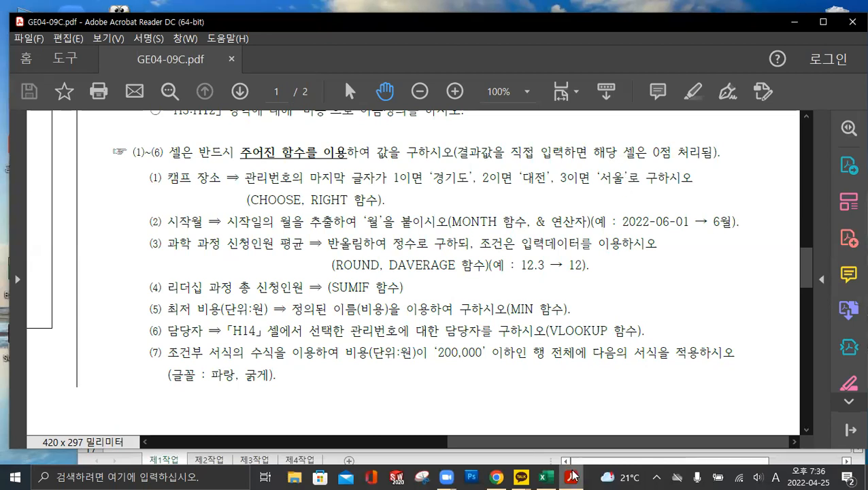
pyautogui.click(549, 476)
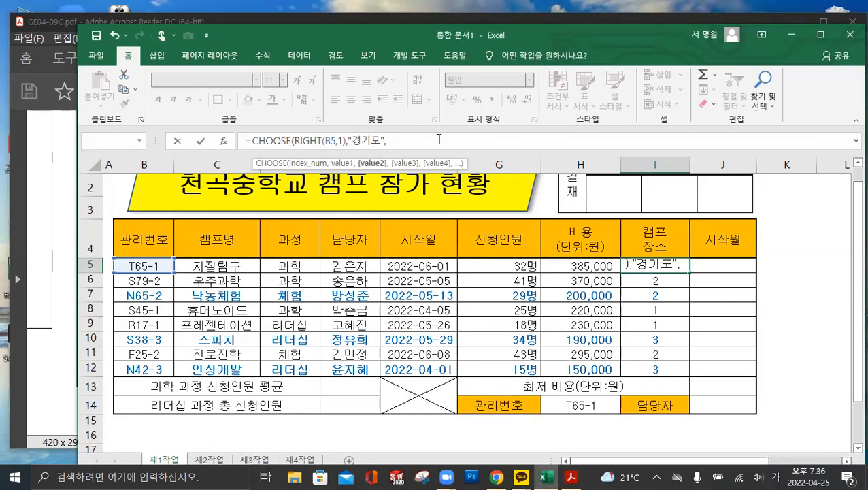
pyautogui.write('대전')
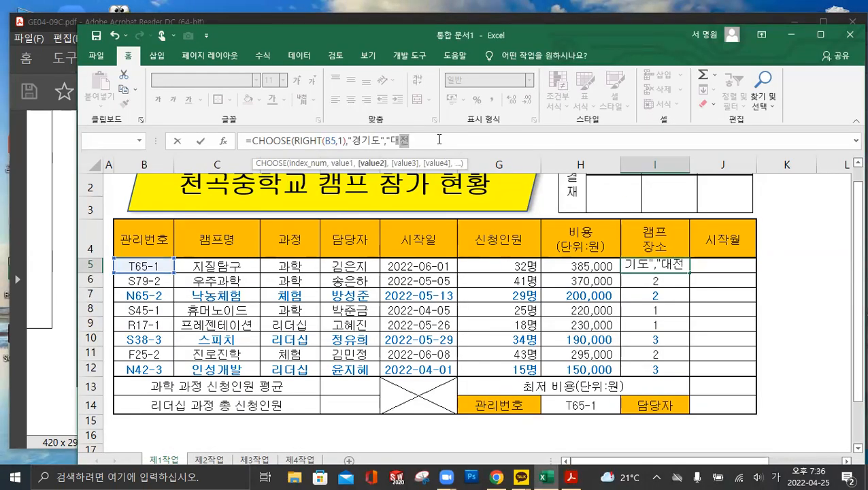
pyautogui.write('",')
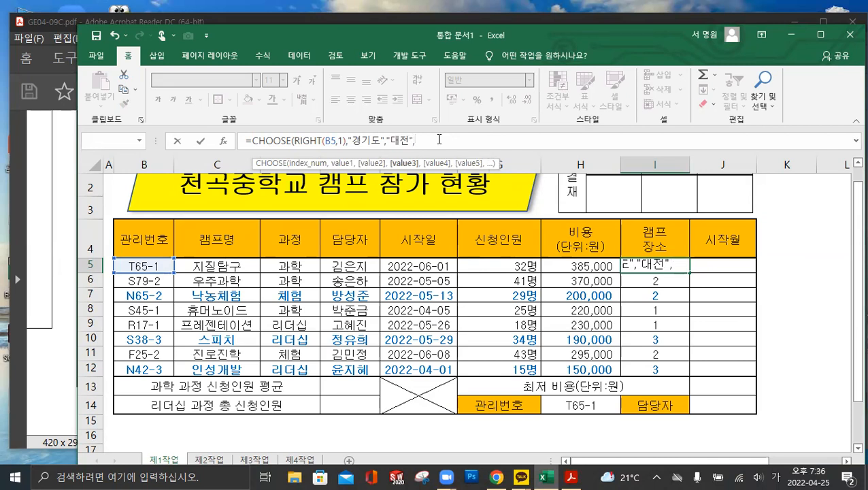
pyautogui.write('"서울')
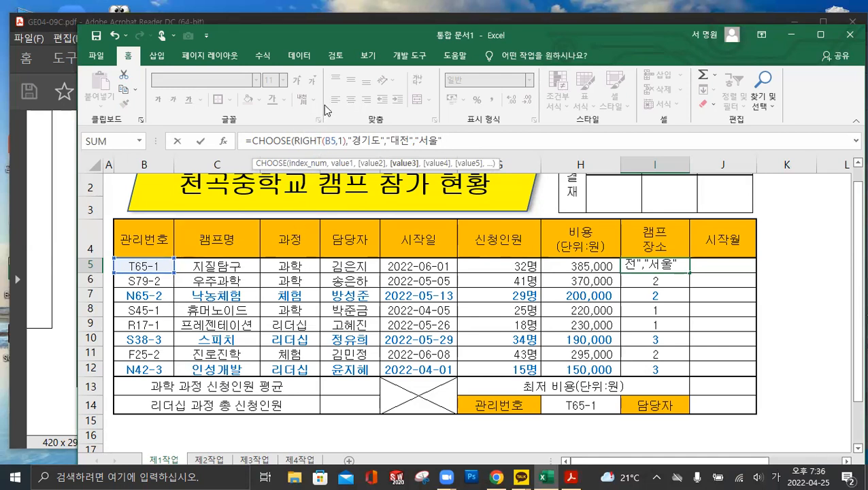
pyautogui.moveTo(351, 140); pyautogui.dragTo(381, 140)
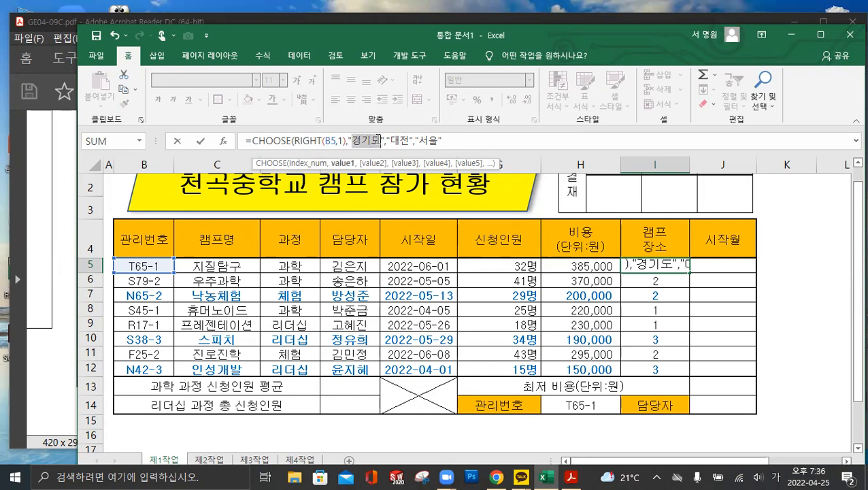
pyautogui.click(373, 164)
pyautogui.click(430, 140)
pyautogui.click(436, 140)
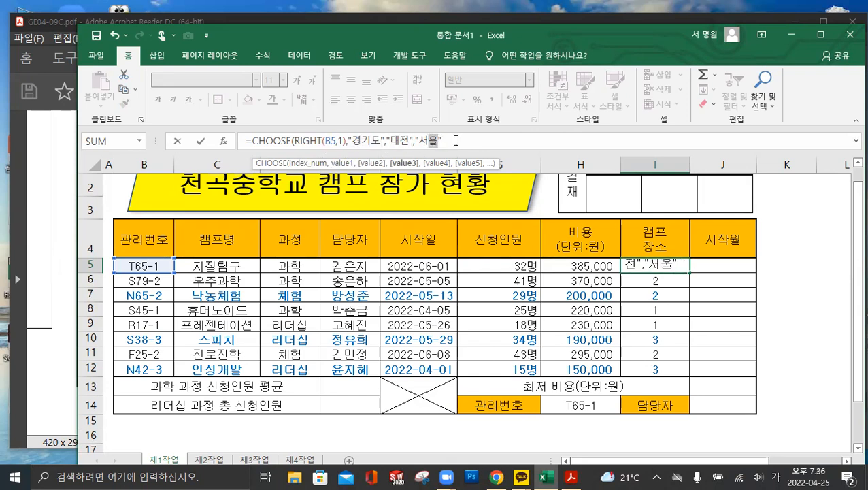
pyautogui.write(',')
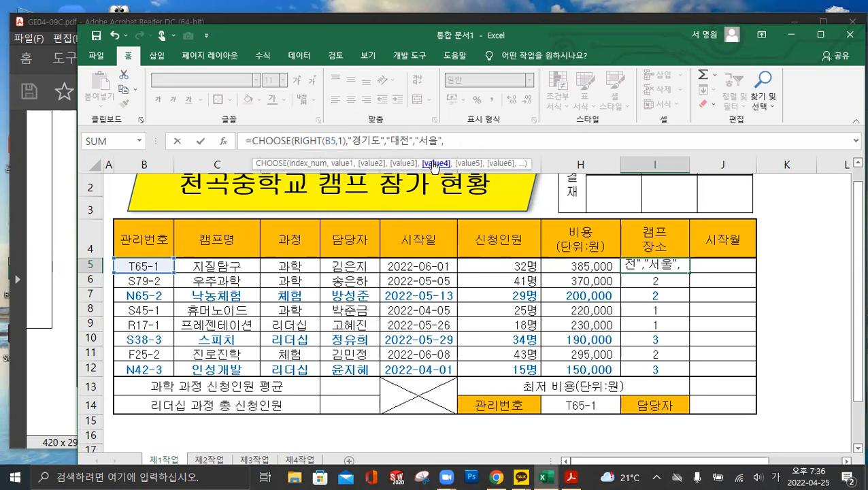
pyautogui.press('BackSpace')
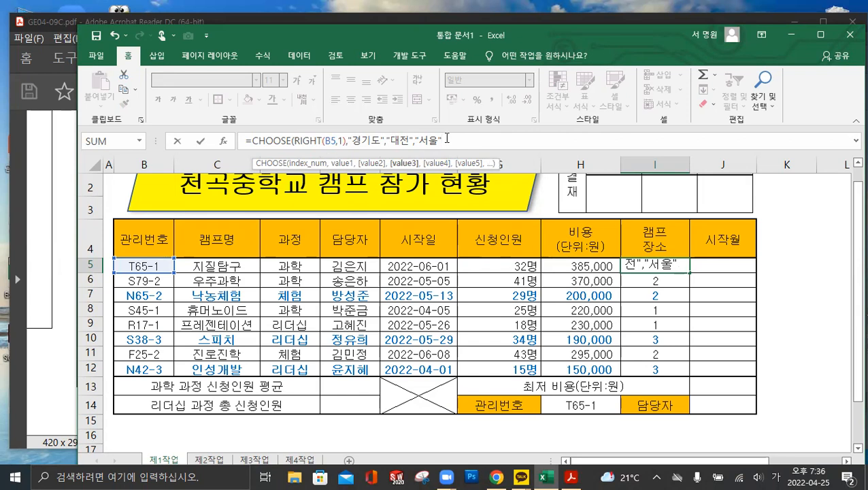
# - Close and confirm the CHOOSE formula in I5, and fill it down through I12
pyautogui.write(')')
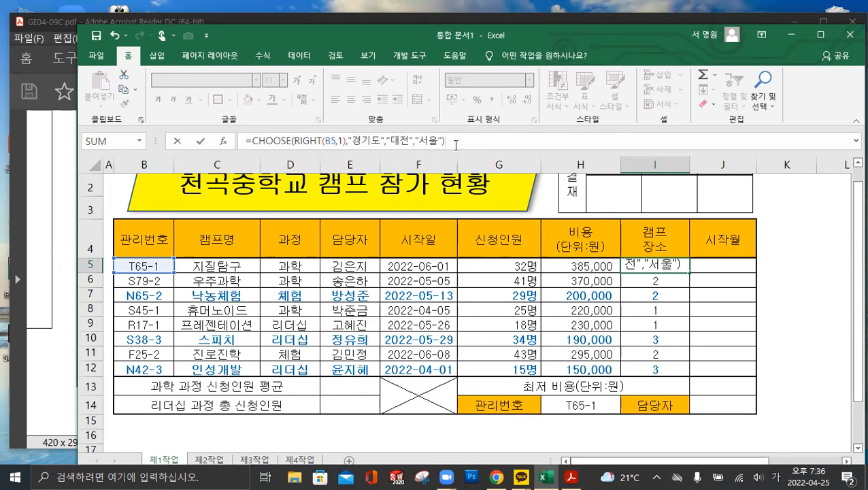
pyautogui.click(200, 143)
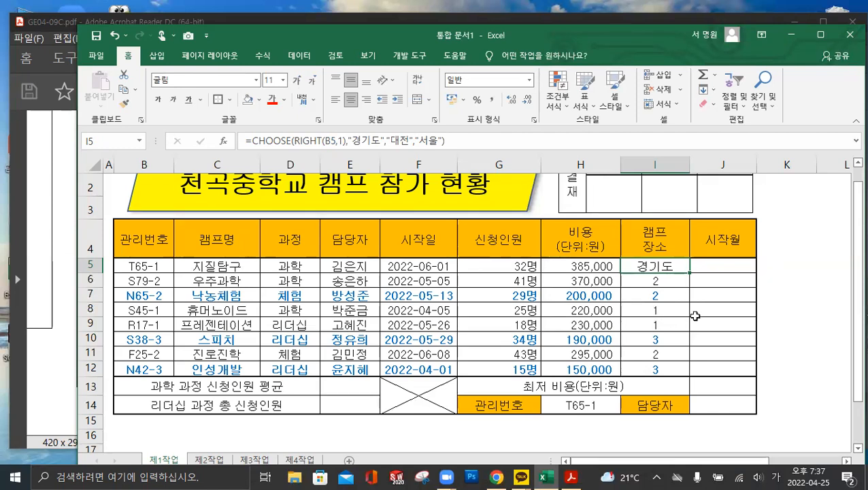
pyautogui.moveTo(689, 273); pyautogui.dragTo(691, 379)
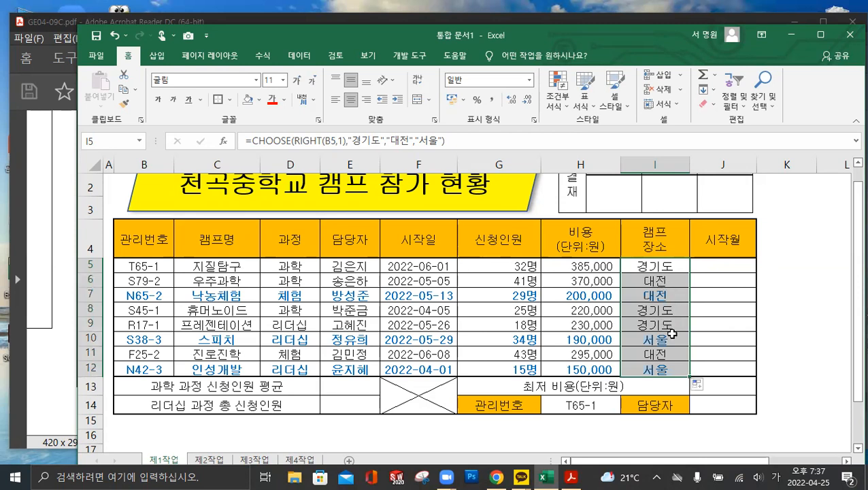
pyautogui.click(671, 268)
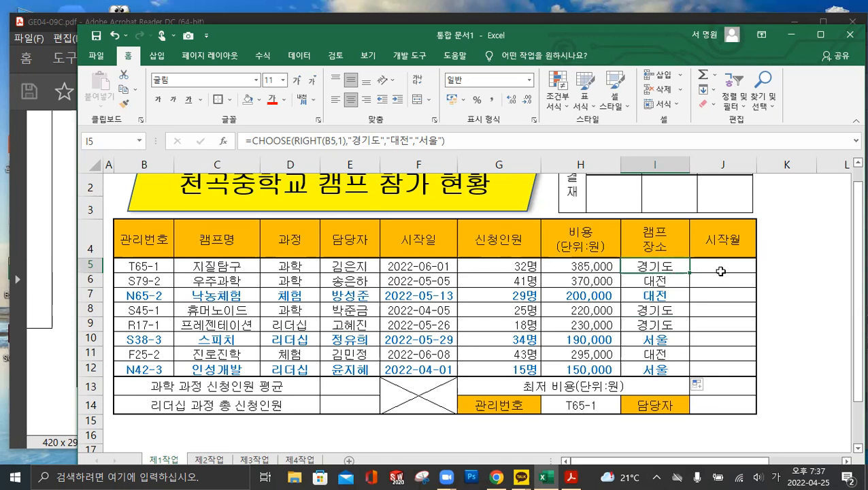
# - Check the 시작월 condition (2) in the PDF and build the start of the J5 formula as =MONTH(F5)
pyautogui.click(721, 272)
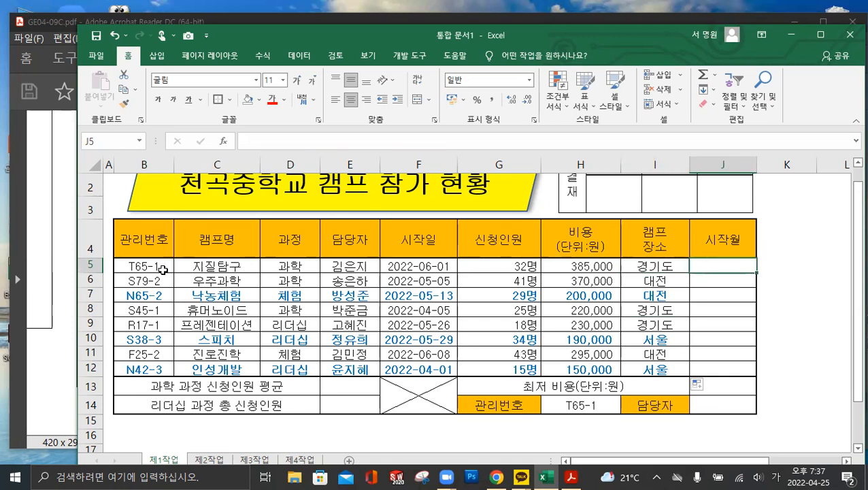
pyautogui.click(59, 276)
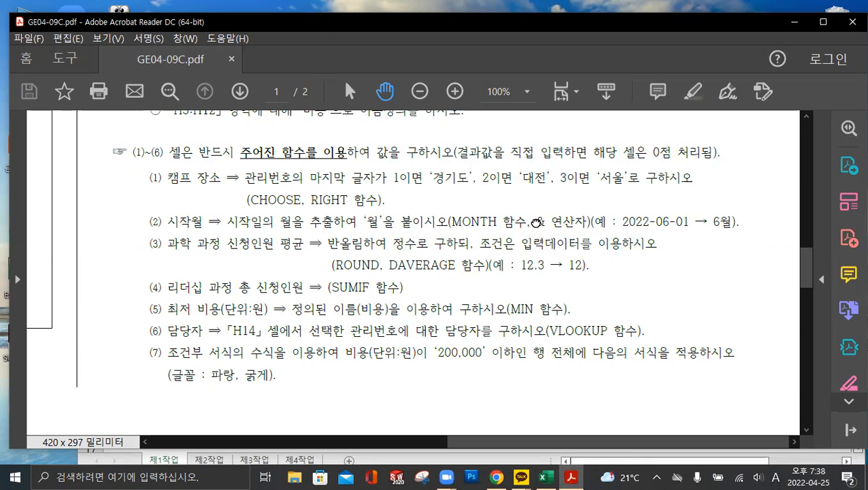
pyautogui.moveTo(535, 221); pyautogui.dragTo(544, 222)
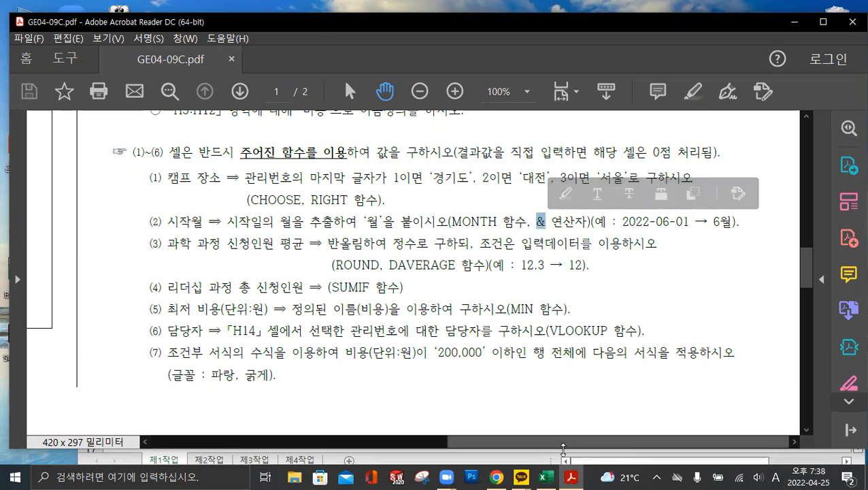
pyautogui.click(544, 476)
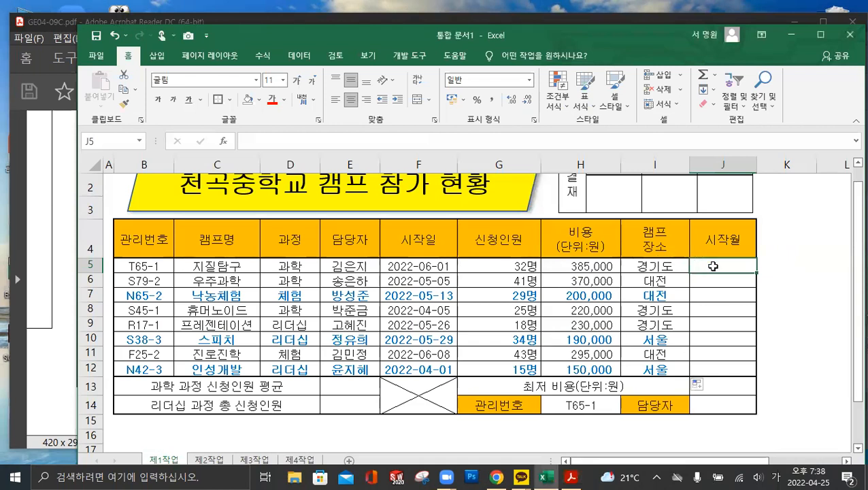
pyautogui.click(327, 140)
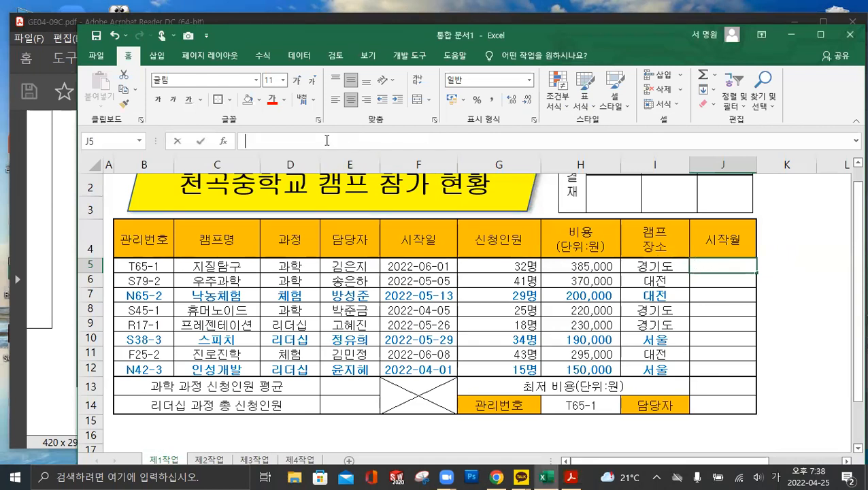
pyautogui.write('=')
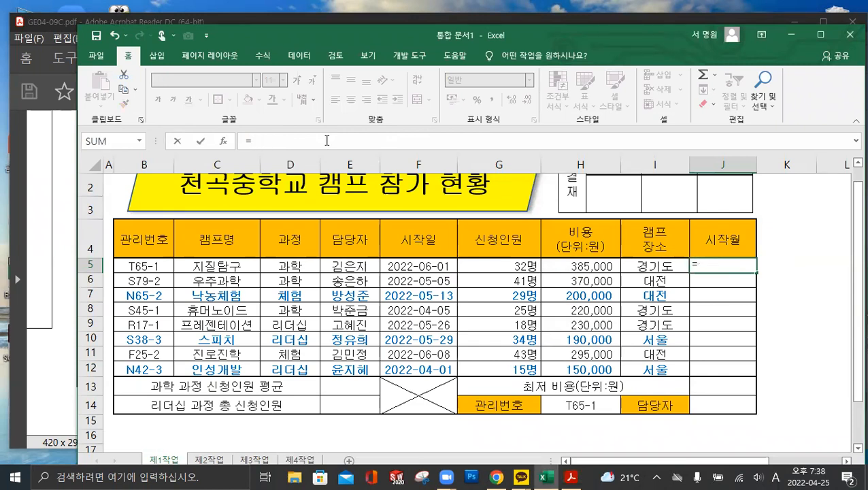
pyautogui.write('mon')
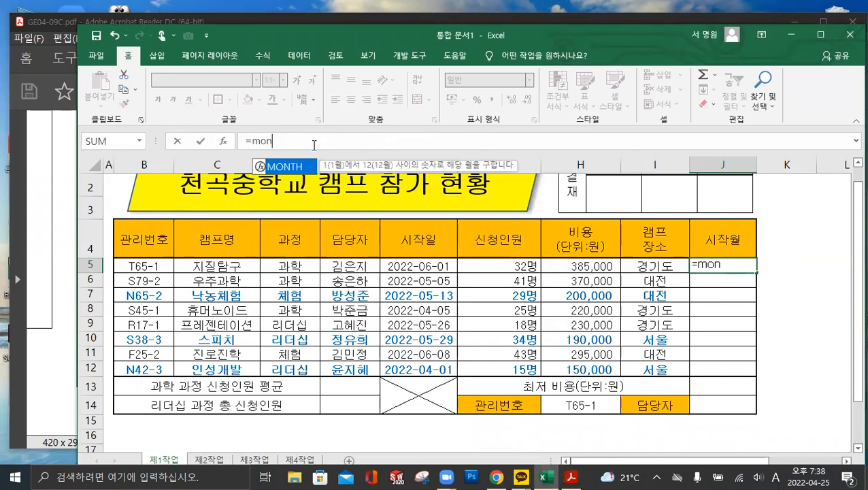
pyautogui.doubleClick(286, 167)
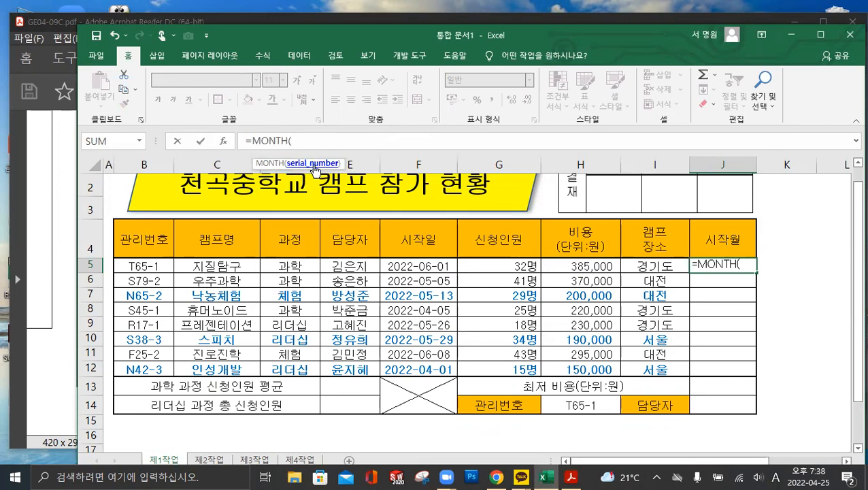
pyautogui.click(437, 266)
pyautogui.write(')')
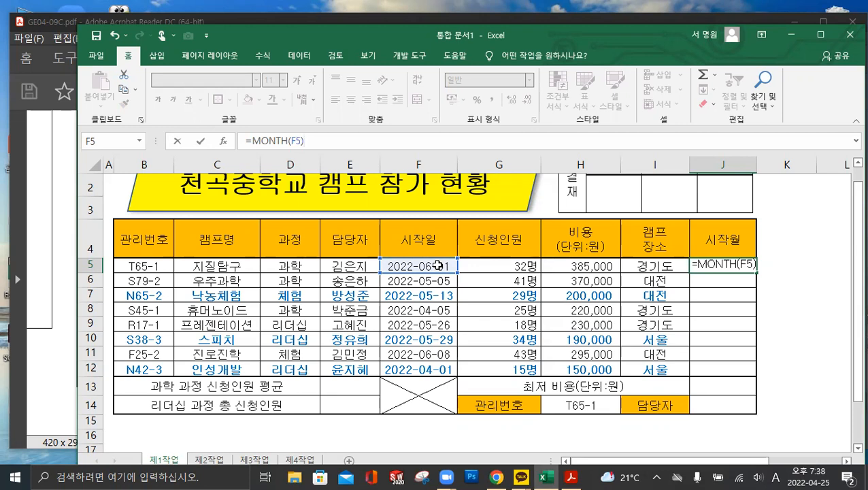
# - Append &"월" to the MONTH formula in J5, confirm it, and fill it down through J12
pyautogui.write('&')
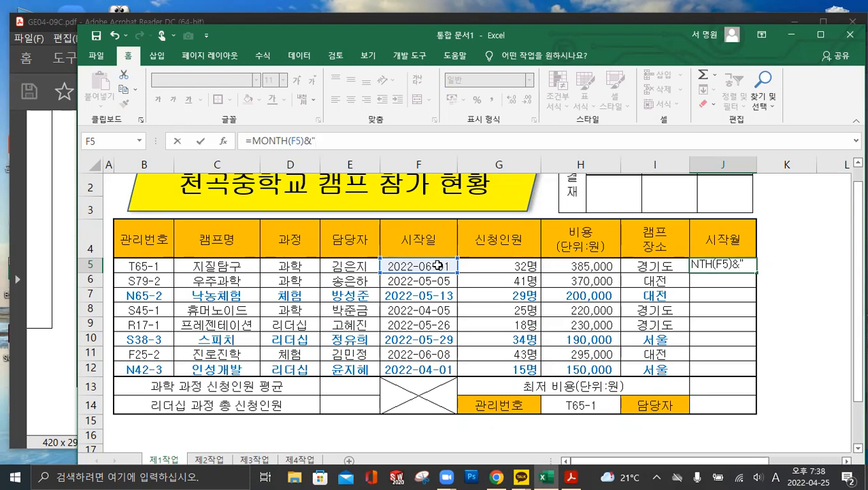
pyautogui.write('dn')
pyautogui.press('BackSpace')
pyautogui.press('BackSpace')
pyautogui.press('Hangul')
pyautogui.write('월"')
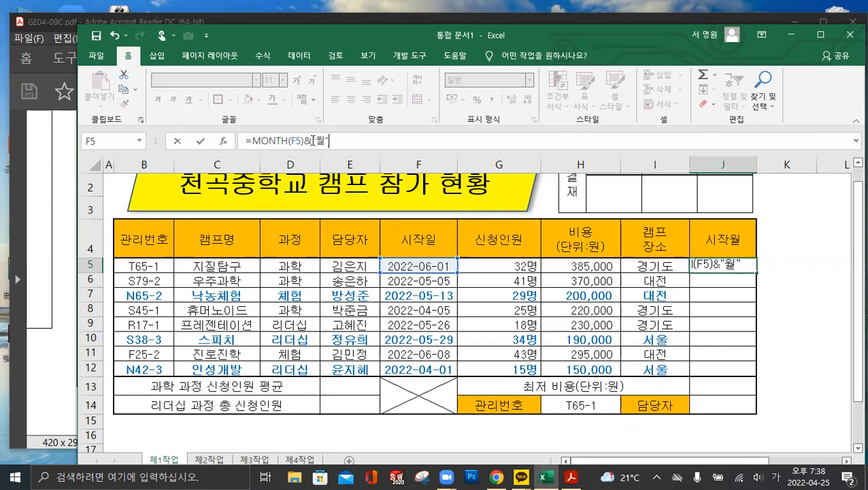
pyautogui.click(201, 143)
pyautogui.moveTo(757, 288); pyautogui.dragTo(757, 375)
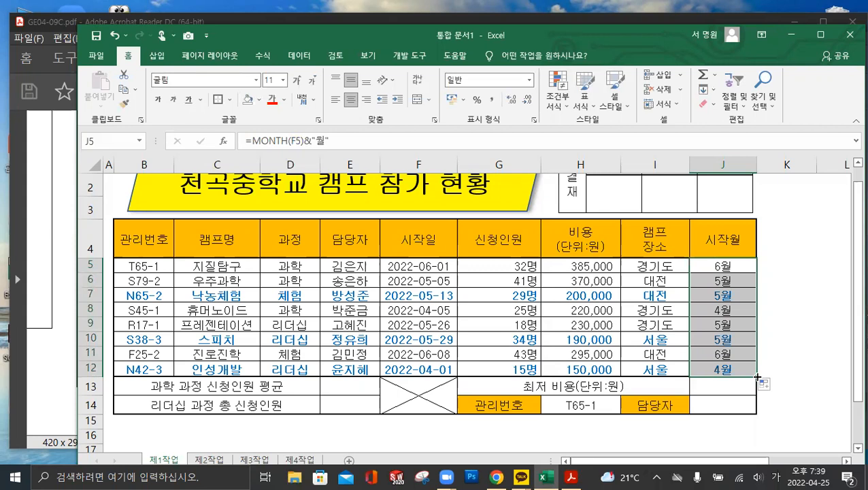
# - Check condition (3) for the 과학 과정 신청인원 평균 in the PDF and start a DAVERAGE formula in E13
pyautogui.click(368, 387)
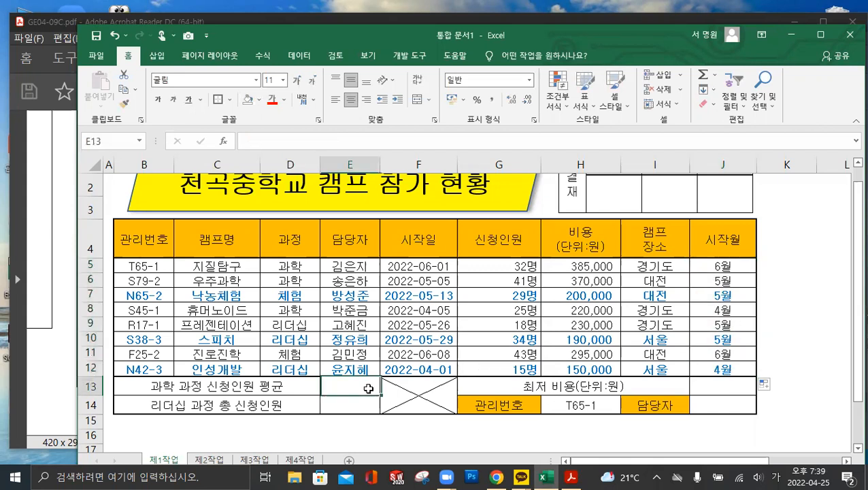
pyautogui.click(571, 477)
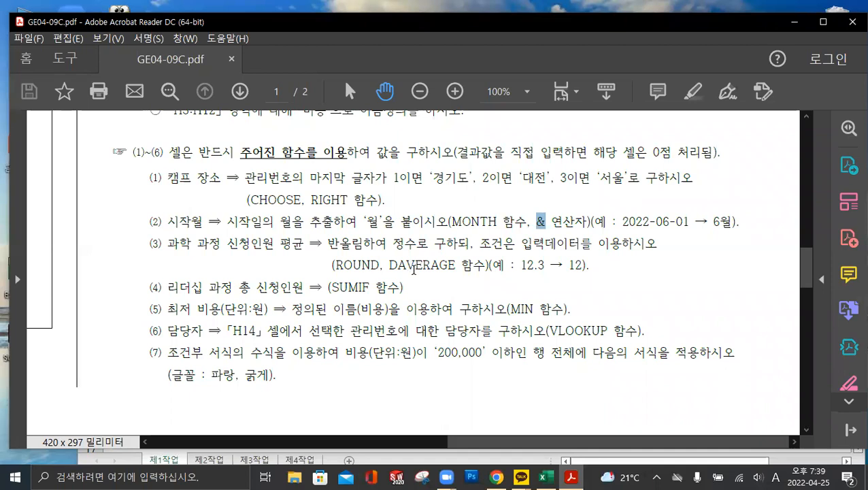
pyautogui.moveTo(389, 263); pyautogui.dragTo(458, 270)
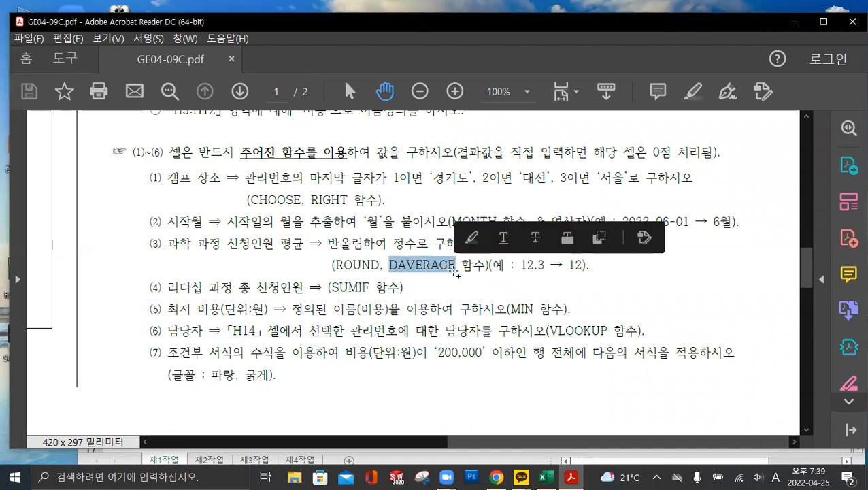
pyautogui.click(441, 289)
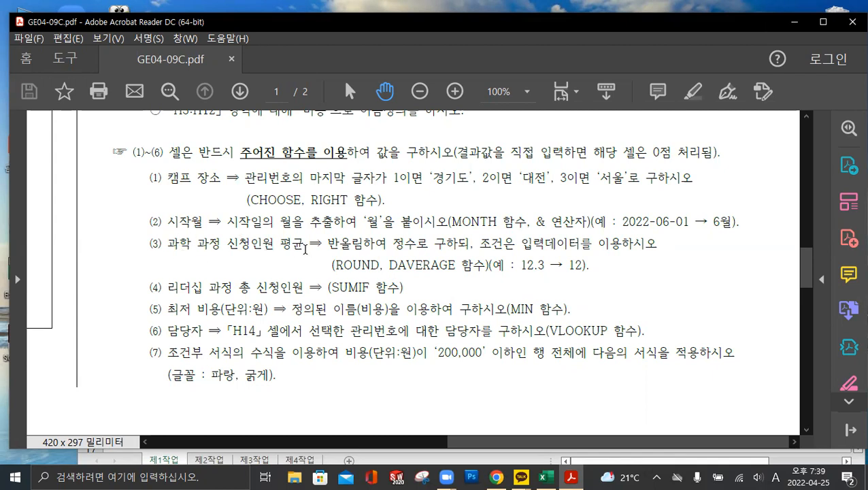
pyautogui.click(551, 474)
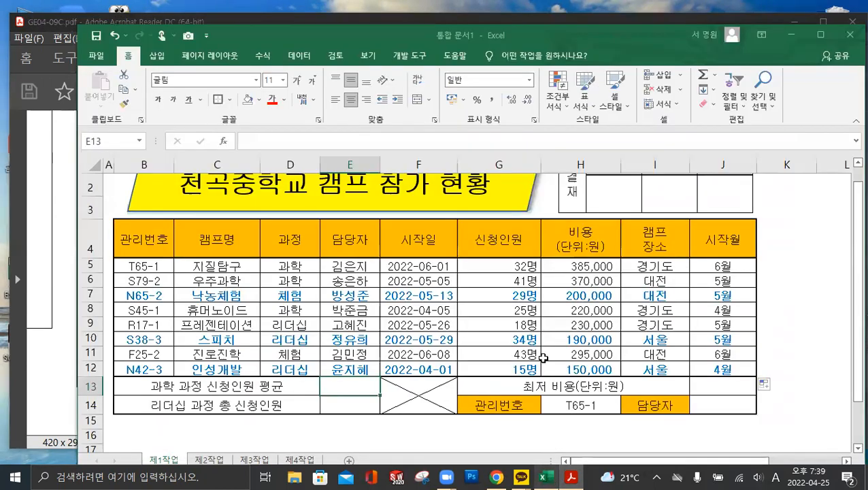
pyautogui.moveTo(299, 267); pyautogui.dragTo(301, 275)
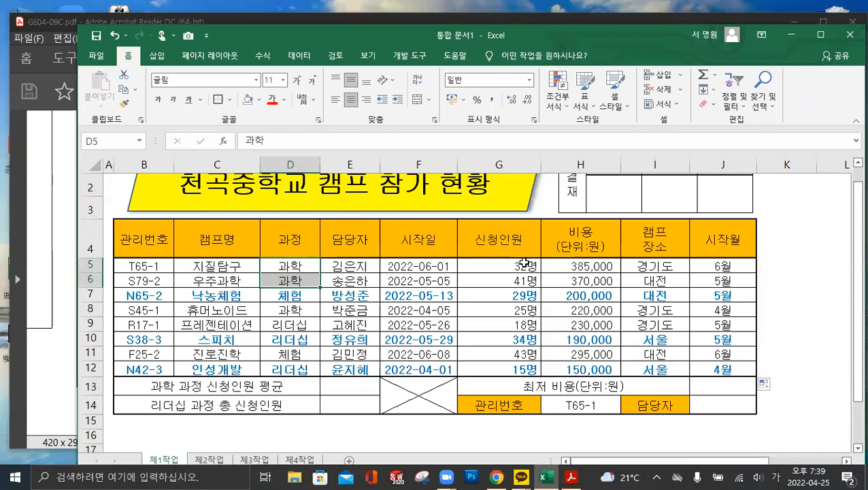
pyautogui.click(358, 390)
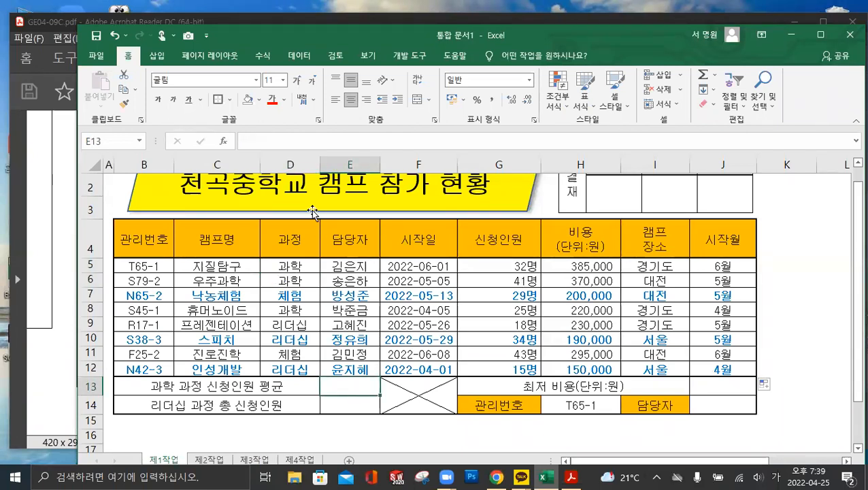
pyautogui.click(295, 140)
pyautogui.write('=')
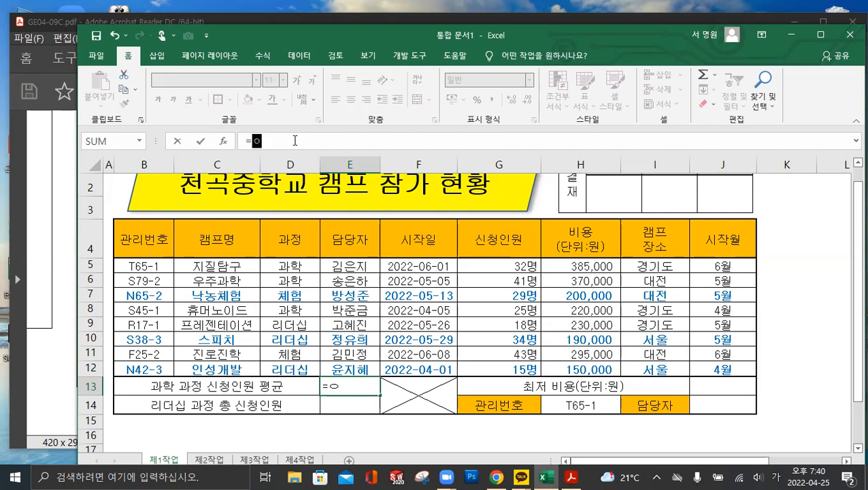
pyautogui.write('dav')
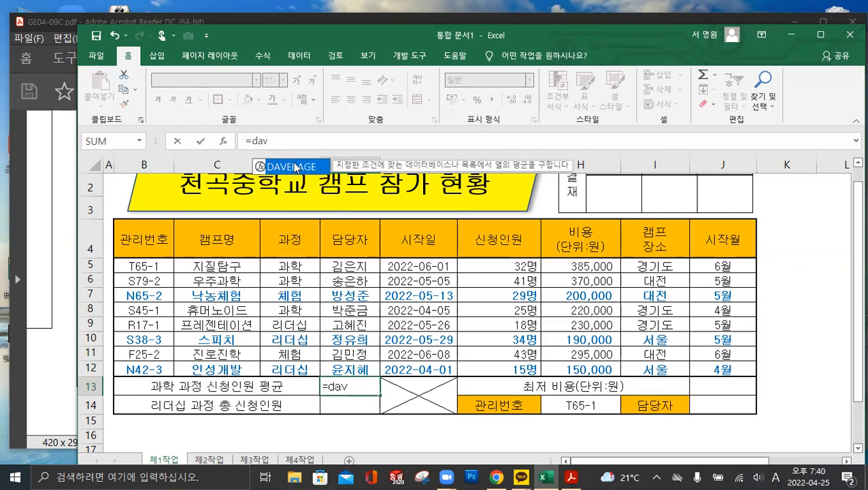
pyautogui.doubleClick(293, 166)
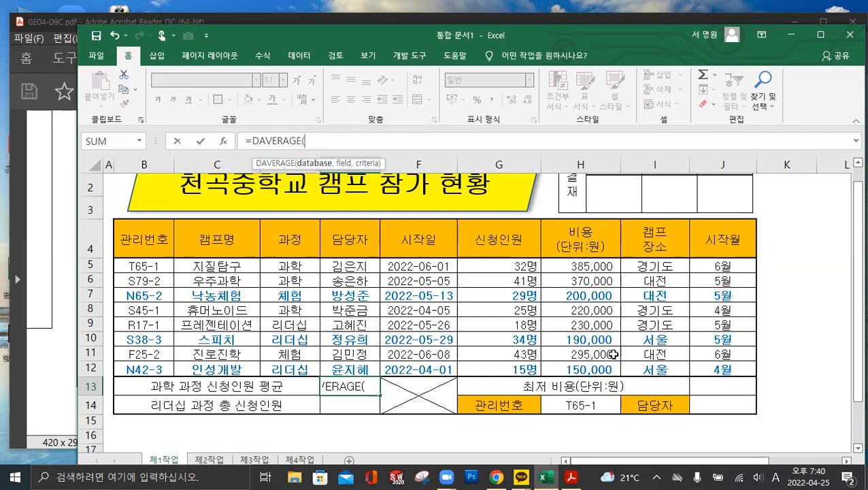
# - Set the computer's speaker volume to 53 and return to the worksheet
pyautogui.click(759, 477)
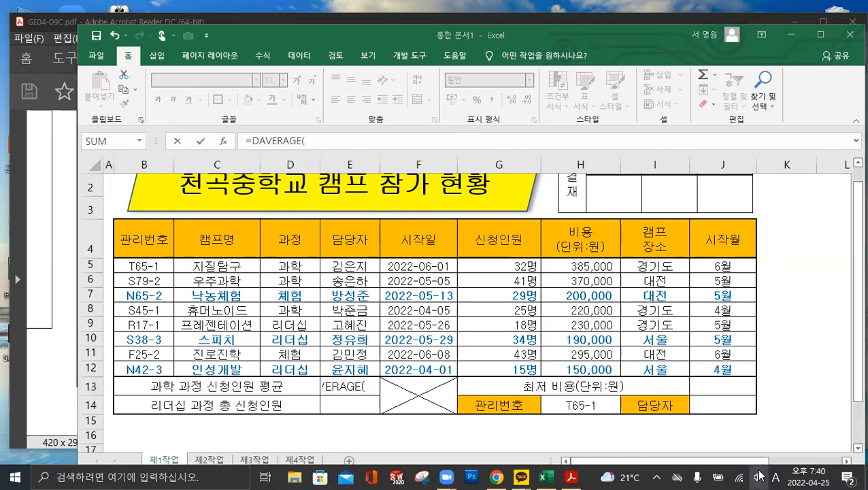
pyautogui.click(758, 446)
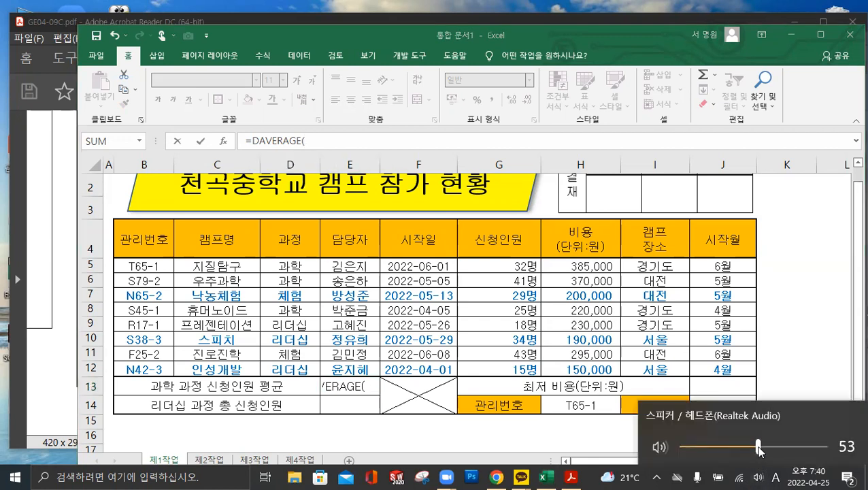
pyautogui.click(263, 289)
# - Complete and confirm the DAVERAGE formula in E13 with database B4:H12, field G4 and criteria D4:D5
pyautogui.moveTo(138, 246); pyautogui.dragTo(600, 366)
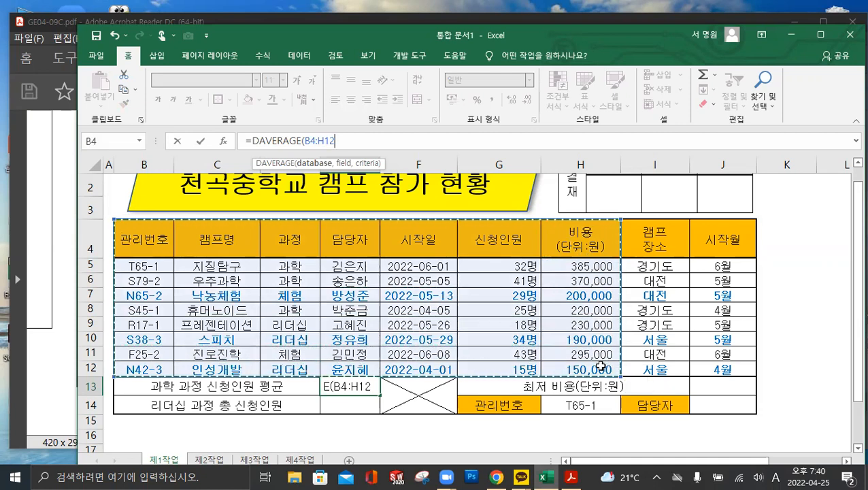
pyautogui.write(',')
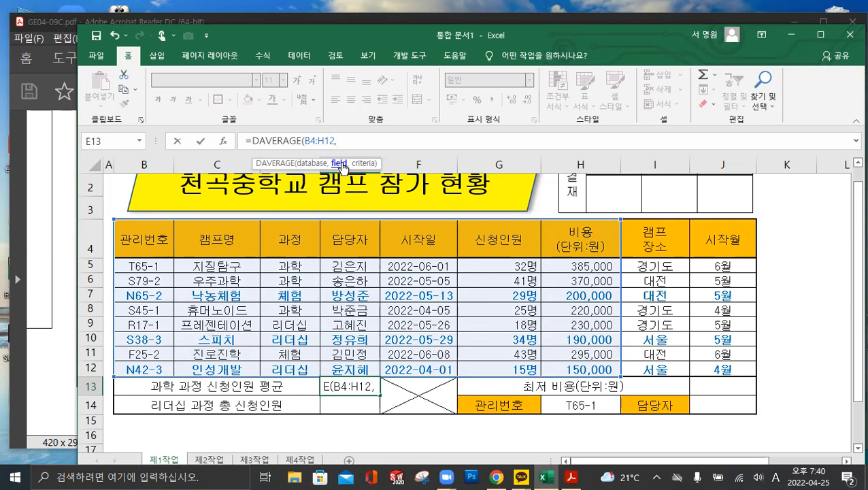
pyautogui.click(505, 240)
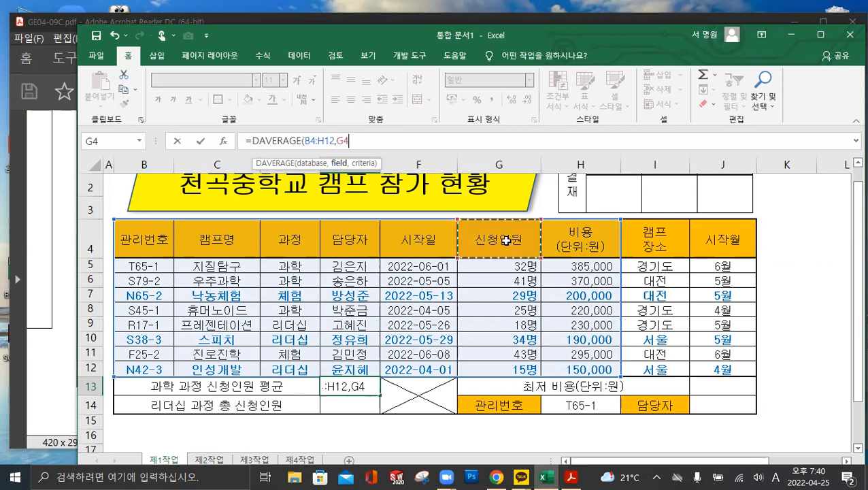
pyautogui.write(',')
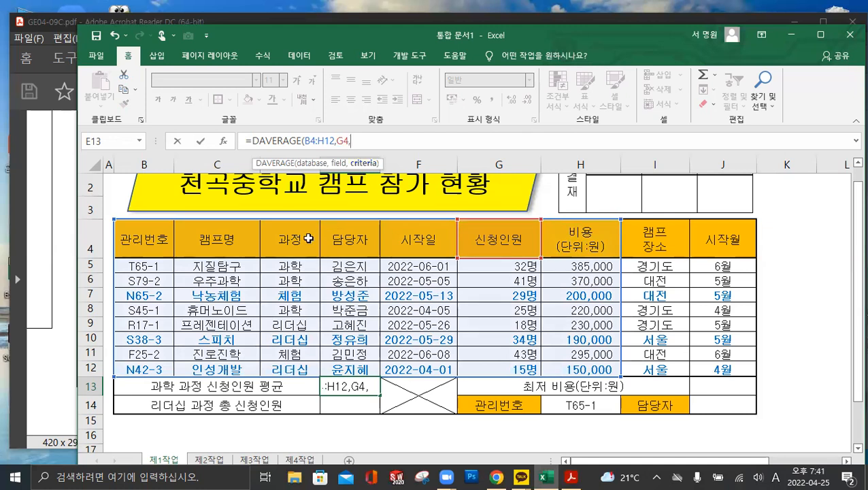
pyautogui.moveTo(299, 238); pyautogui.dragTo(300, 266)
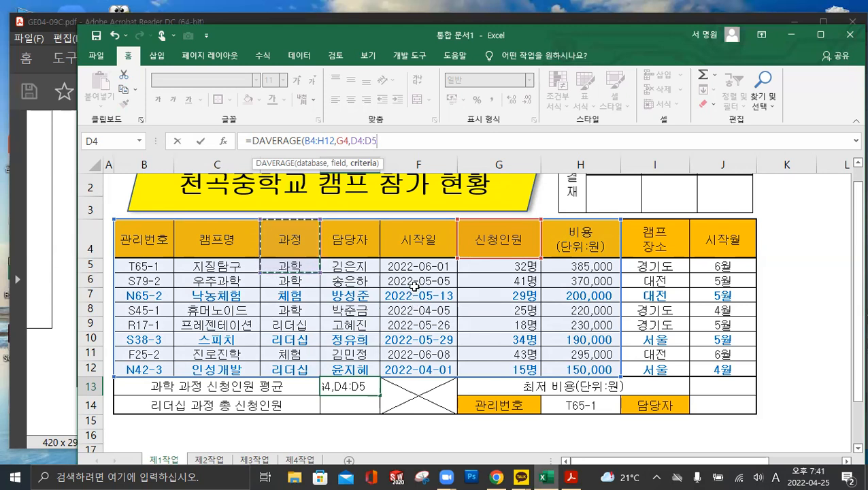
pyautogui.write(')')
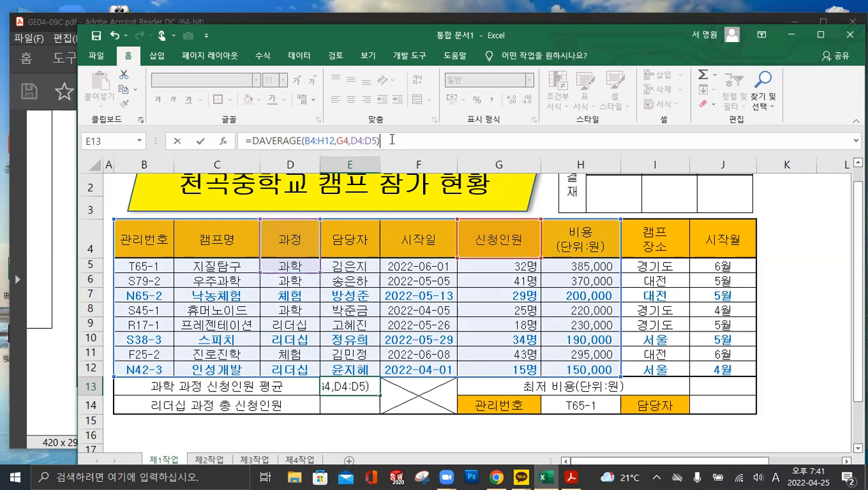
pyautogui.click(198, 143)
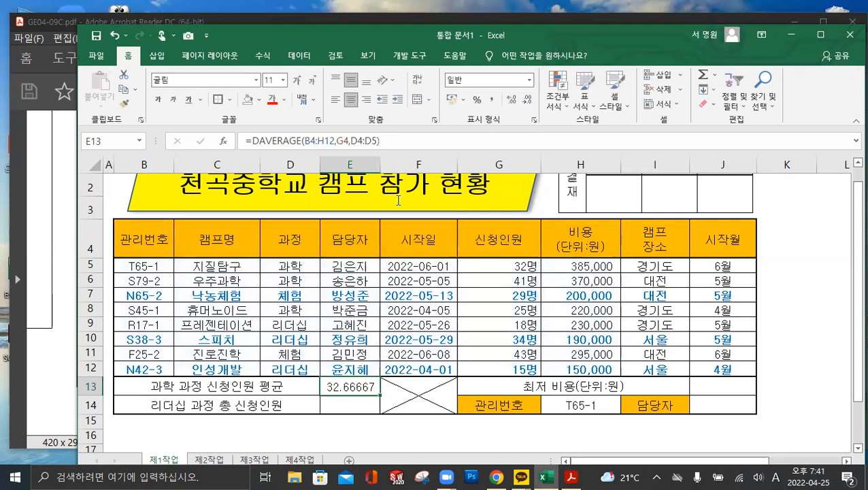
# - Copy the 과정 heading in D4 together with 체험 in D7 and paste them at K4 beside the table
pyautogui.click(302, 242)
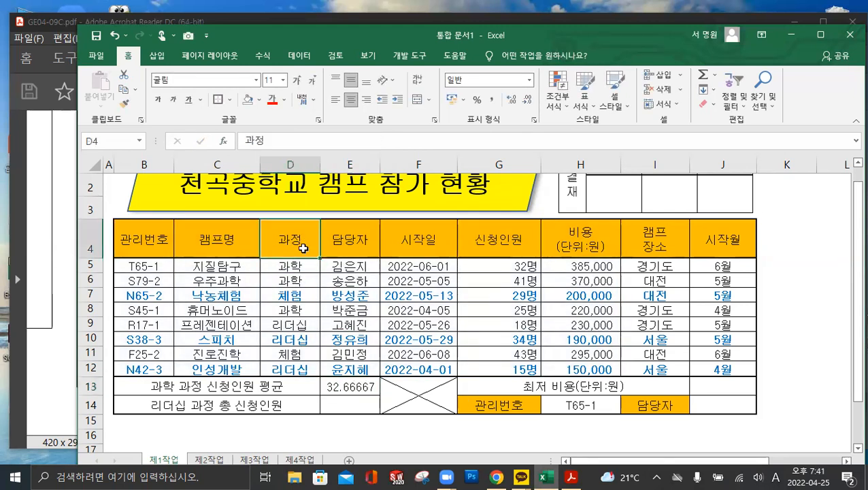
pyautogui.keyDown('ctrl'); pyautogui.click(295, 297); pyautogui.keyUp('ctrl')
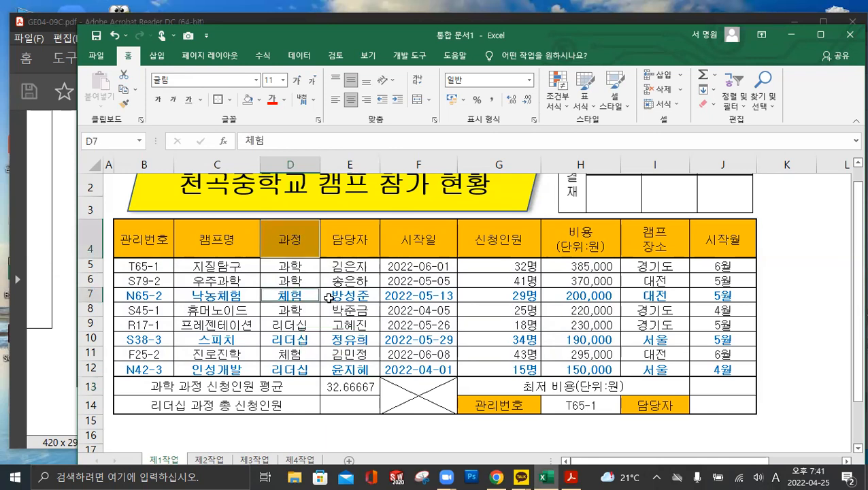
pyautogui.hotkey('ctrl', 'c')
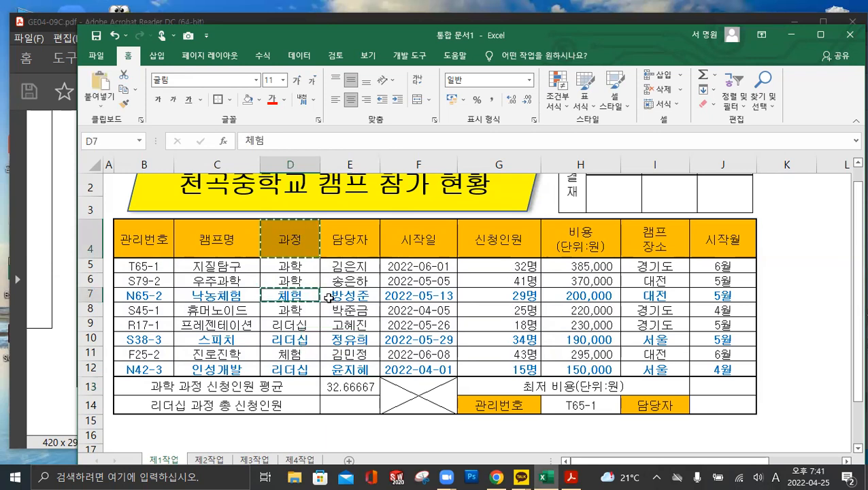
pyautogui.click(789, 237)
pyautogui.hotkey('ctrl', 'v')
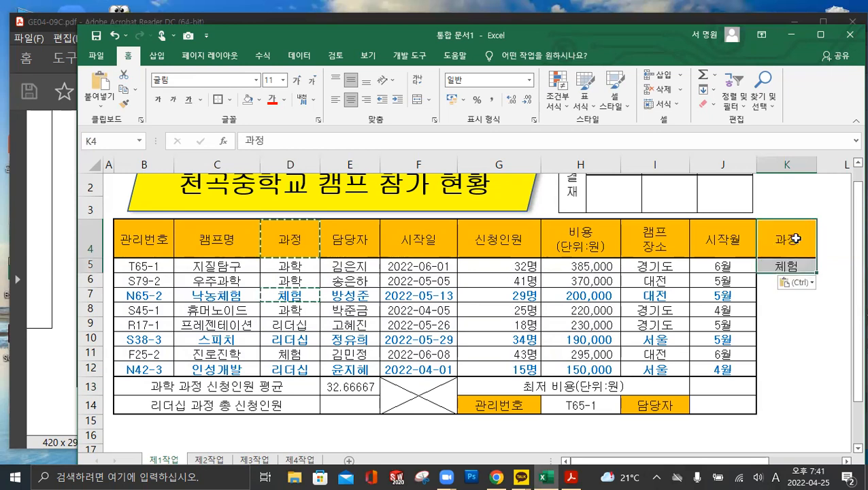
# - Compare the copied criteria in K4:K5 with D4:D5 and clear the copied 과정 and 체험 cells, including their formatting
pyautogui.click(806, 332)
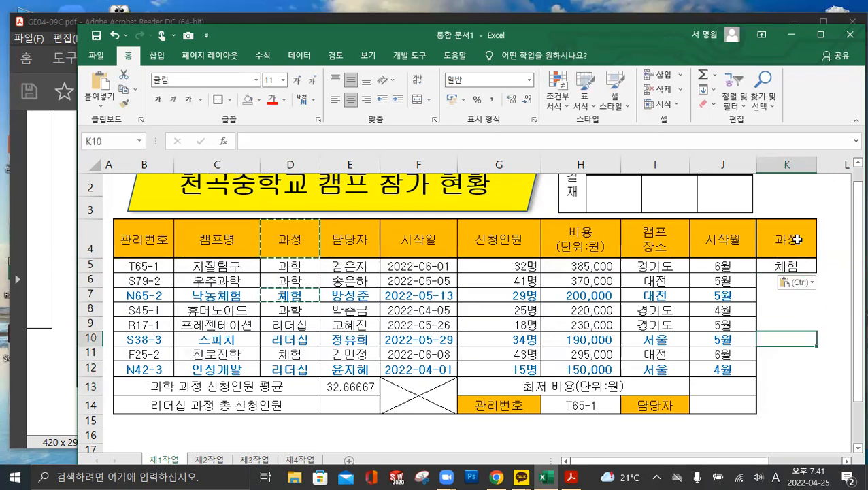
pyautogui.moveTo(797, 240); pyautogui.dragTo(798, 267)
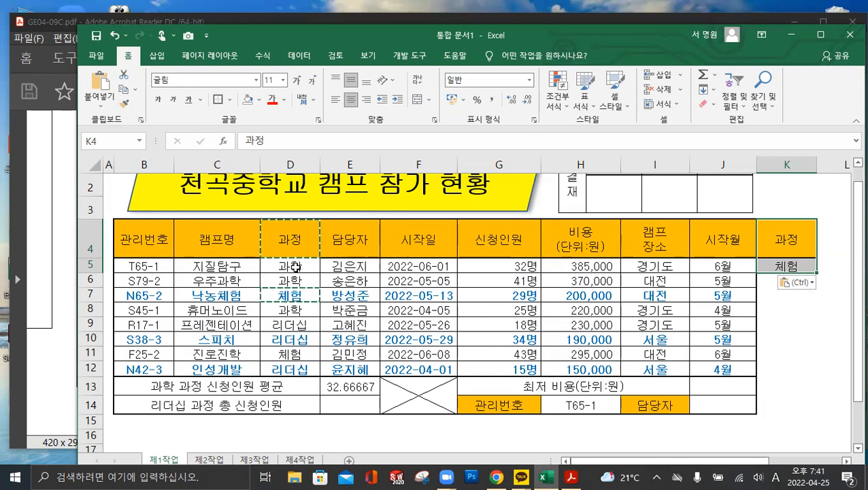
pyautogui.moveTo(295, 241); pyautogui.dragTo(297, 266)
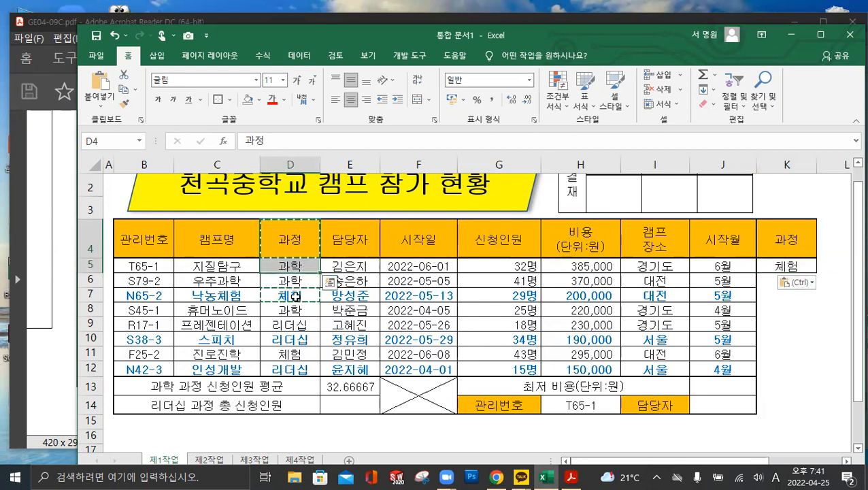
pyautogui.moveTo(800, 238); pyautogui.dragTo(813, 272)
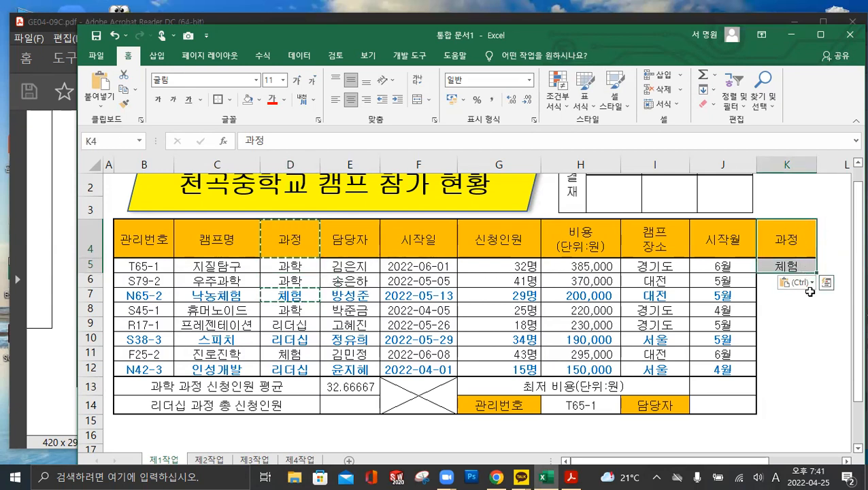
pyautogui.click(803, 214)
pyautogui.moveTo(817, 219); pyautogui.dragTo(818, 315)
pyautogui.click(814, 340)
pyautogui.click(789, 278)
pyautogui.click(580, 311)
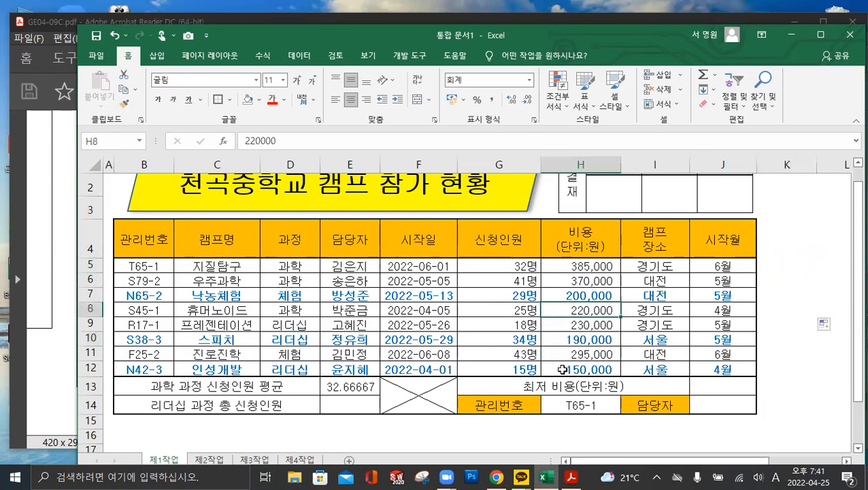
# - Wrap the DAVERAGE formula in E13 in a ROUND function with 1 decimal digit and confirm it
pyautogui.click(361, 386)
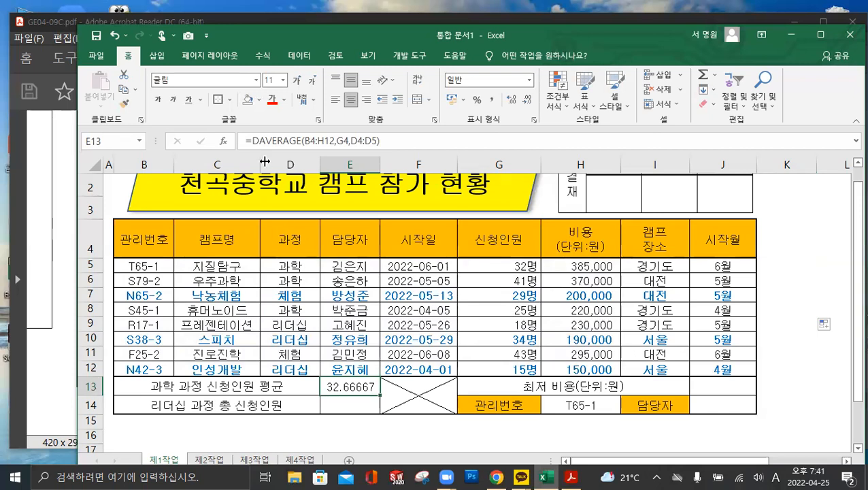
pyautogui.moveTo(253, 140); pyautogui.dragTo(381, 140)
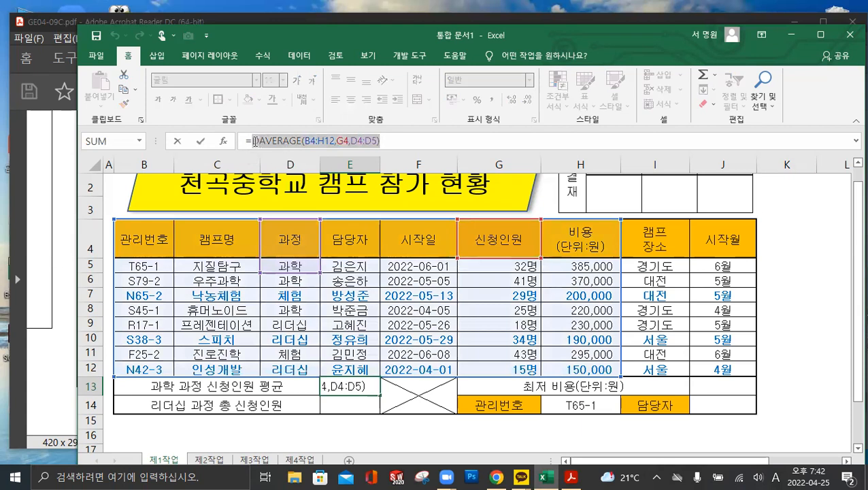
pyautogui.click(252, 141)
pyautogui.write('rou')
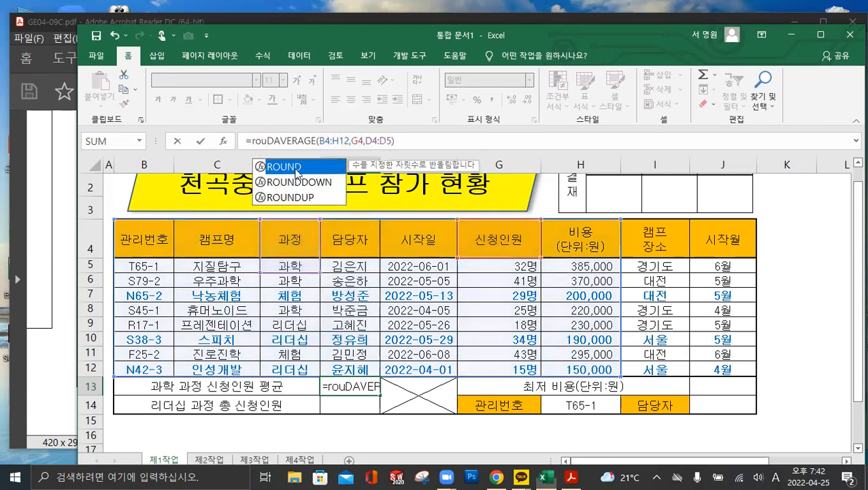
pyautogui.doubleClick(296, 167)
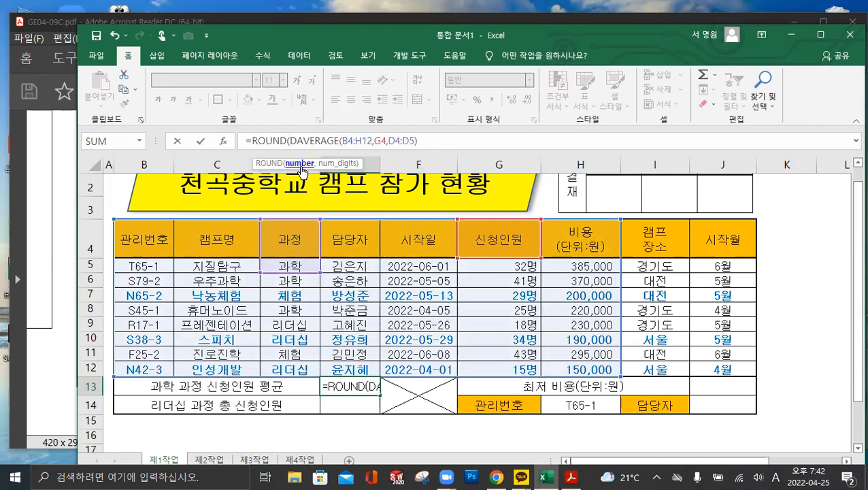
pyautogui.click(444, 138)
pyautogui.write(',')
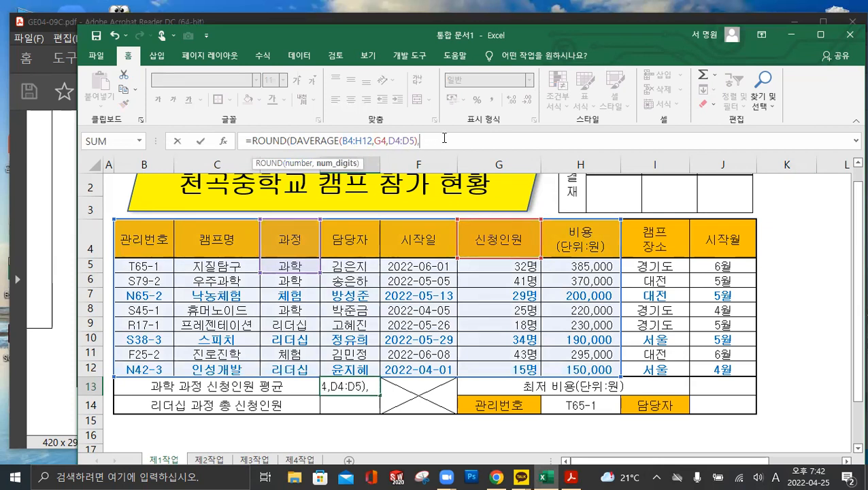
pyautogui.write('0')
pyautogui.click(432, 138)
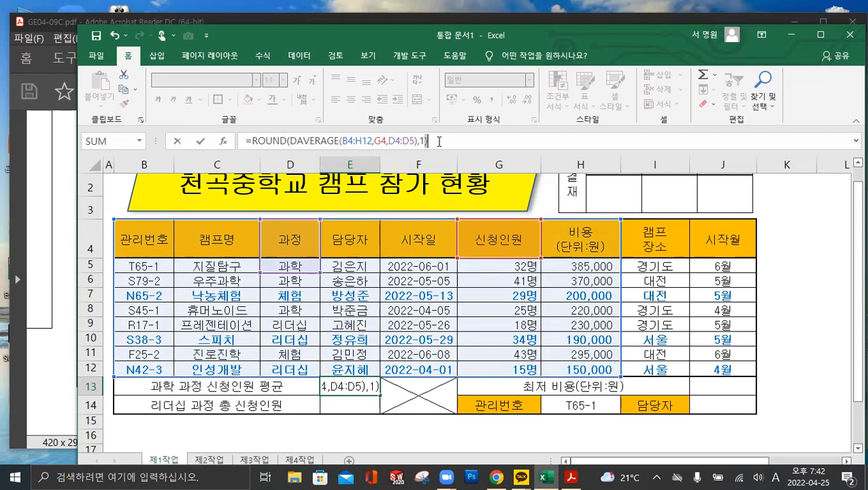
pyautogui.click(202, 140)
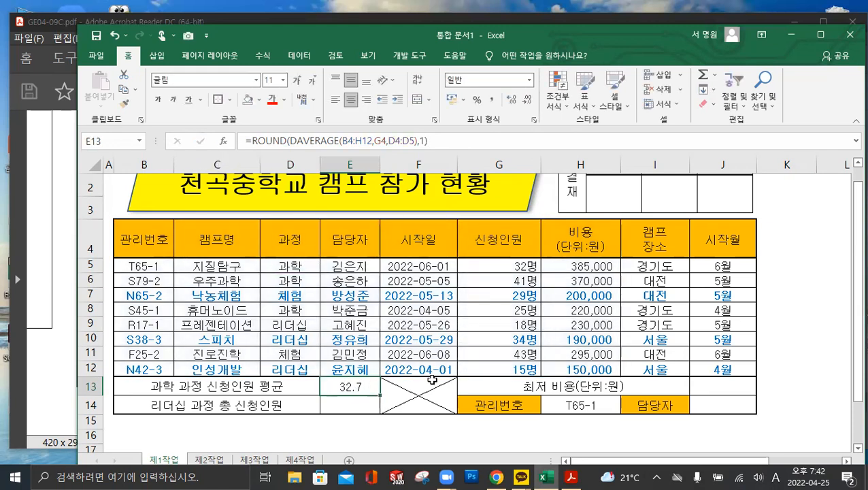
# - Set the ROUND digits argument in E13 to 0 so the average is rounded to an integer
pyautogui.click(423, 141)
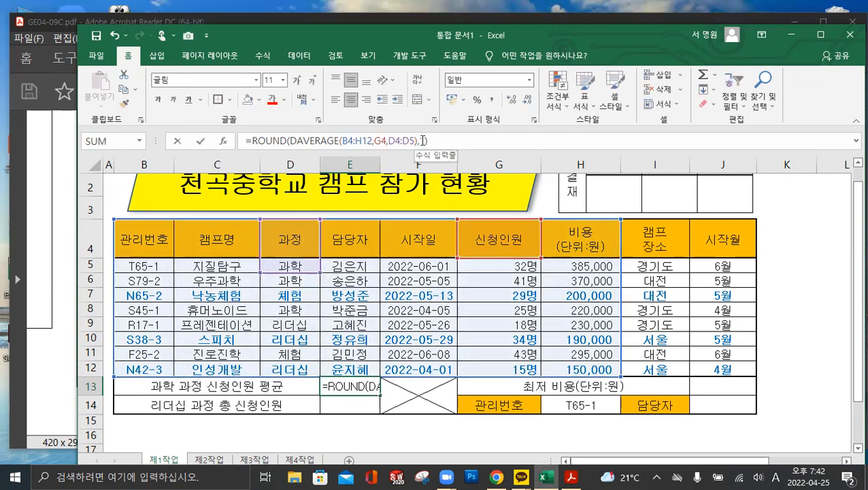
pyautogui.write('0')
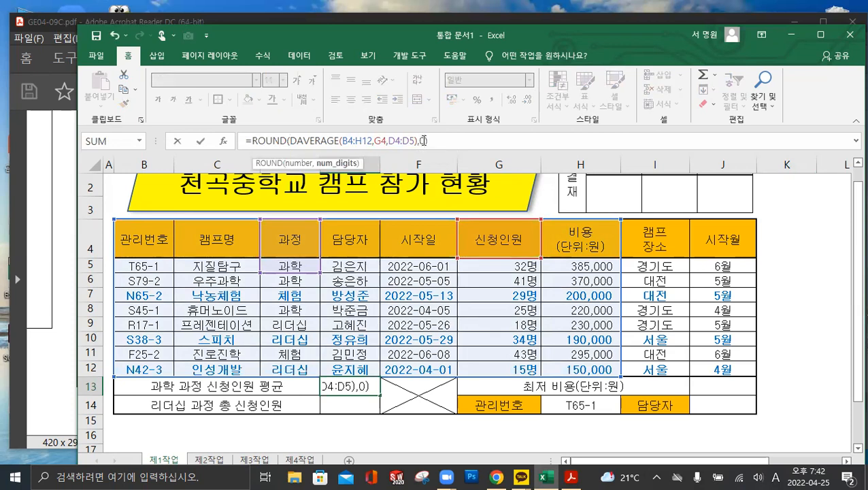
pyautogui.click(200, 142)
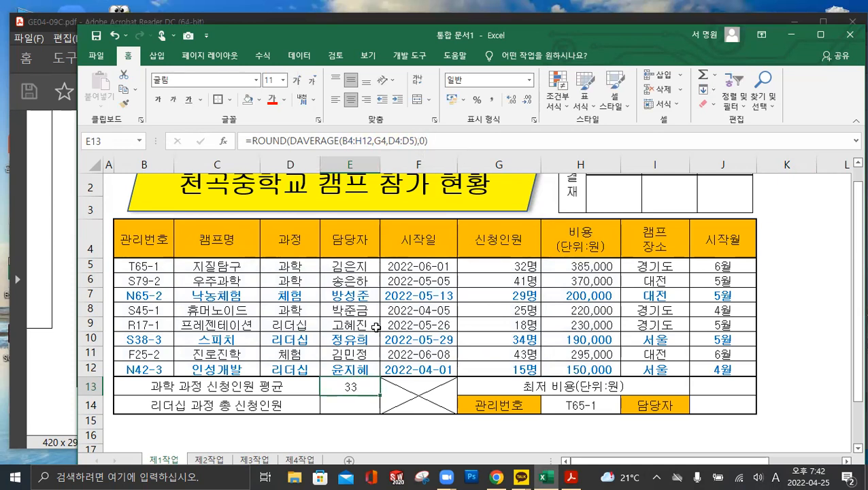
# - Try 2 as the ROUND digits argument in E13 and restore it to 0
pyautogui.click(422, 141)
pyautogui.doubleClick(423, 141)
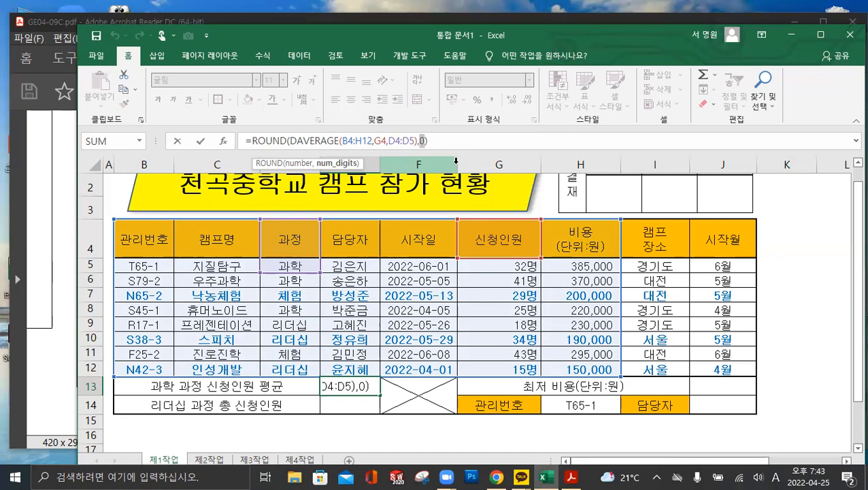
pyautogui.write('2')
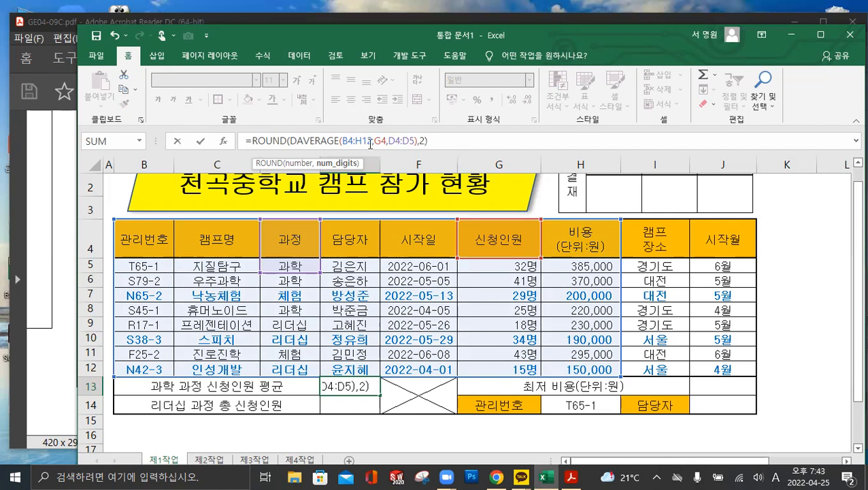
pyautogui.click(200, 141)
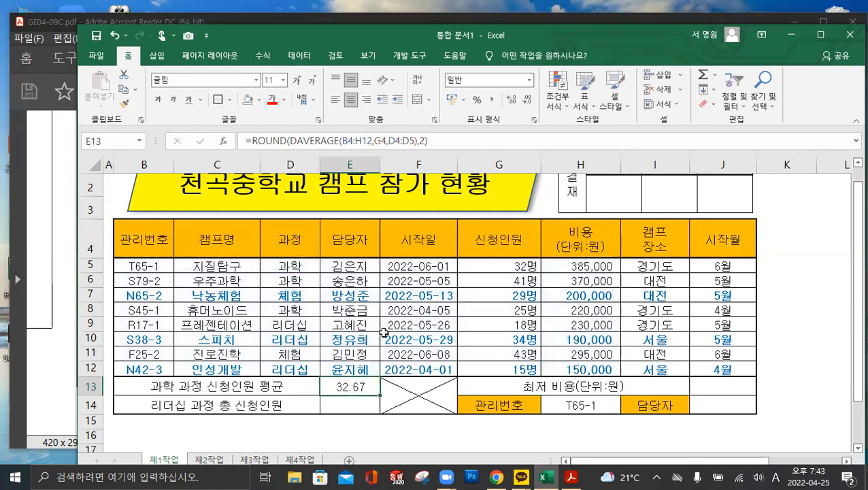
pyautogui.doubleClick(423, 140)
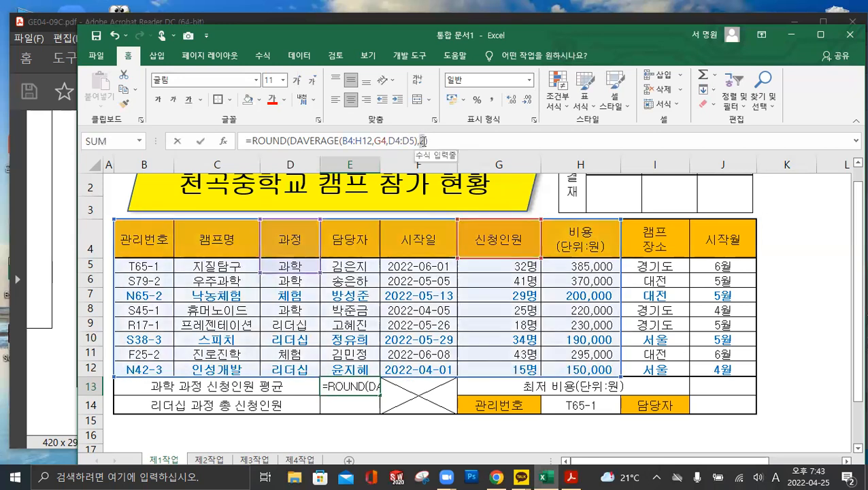
pyautogui.write('0')
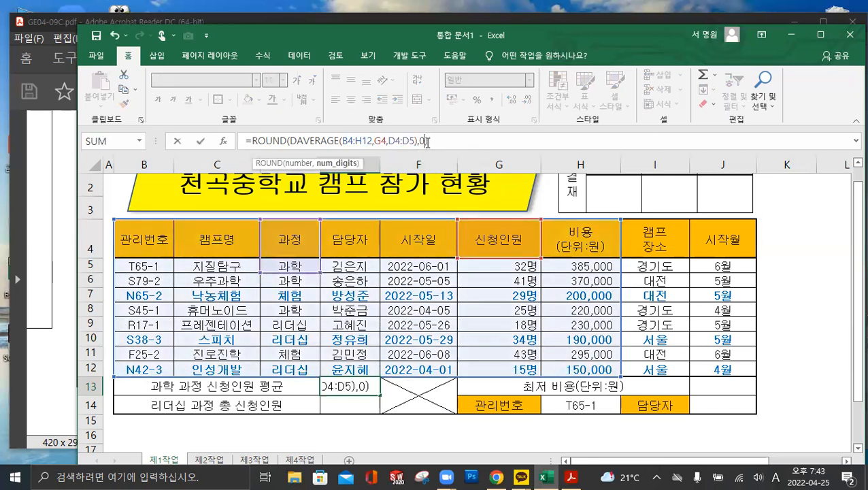
pyautogui.click(201, 140)
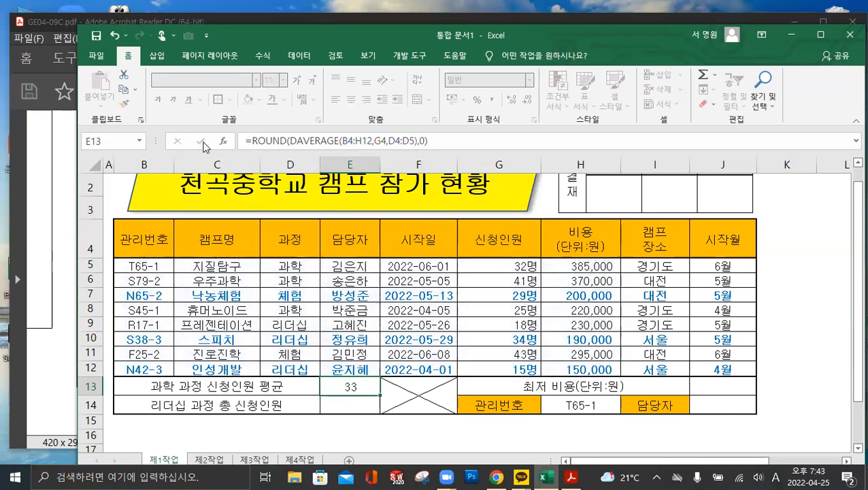
# - Check condition (4) for 리더십 과정 총 신청인원 in the PDF and start a SUMIF formula in worksheet cell E14
pyautogui.click(355, 406)
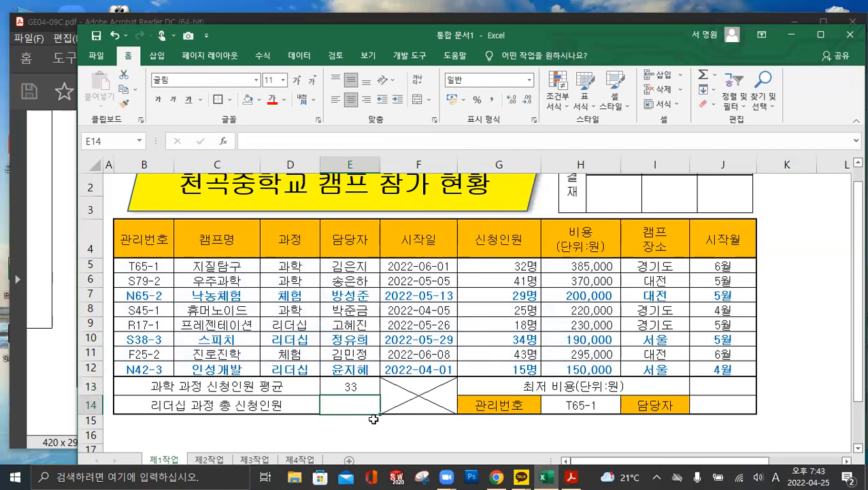
pyautogui.click(571, 477)
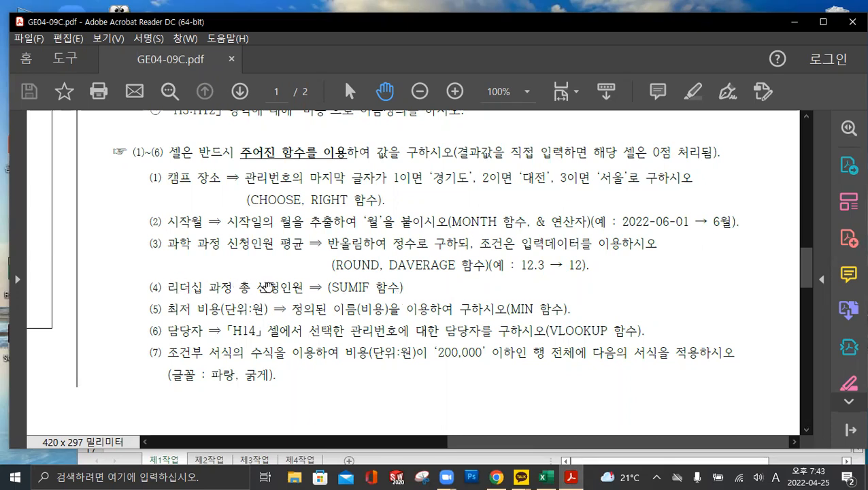
pyautogui.moveTo(170, 287); pyautogui.dragTo(298, 318)
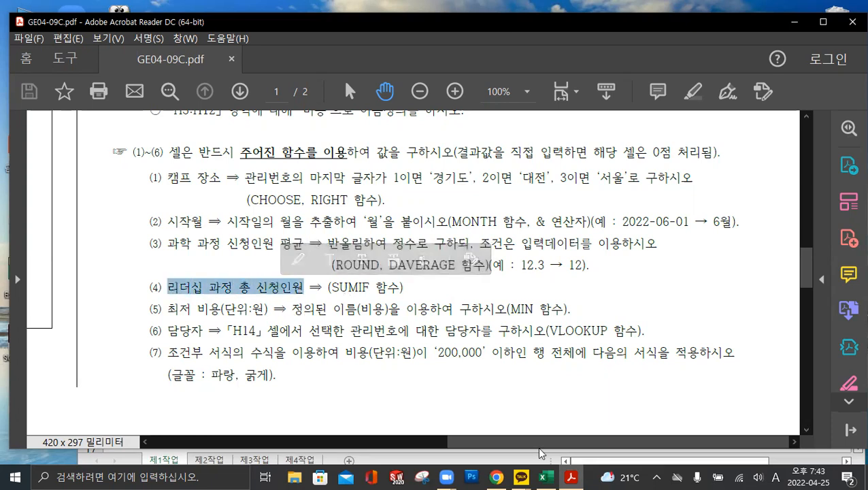
pyautogui.click(544, 476)
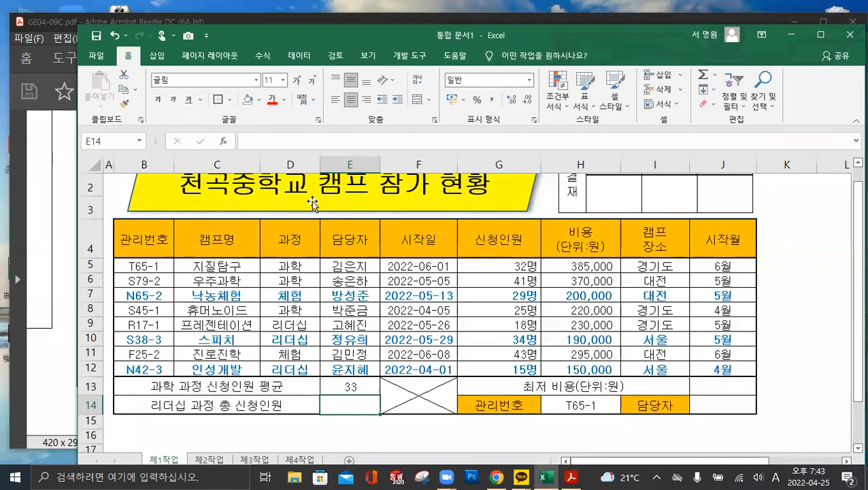
pyautogui.click(265, 141)
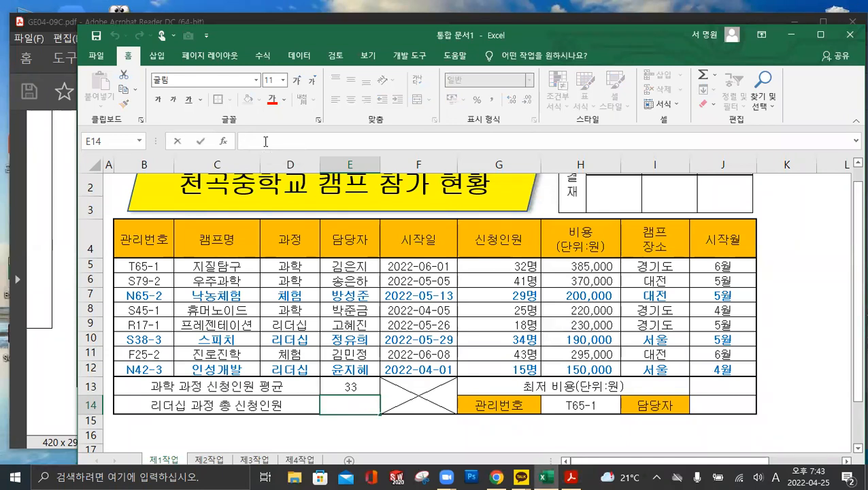
pyautogui.write('=sumif')
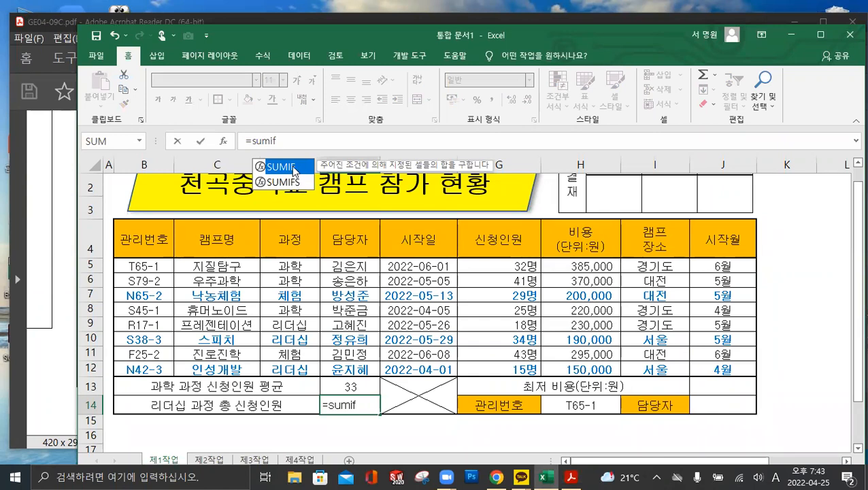
pyautogui.doubleClick(294, 168)
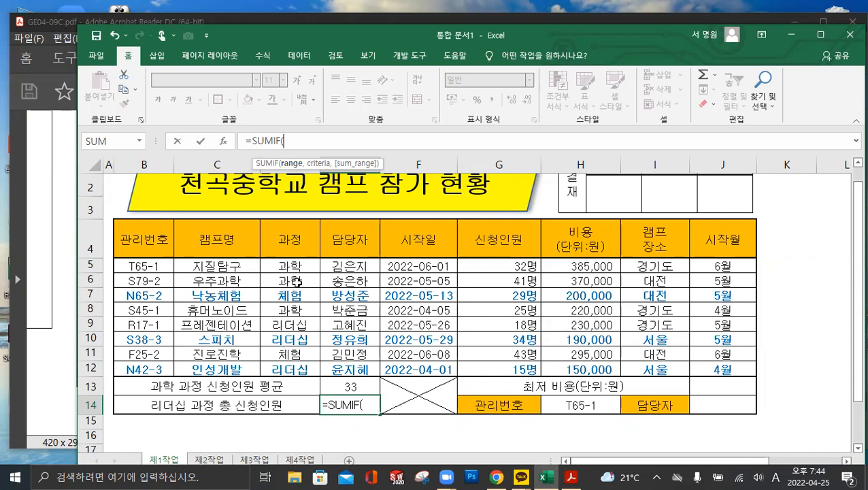
# - Complete the SUMIF formula in E14 with range D5:D12, criterion "리더십" and sum range G5:G12, and confirm it
pyautogui.moveTo(300, 266); pyautogui.dragTo(299, 365)
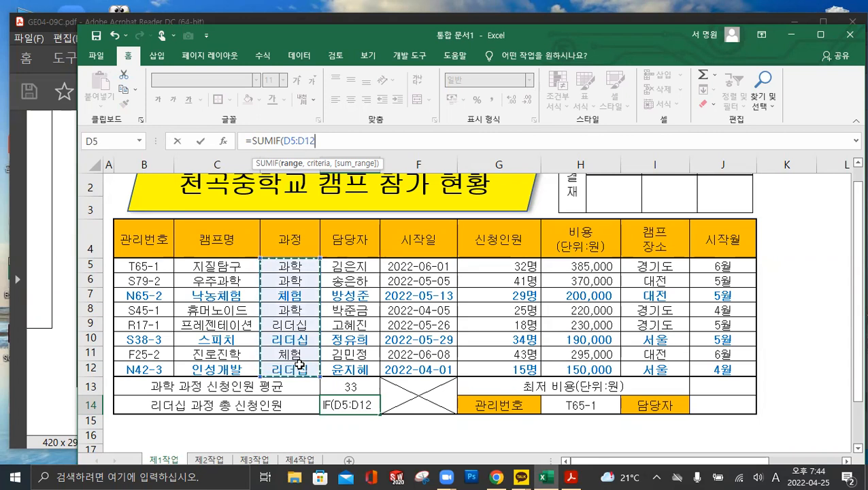
pyautogui.write(',')
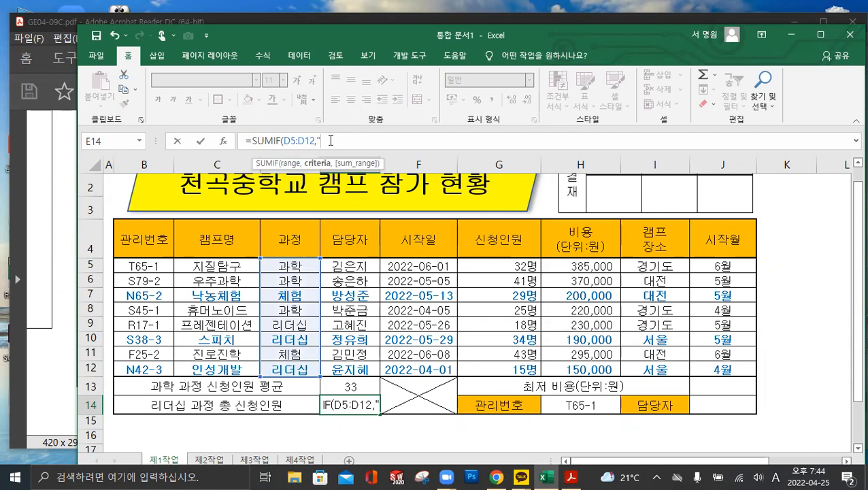
pyautogui.write('"리더십')
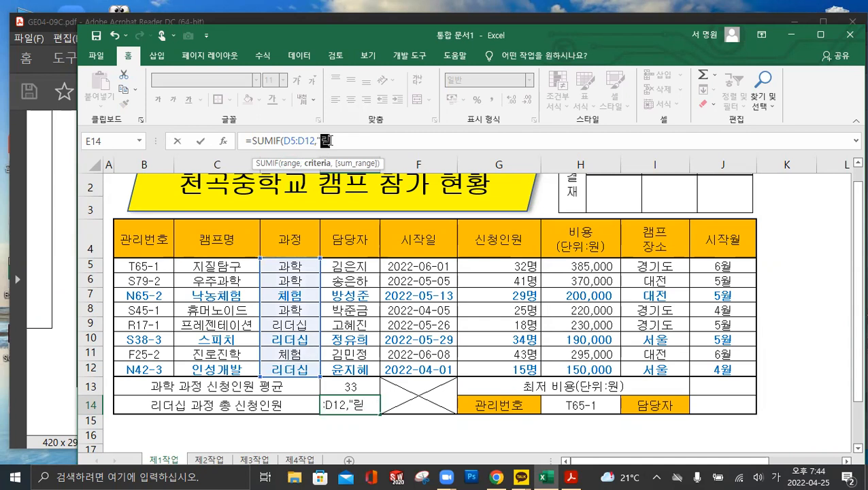
pyautogui.write('"')
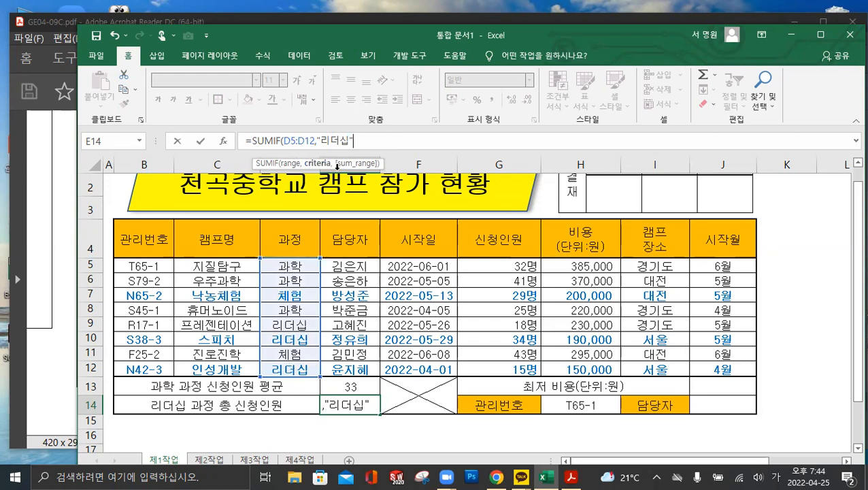
pyautogui.write(',')
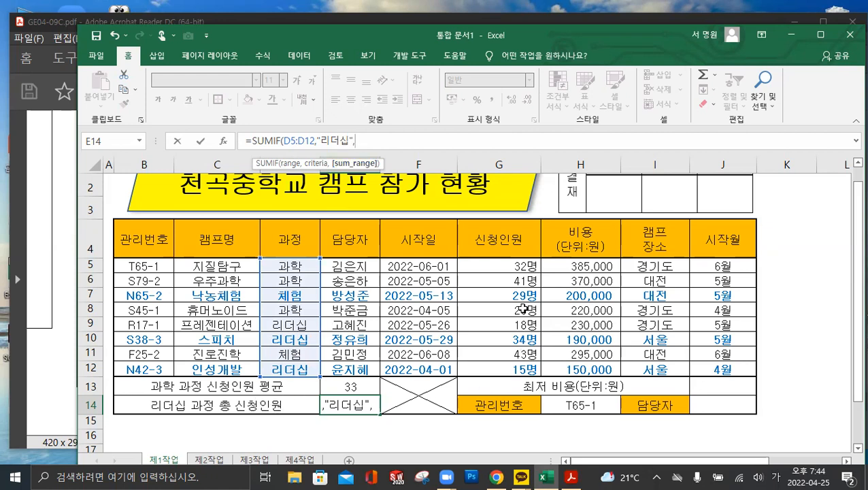
pyautogui.moveTo(527, 267); pyautogui.dragTo(527, 368)
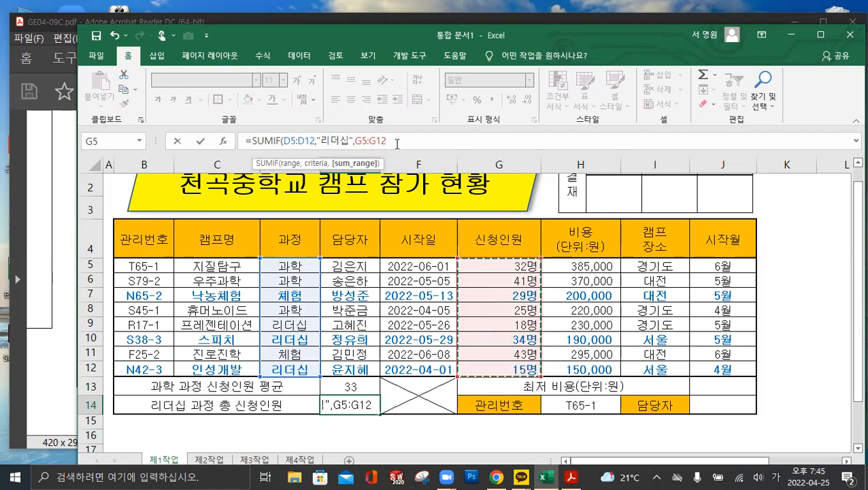
pyautogui.write(')')
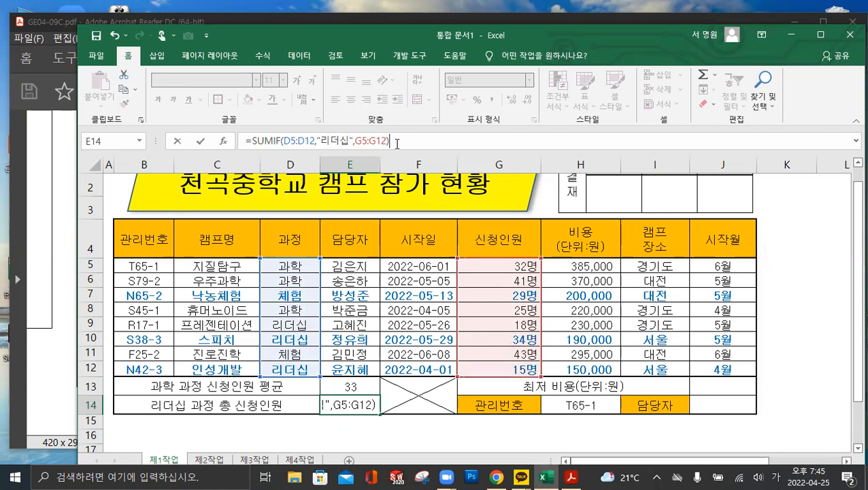
pyautogui.click(198, 141)
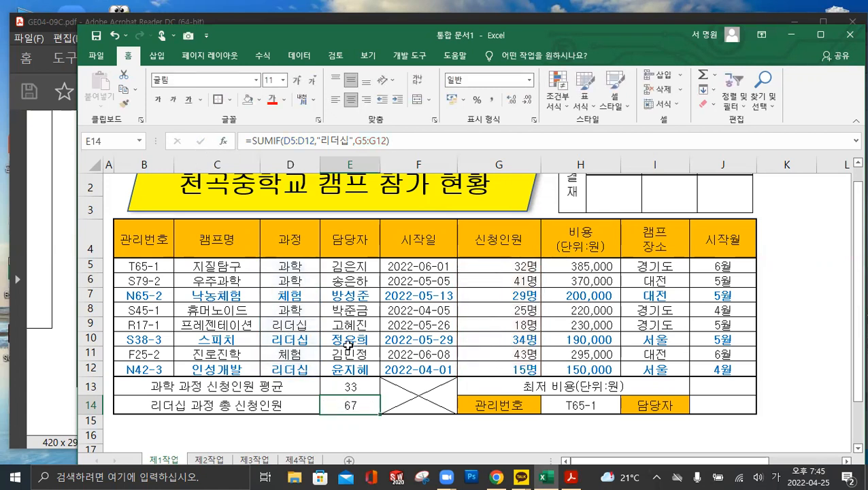
# - Check the E14 total against the 신청인원 values of the three 리더십 rows
pyautogui.click(529, 340)
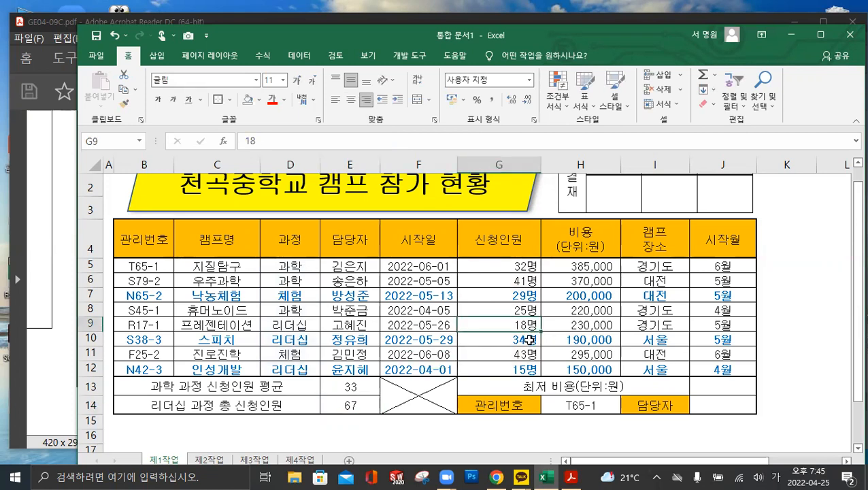
pyautogui.click(529, 367)
pyautogui.click(374, 407)
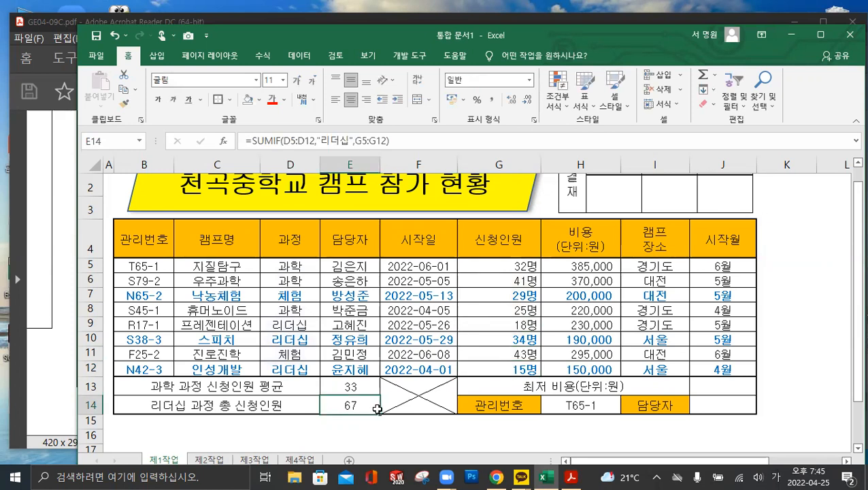
# - Check condition (5) in the PDF, enter =MIN(비용) in worksheet cell J13 using the defined name, and give the cell thousands-separator formatting
pyautogui.click(573, 477)
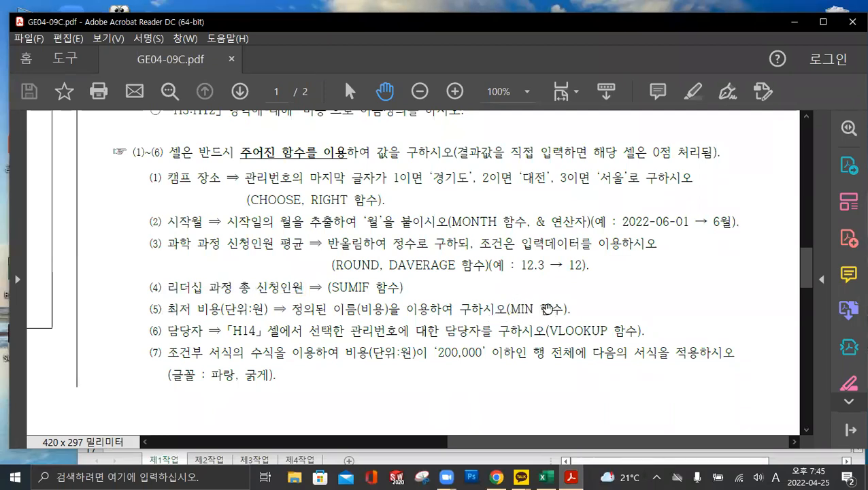
pyautogui.hotkey('alt', 'Tab')
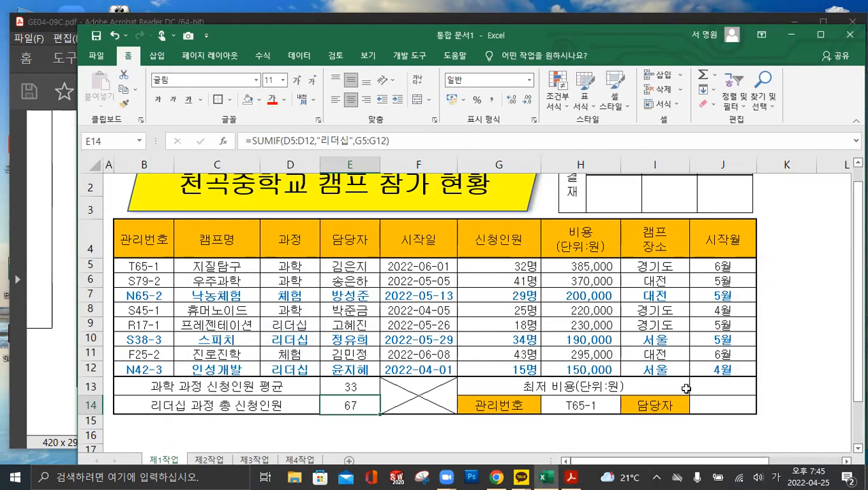
pyautogui.click(718, 386)
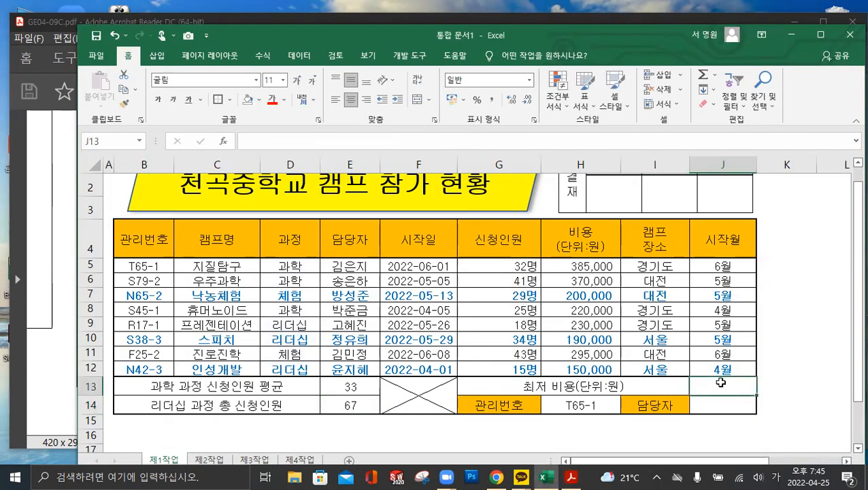
pyautogui.click(268, 142)
pyautogui.write('=')
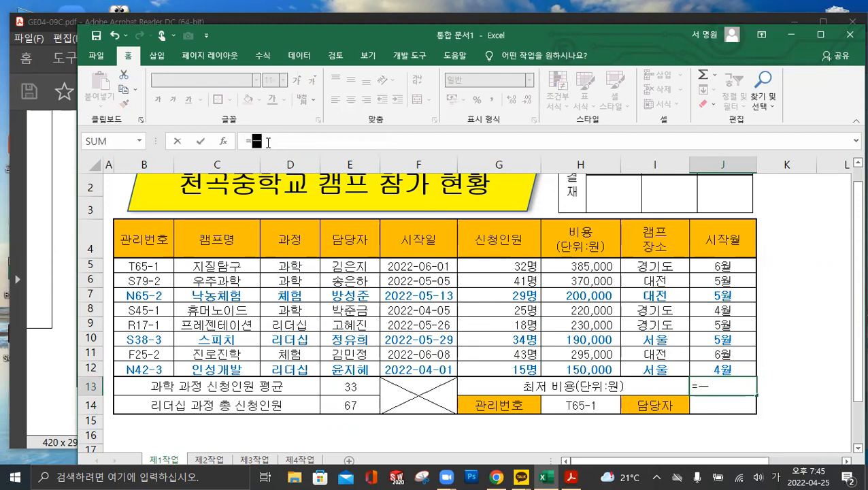
pyautogui.write('min')
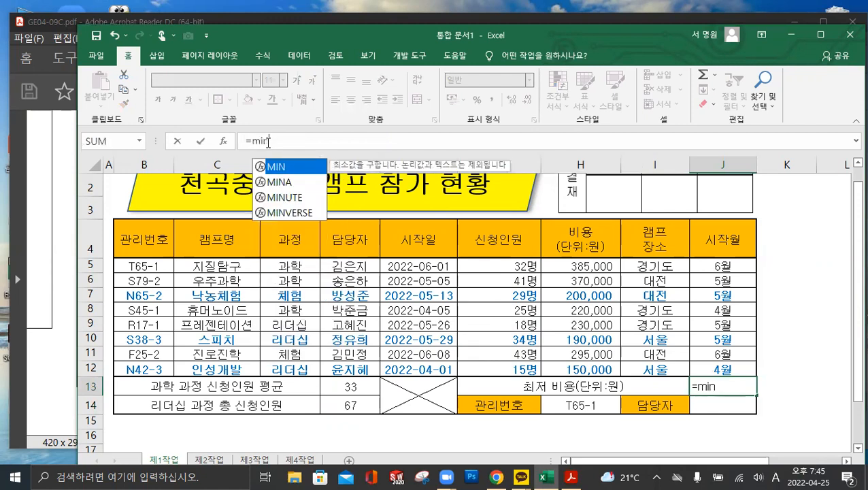
pyautogui.press('Tab')
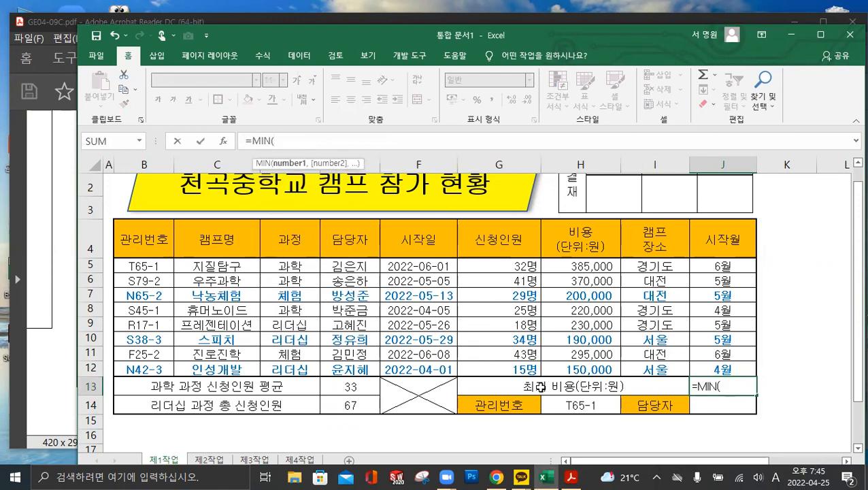
pyautogui.moveTo(578, 266); pyautogui.dragTo(586, 369)
pyautogui.write(')')
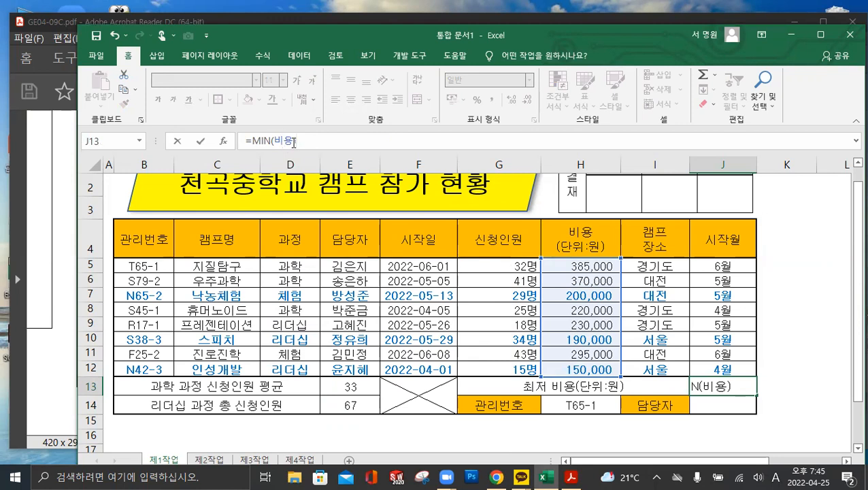
pyautogui.click(200, 141)
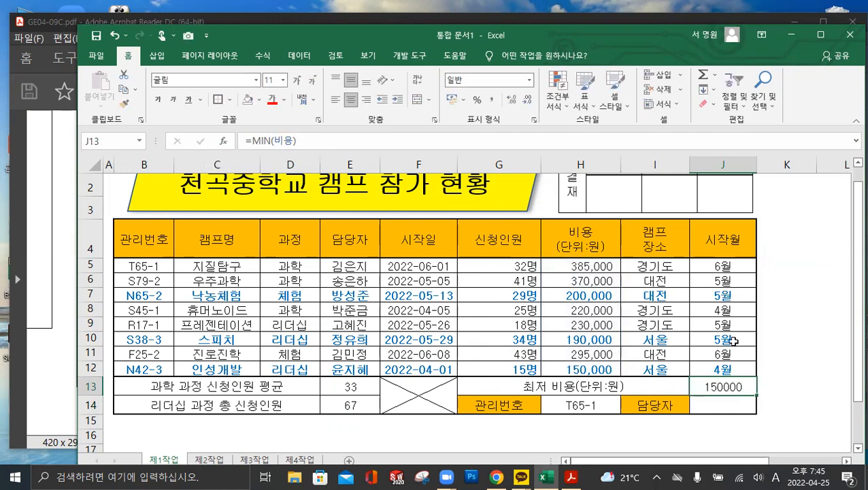
pyautogui.click(494, 103)
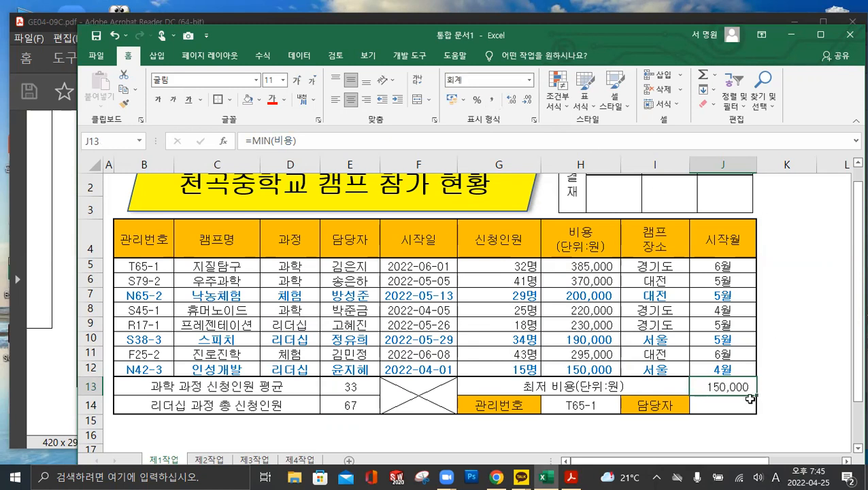
# - Check condition (6) for 담당자 in the PDF and start a VLOOKUP formula in worksheet cell J14
pyautogui.click(728, 404)
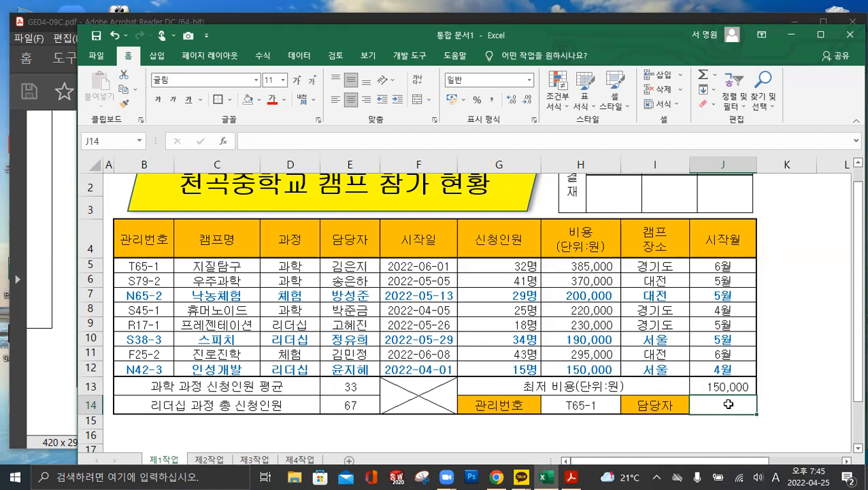
pyautogui.click(571, 476)
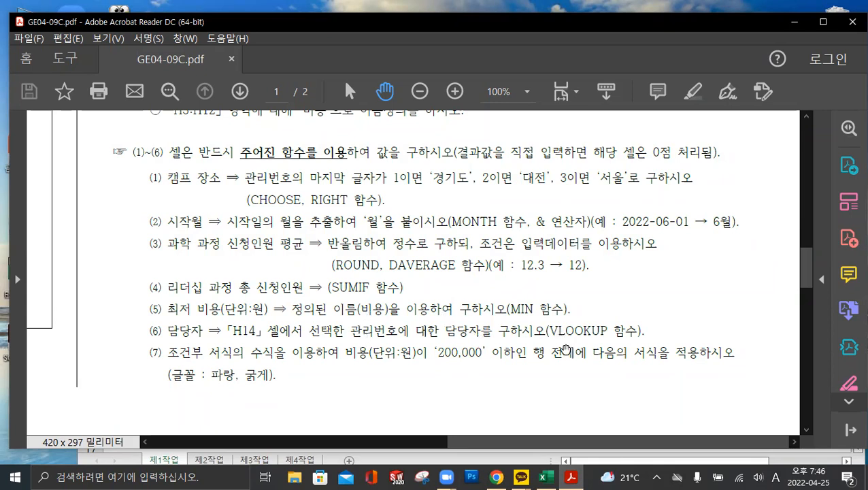
pyautogui.click(545, 477)
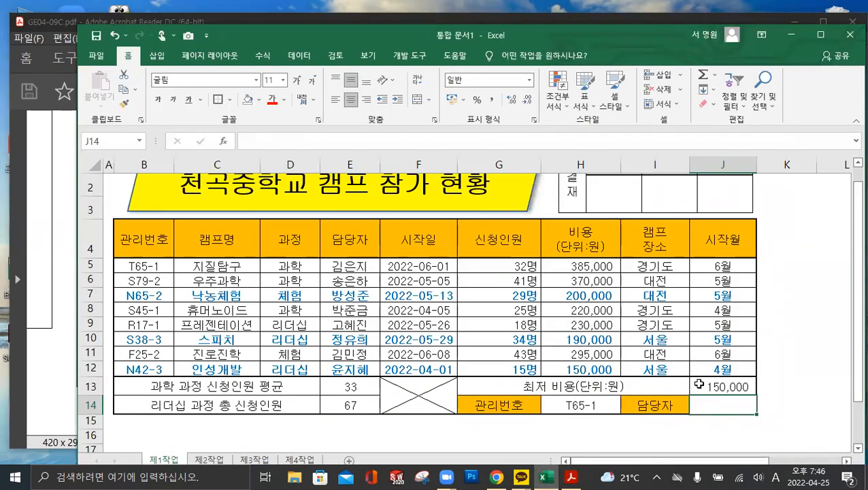
pyautogui.click(263, 140)
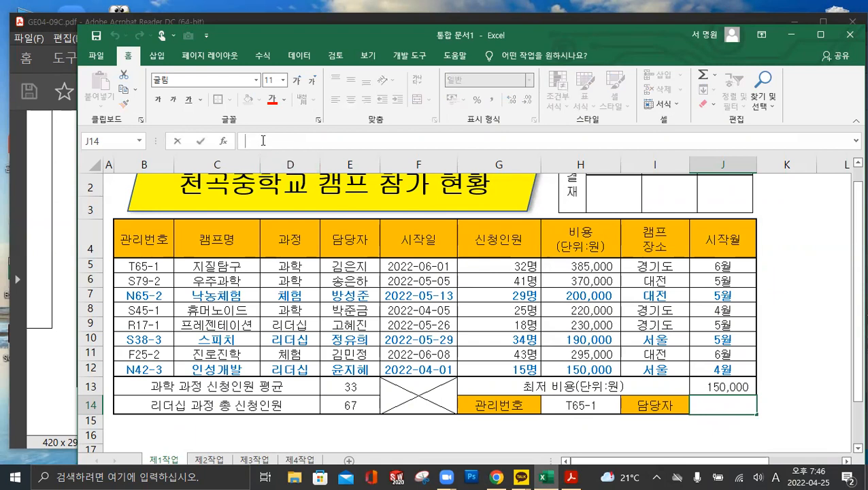
pyautogui.write('=')
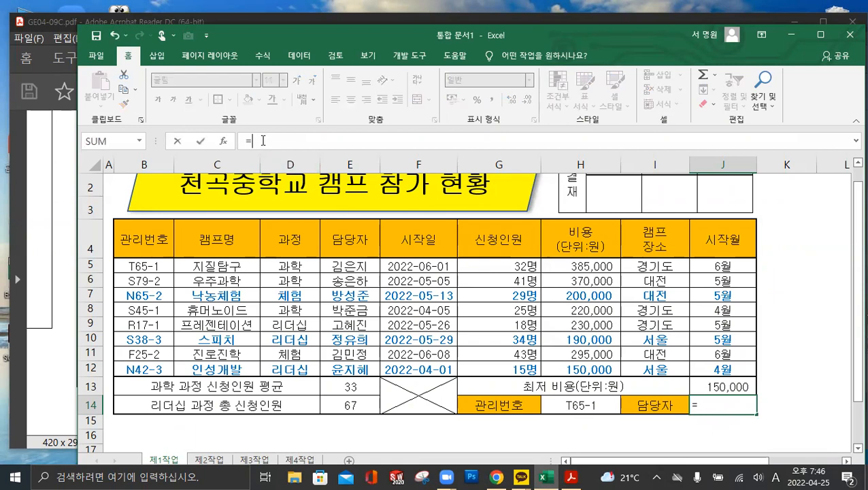
pyautogui.write('vl')
pyautogui.press('BackSpace')
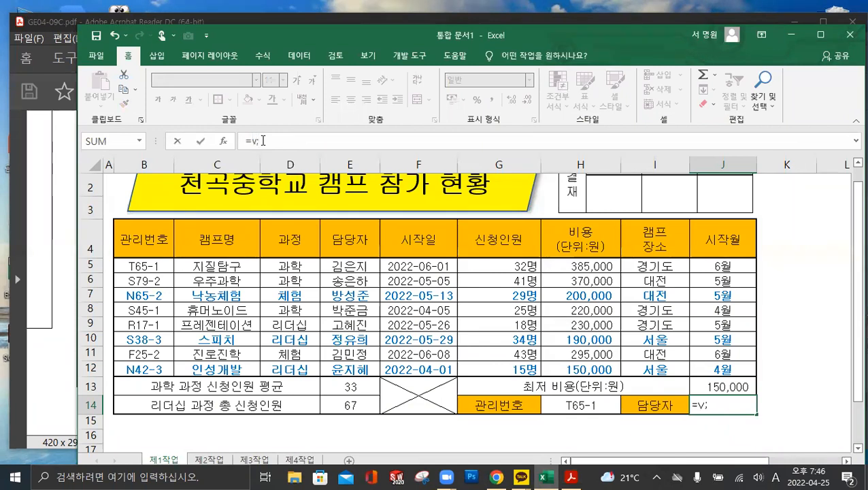
pyautogui.write('l')
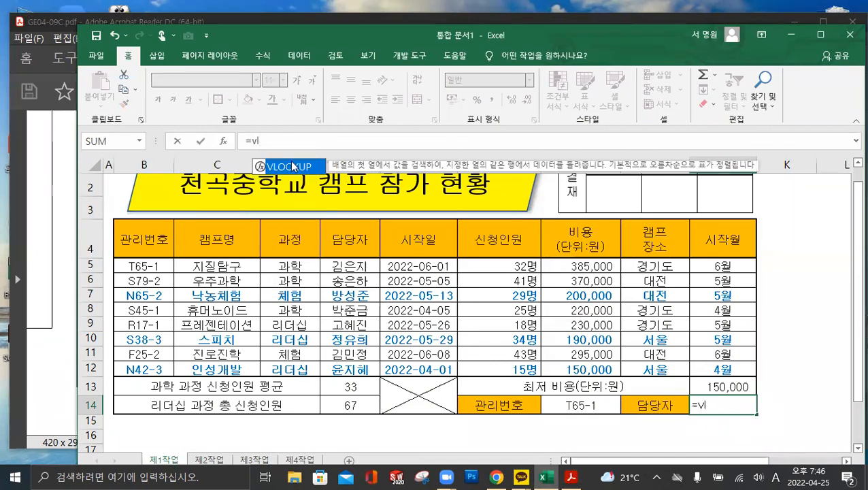
pyautogui.doubleClick(293, 168)
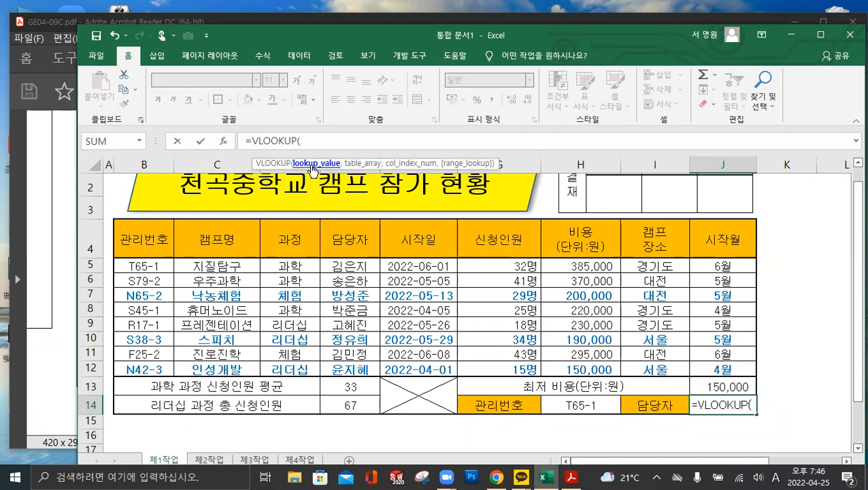
# - Complete the VLOOKUP in J14 with lookup value H14, table B5:E12, column 4 and exact match FALSE, and confirm it
pyautogui.click(602, 407)
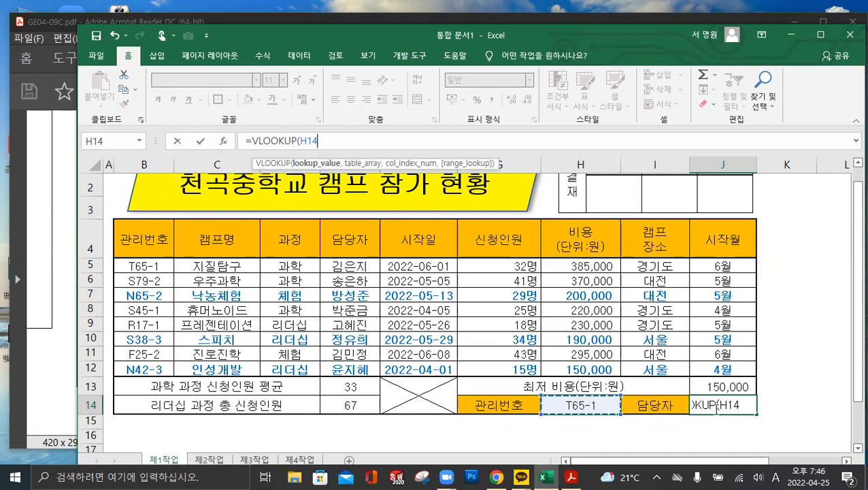
pyautogui.write(',')
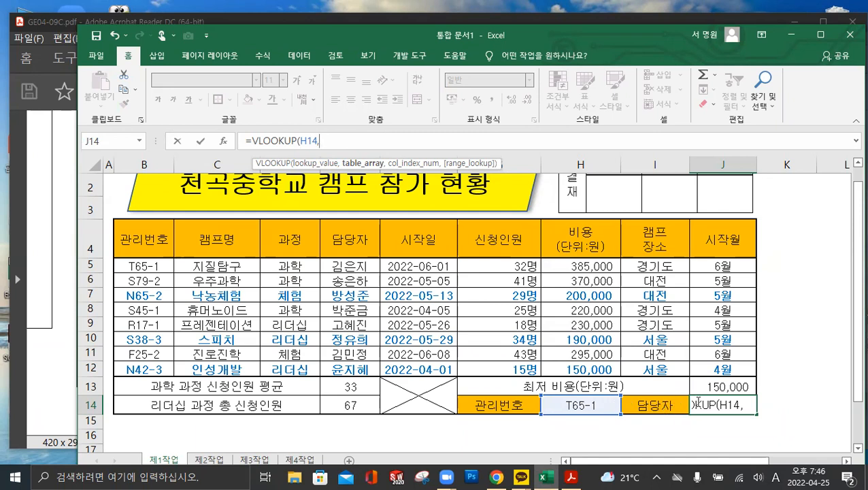
pyautogui.click(155, 265)
pyautogui.moveTo(156, 265); pyautogui.dragTo(376, 355)
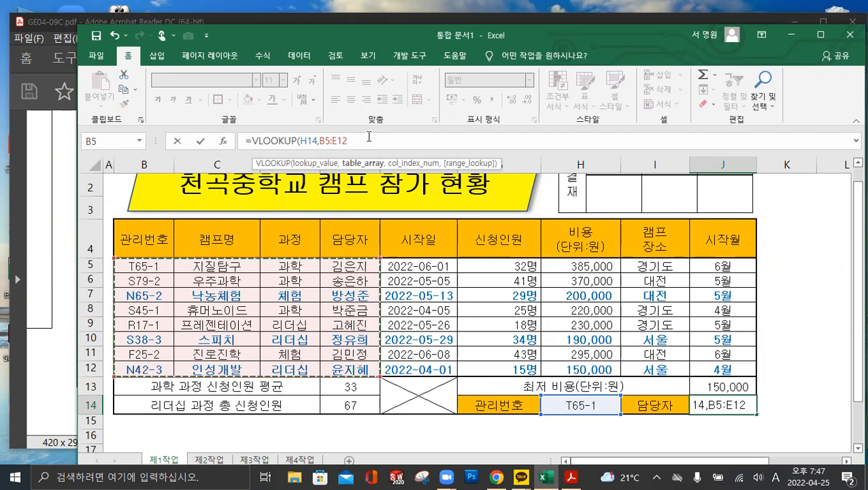
pyautogui.write(',4')
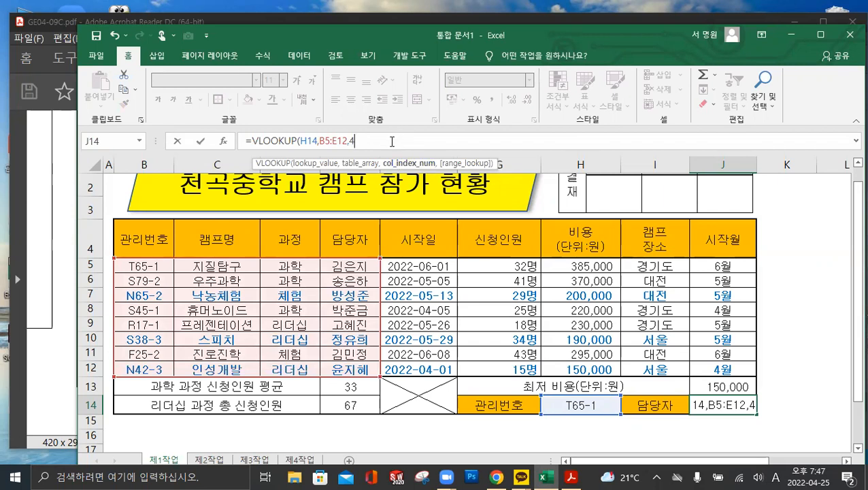
pyautogui.write(',')
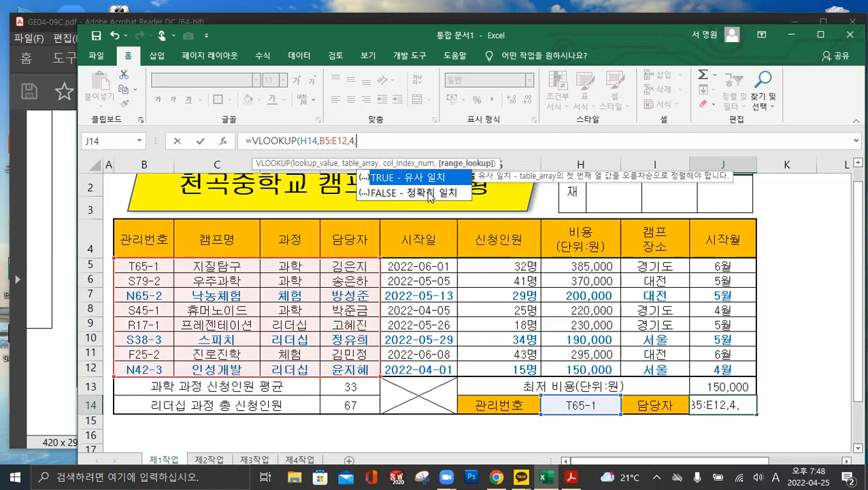
pyautogui.doubleClick(408, 192)
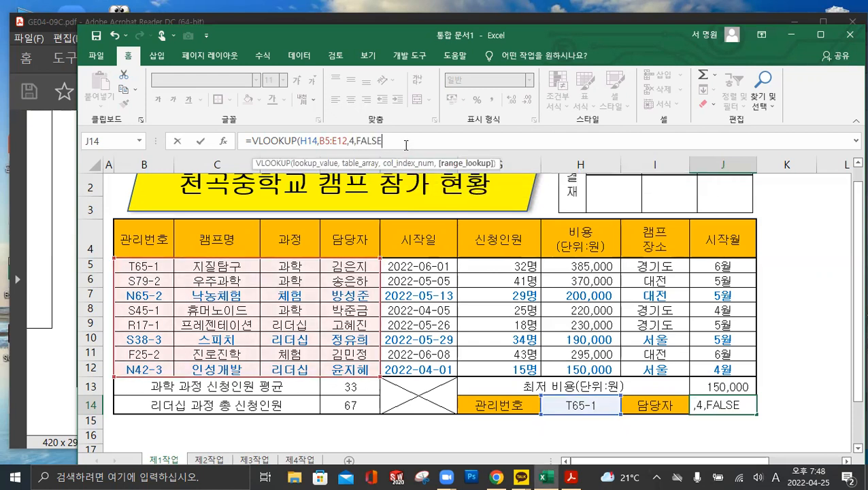
pyautogui.write(')')
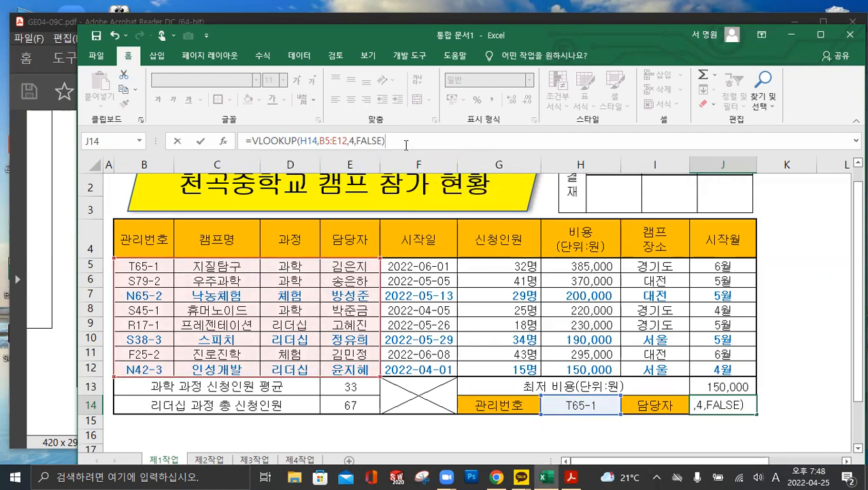
pyautogui.click(198, 141)
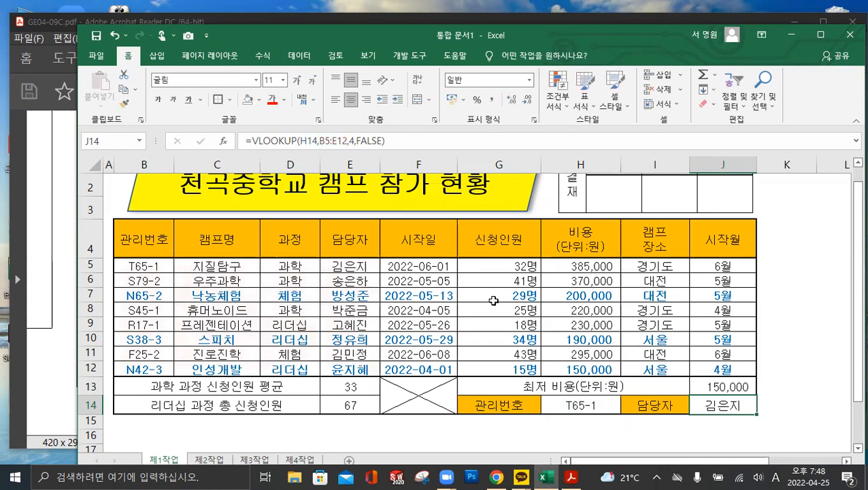
# - Test the 담당자 lookup by setting 관리번호 in H14 to S79-2, N65-2 and S45-1, and set it back to T65-1
pyautogui.click(603, 404)
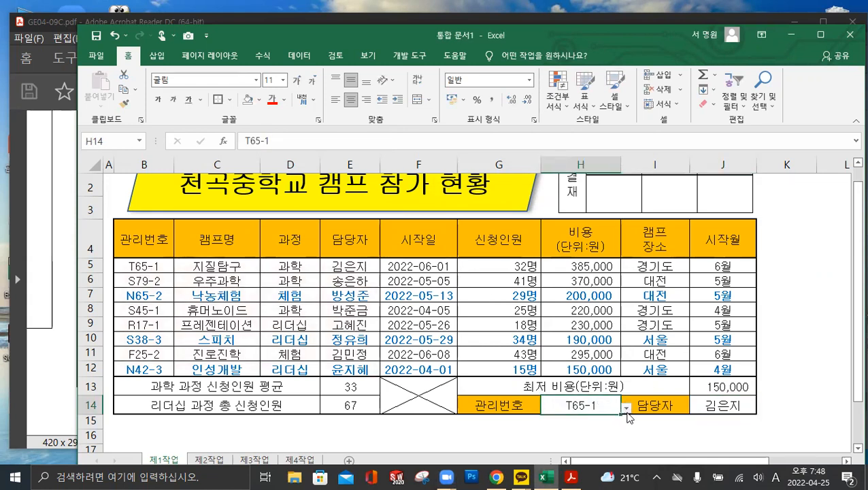
pyautogui.click(626, 411)
pyautogui.click(531, 307)
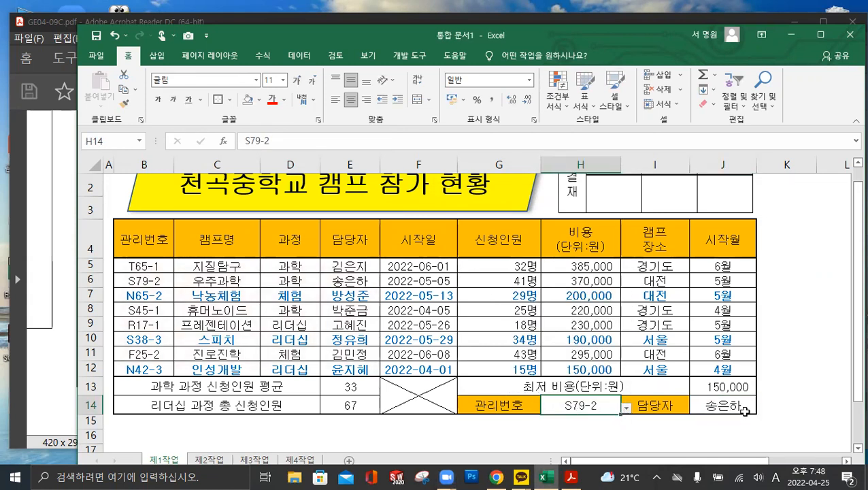
pyautogui.click(627, 407)
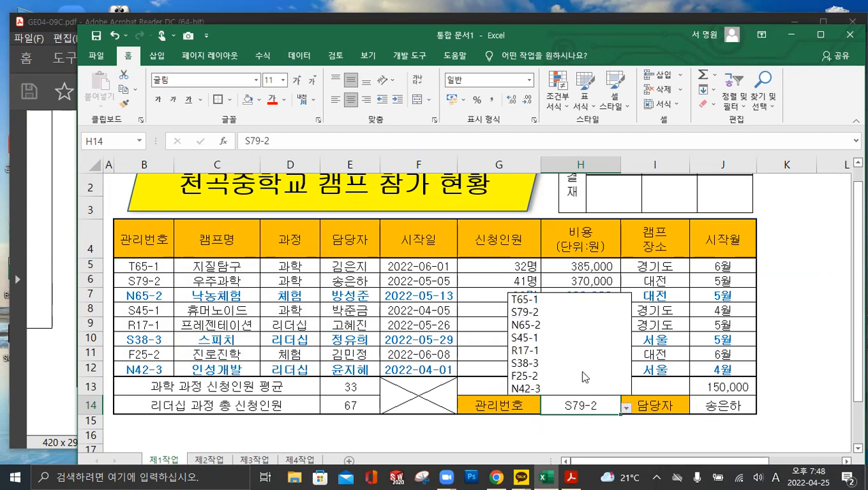
pyautogui.click(556, 325)
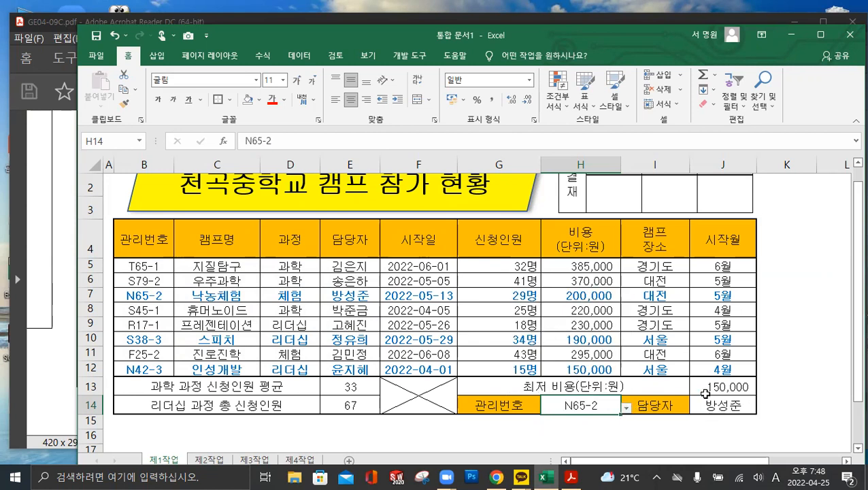
pyautogui.click(627, 409)
pyautogui.click(531, 335)
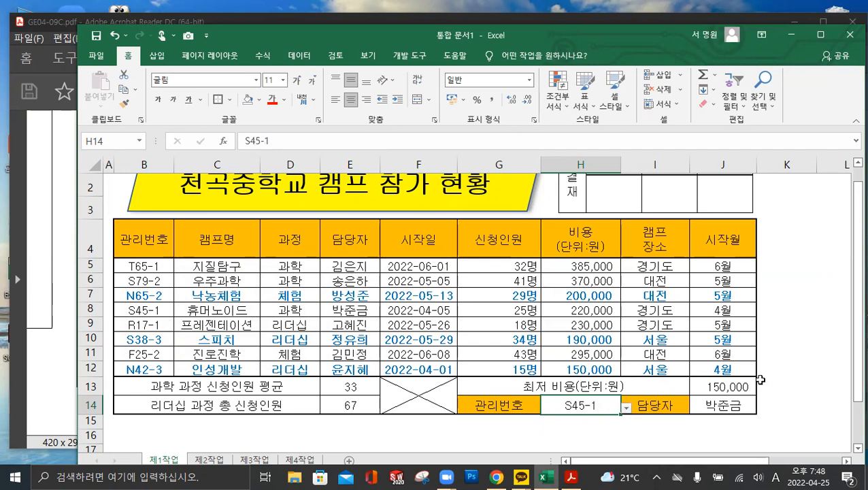
pyautogui.click(626, 407)
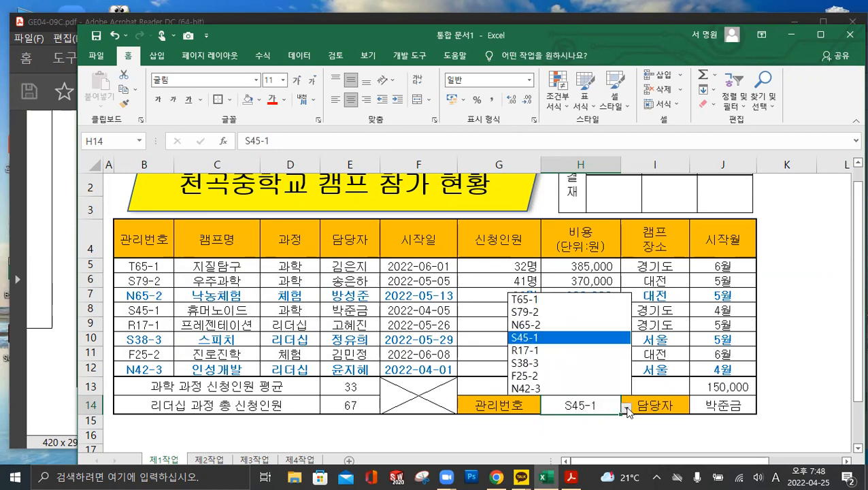
pyautogui.click(563, 305)
pyautogui.click(731, 406)
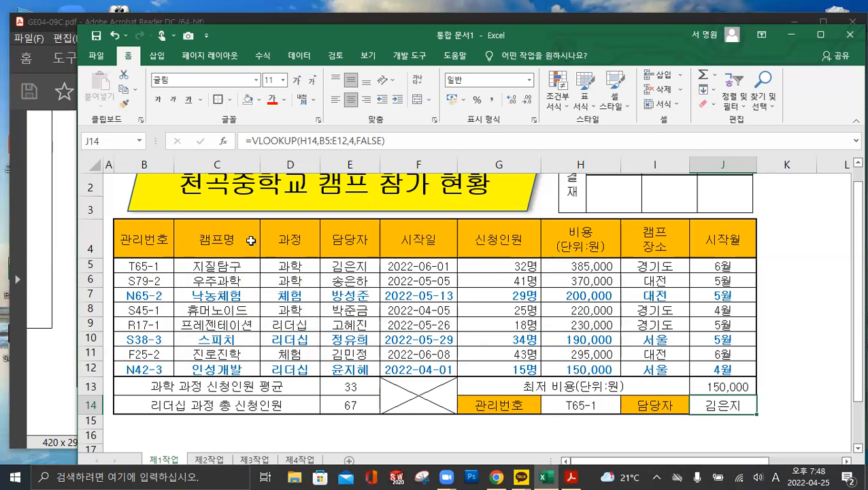
# - Review the camp table and filter criteria on sheet 제2작업 and the pivot table on sheet 제3작업
pyautogui.click(602, 270)
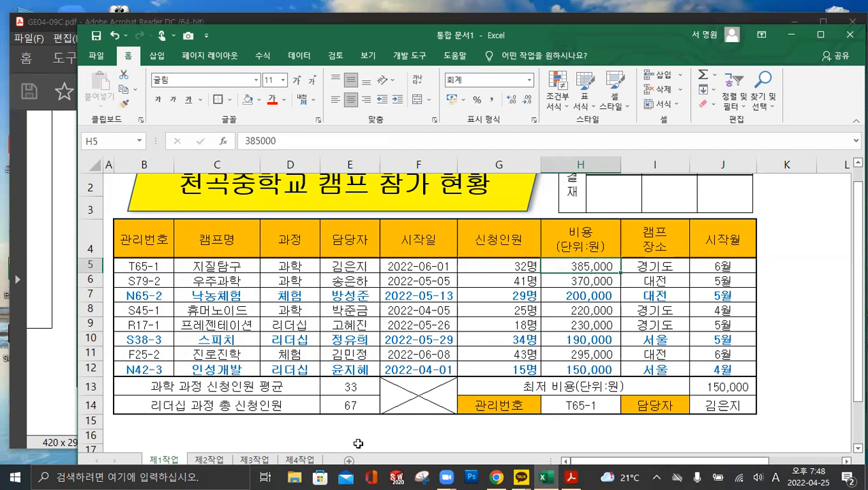
pyautogui.click(221, 462)
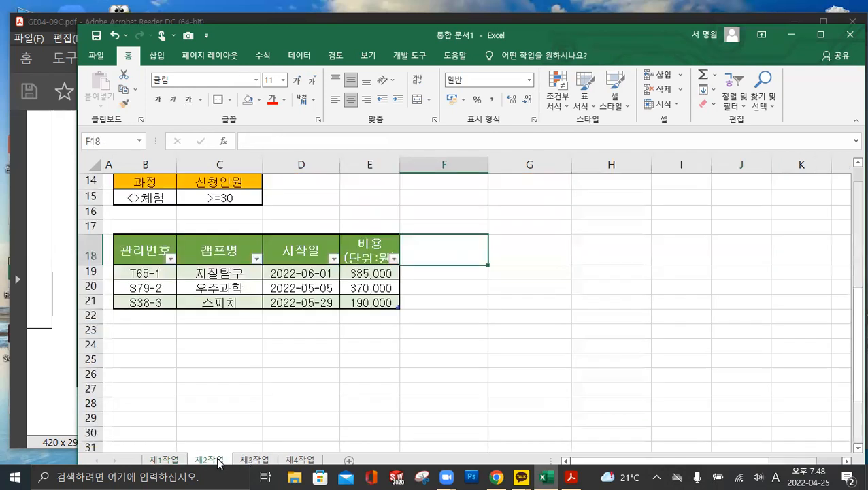
pyautogui.scroll(4, 475, 276)
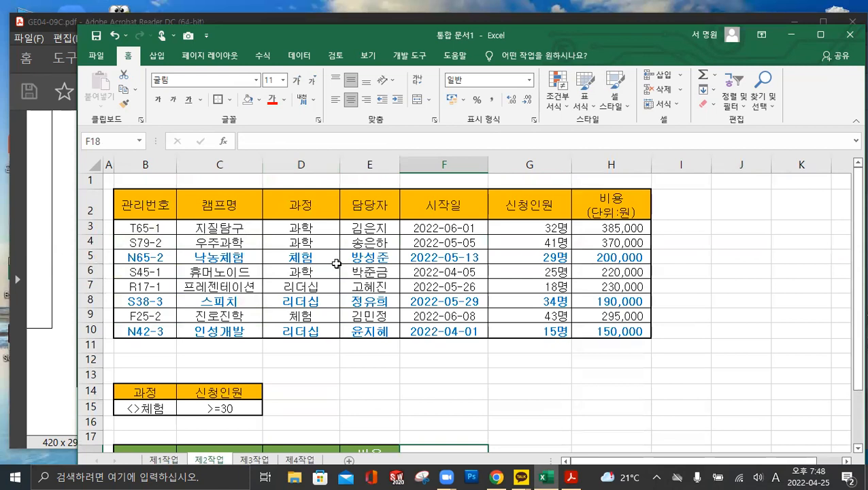
pyautogui.click(249, 461)
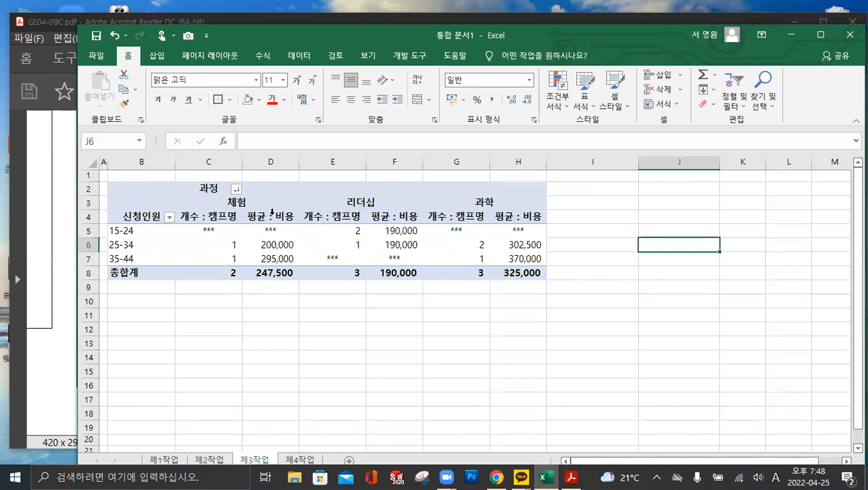
pyautogui.moveTo(305, 239)
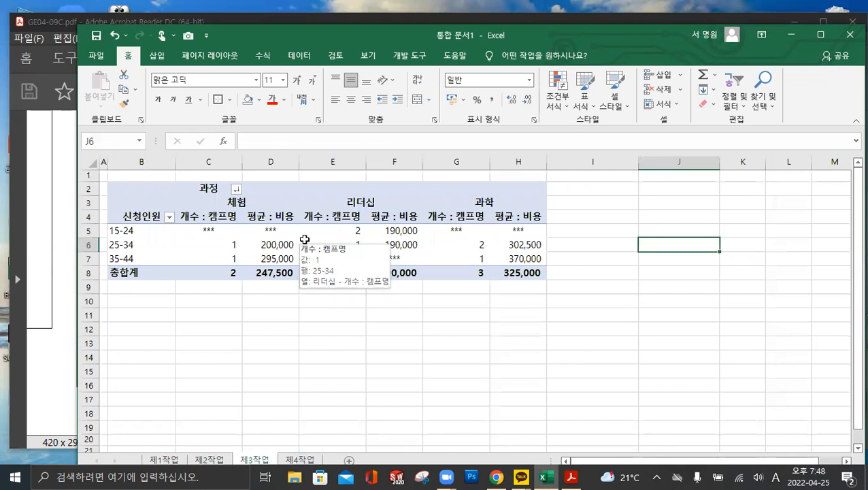
pyautogui.click(592, 241)
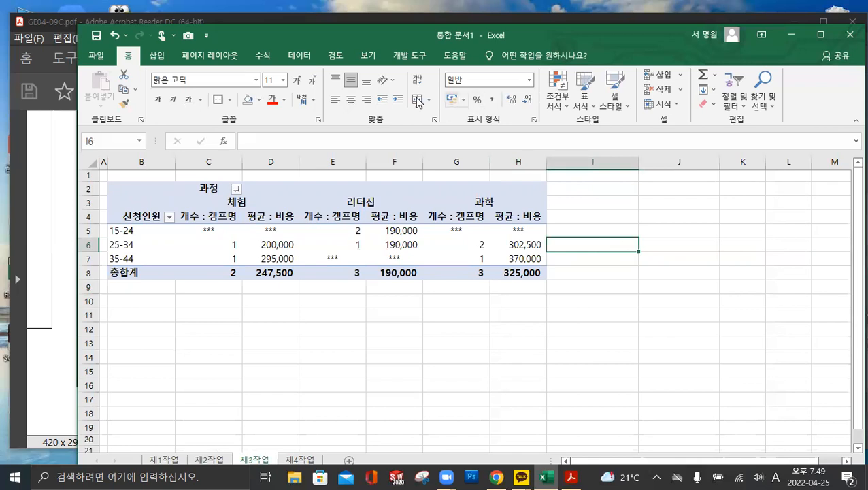
# - Maximize the workbook window and look through the what-if analysis, formula and insert commands
pyautogui.click(299, 58)
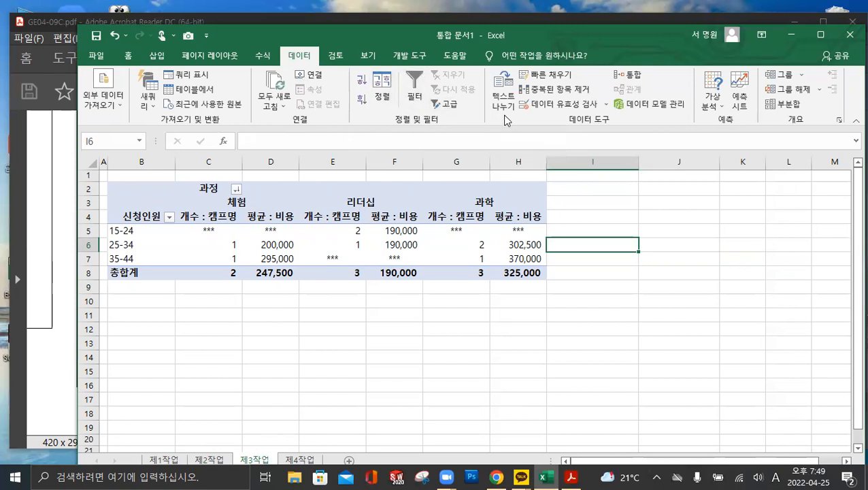
pyautogui.click(712, 99)
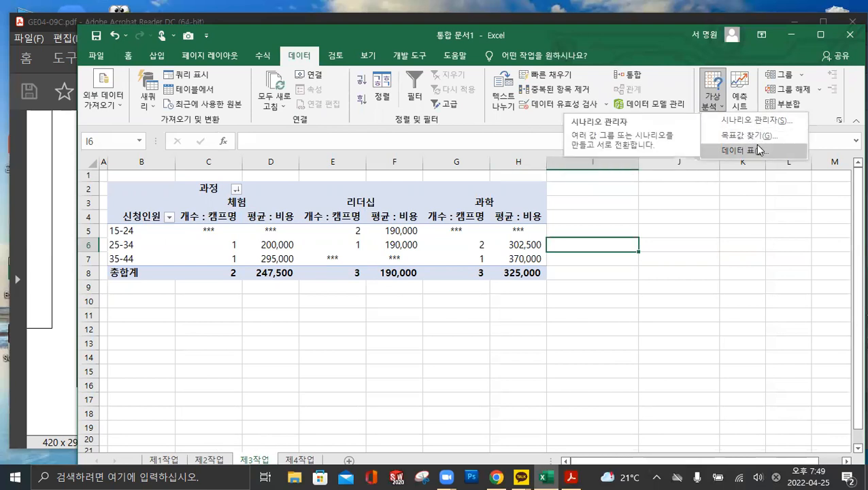
pyautogui.click(751, 183)
pyautogui.click(827, 36)
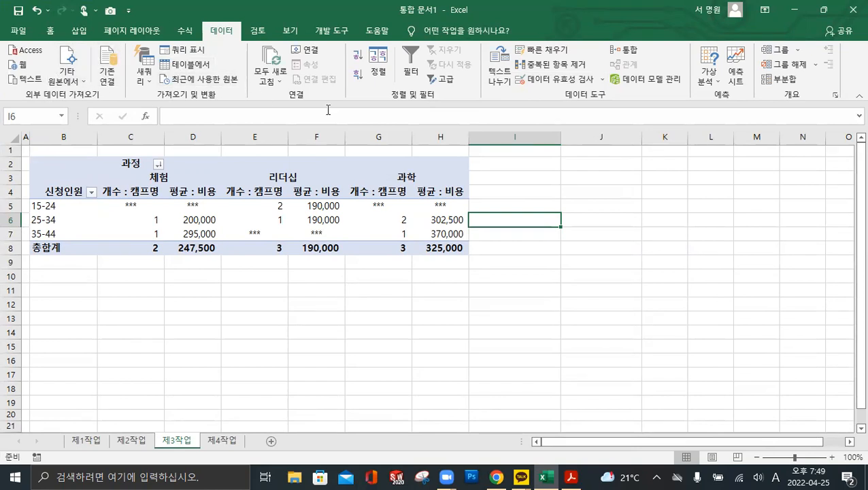
pyautogui.click(184, 31)
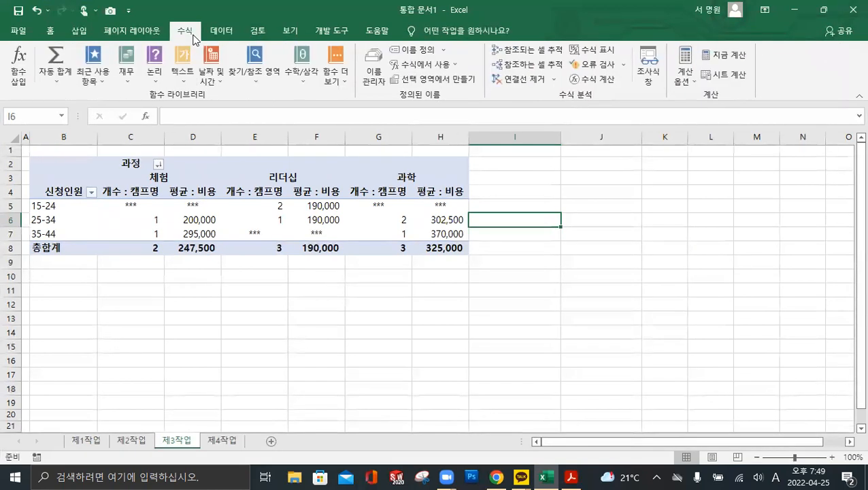
pyautogui.click(79, 31)
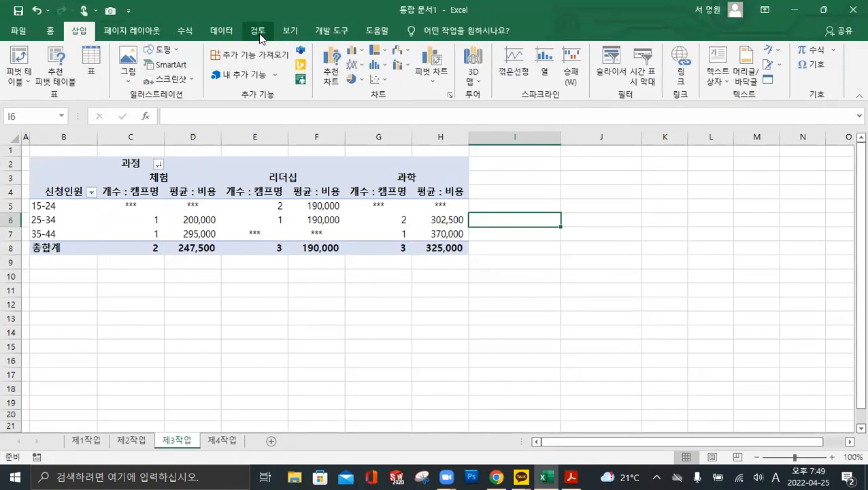
pyautogui.click(563, 175)
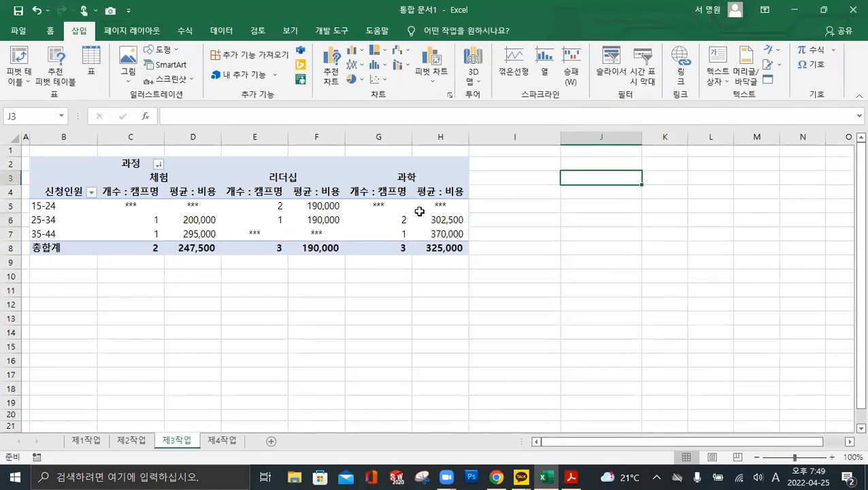
pyautogui.click(301, 288)
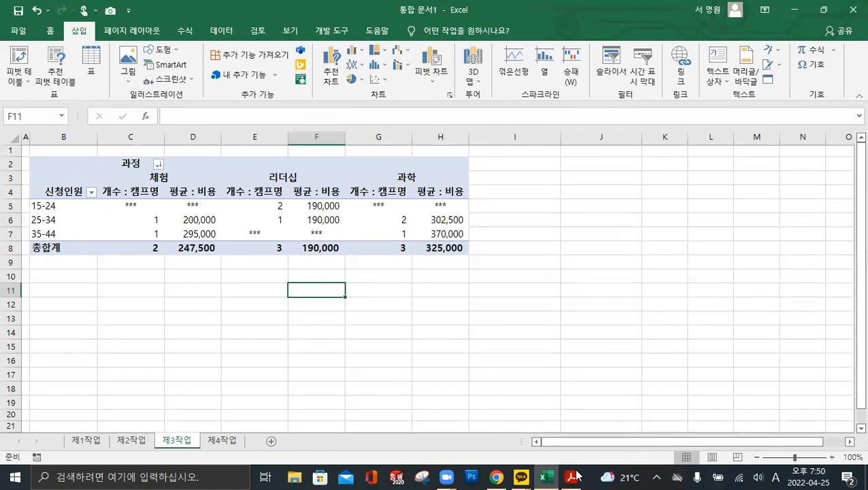
# - Switch to the class group chat in KakaoTalk, send "영상은 업로드 해드릴께요" and "수고하셨습니다", and close the chat
pyautogui.moveTo(528, 474)
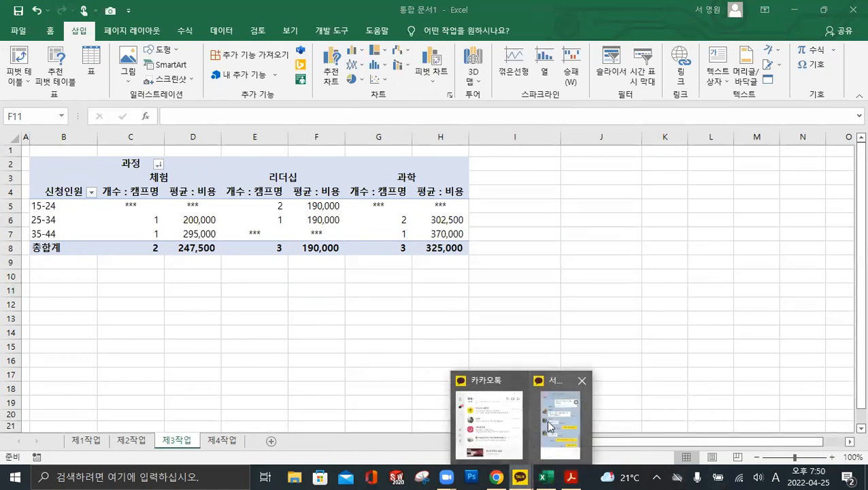
pyautogui.click(555, 425)
pyautogui.write('영상은 ')
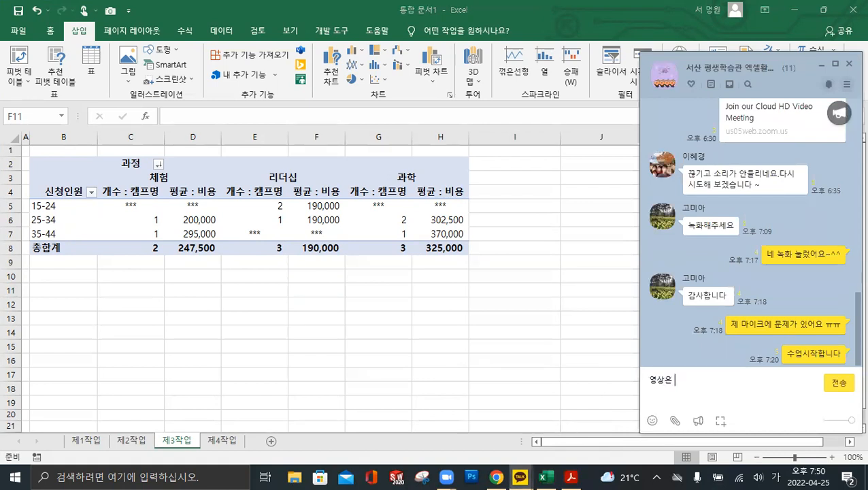
pyautogui.write('업로드 해드릴게요')
pyautogui.press('Return')
pyautogui.write('ㅎ고하셨습니')
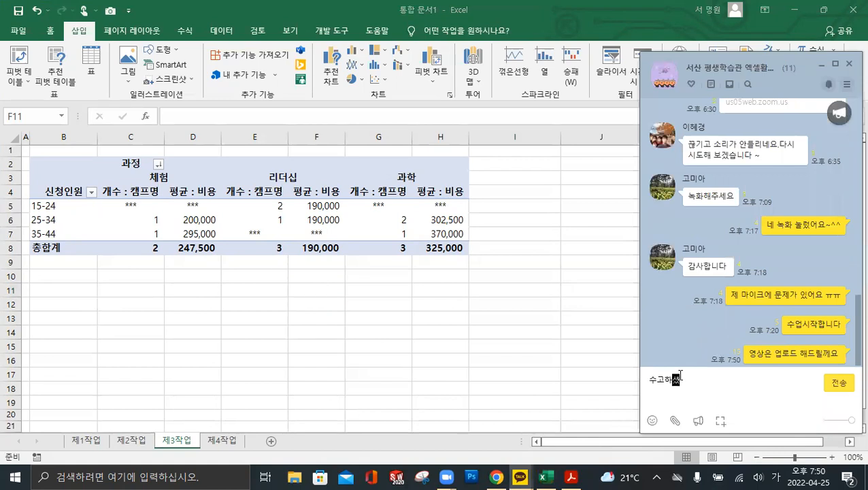
pyautogui.write('다')
pyautogui.press('Return')
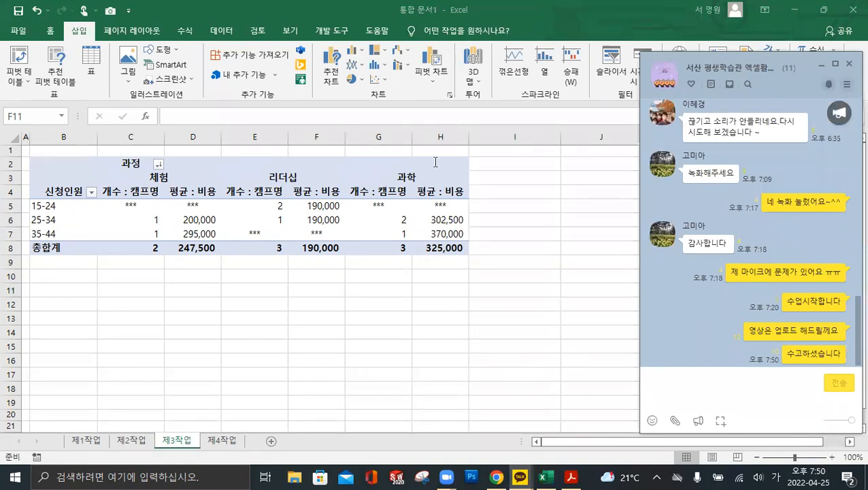
pyautogui.press('Escape')
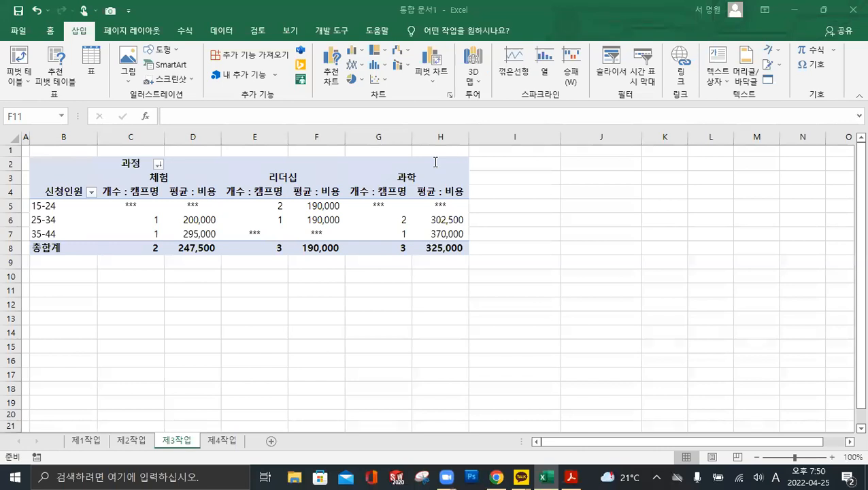